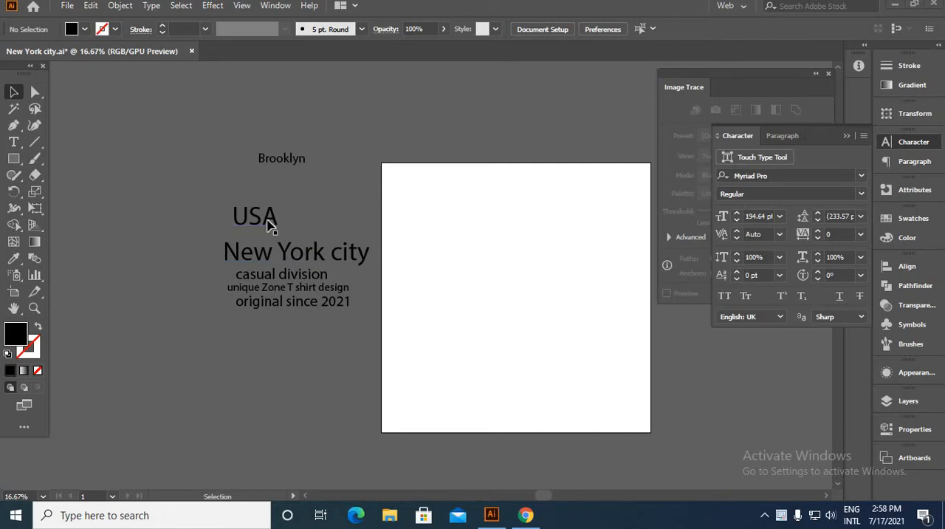
Draw a black-filled rectangle covering the whole artboard and deselect it.
scroll(268, 225, "up", 3)
scroll(268, 225, "down", 1)
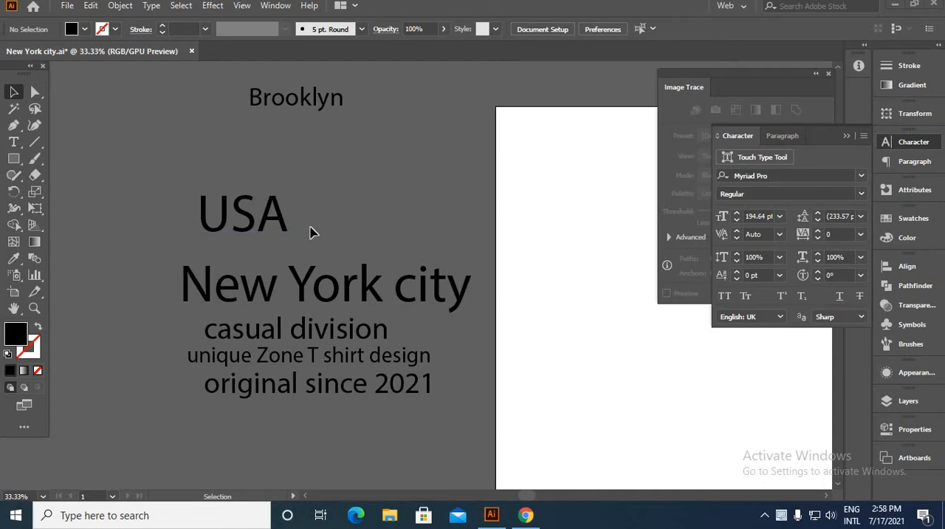
scroll(311, 227, "down", 2)
left_click_drag(565, 309, 420, 280)
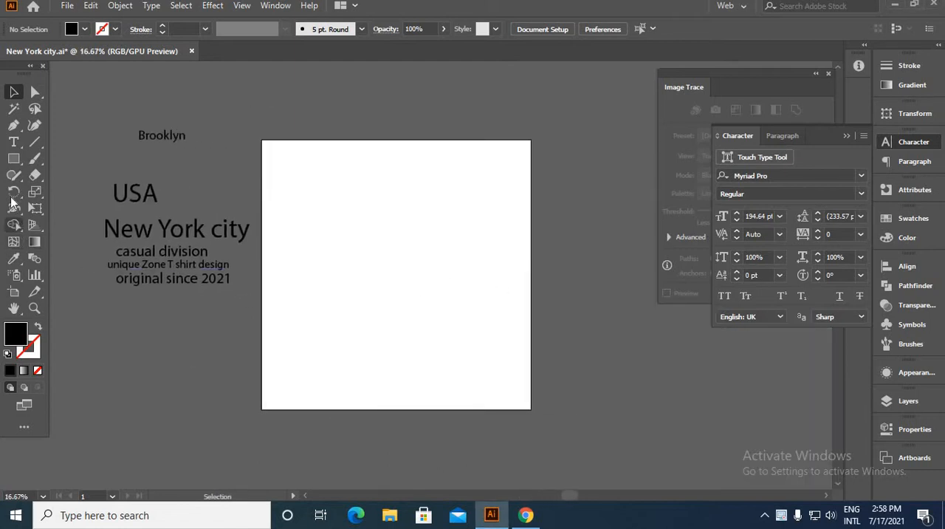
left_click(14, 158)
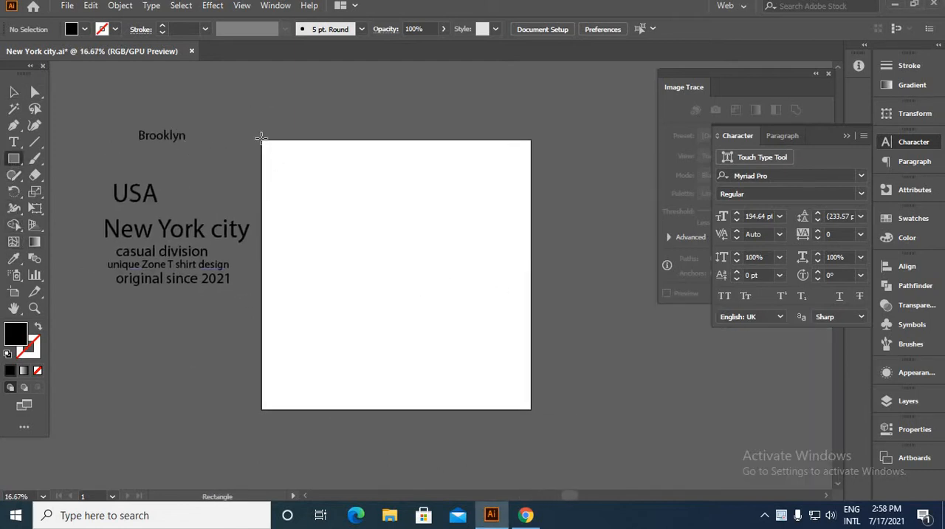
left_click_drag(262, 137, 530, 408)
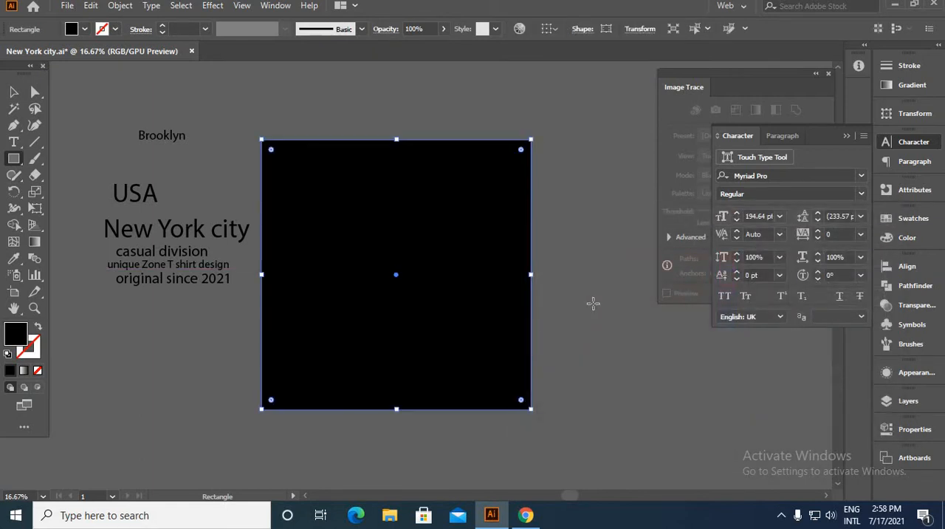
key("ctrl+shift+a")
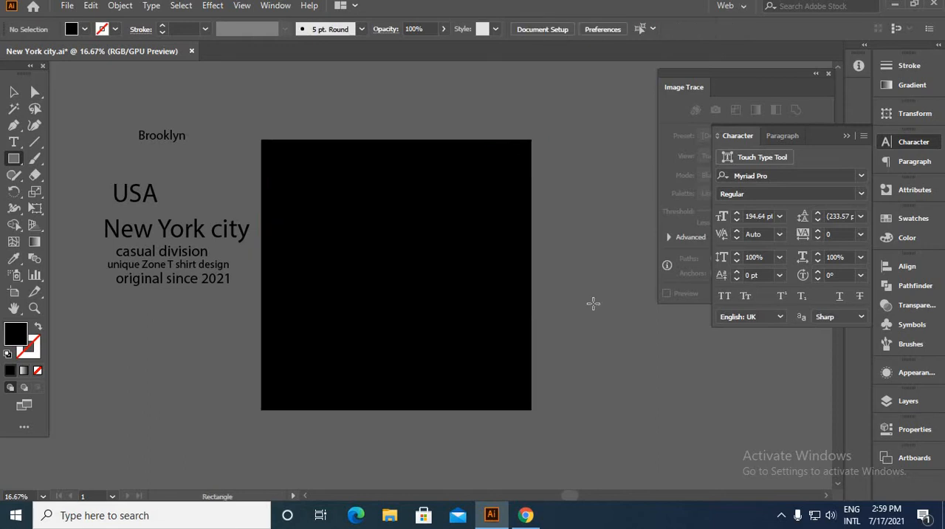
Move the USA text closer to the black square and fill it with white (FFFFFF).
key("v")
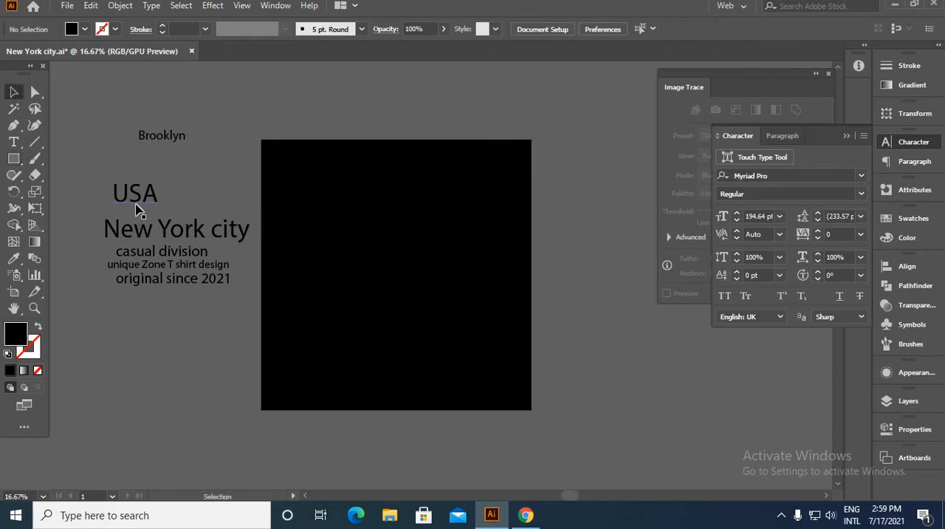
left_click_drag(144, 205, 207, 213)
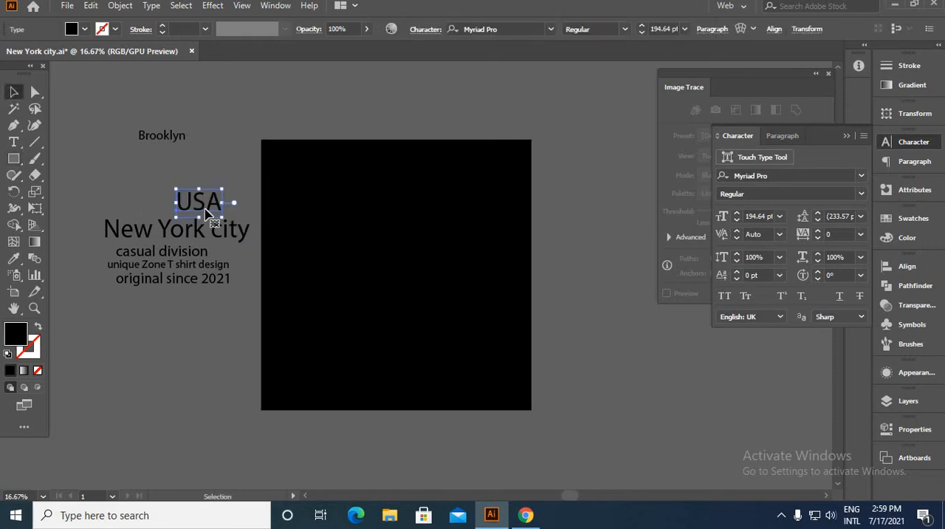
double_click(23, 332)
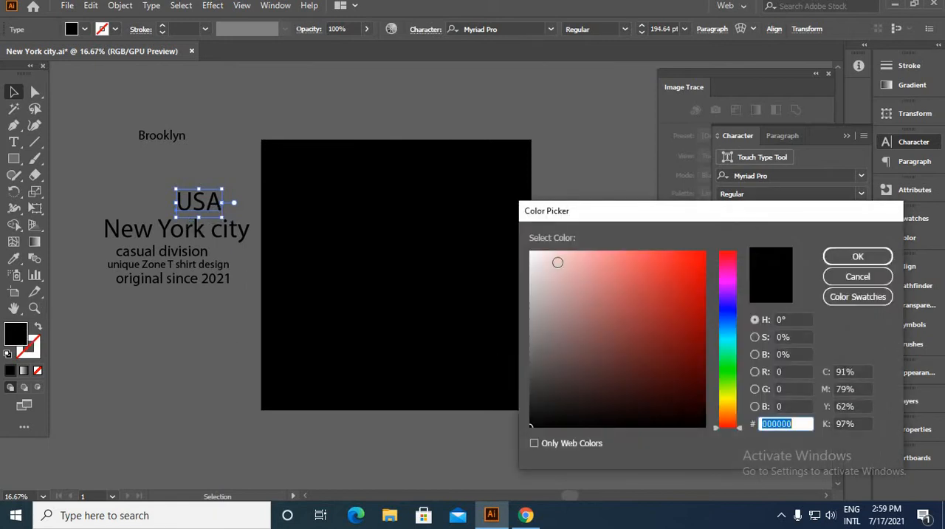
left_click_drag(497, 235, 498, 236)
left_click_drag(555, 263, 513, 240)
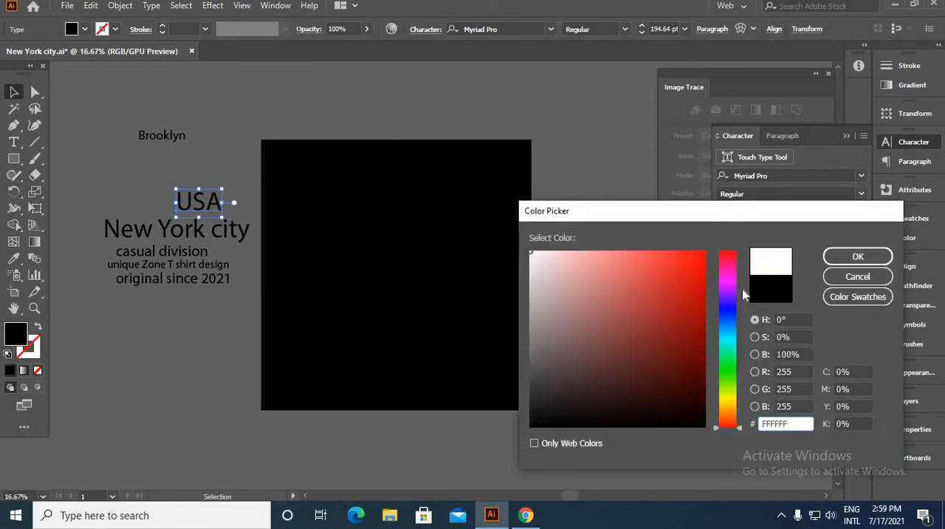
left_click(841, 260)
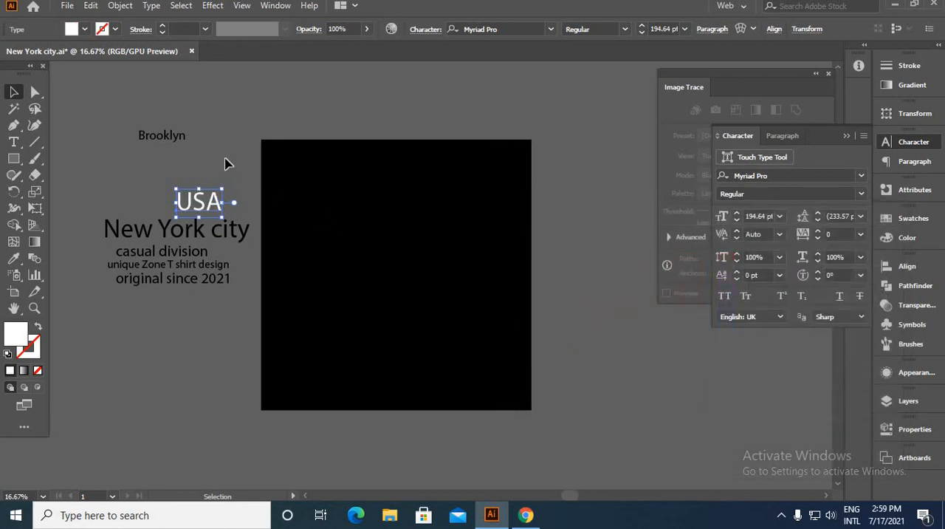
Bring the USA text to the front and place it on the black square, enlarged to about 611 pt.
right_click(229, 236)
mouse_move(317, 371)
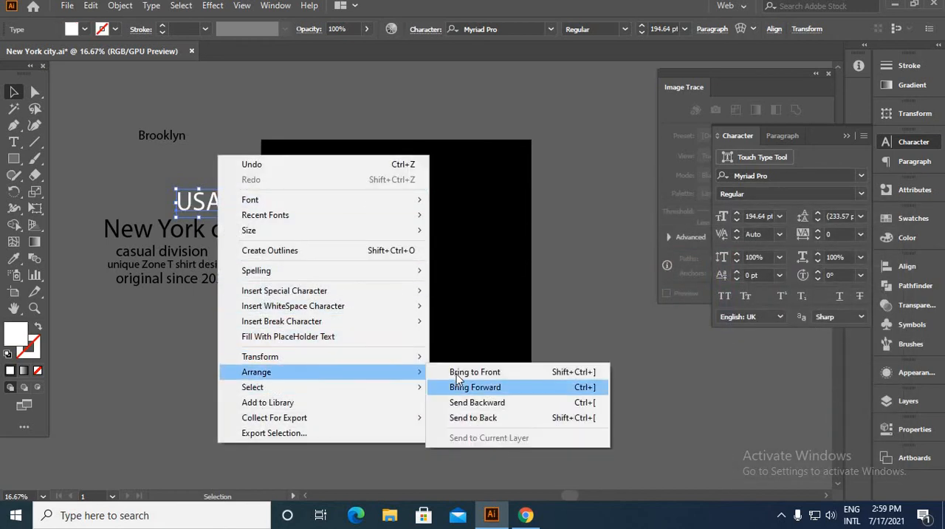
left_click(517, 372)
left_click(628, 380)
left_click_drag(219, 209, 461, 316)
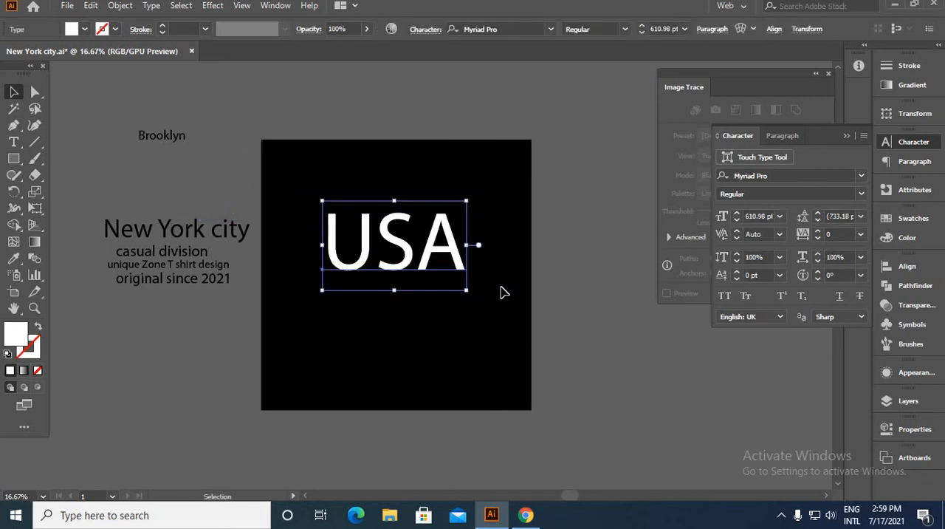
Change the font of the USA text to Academic M54.
left_click_drag(539, 173, 375, 121)
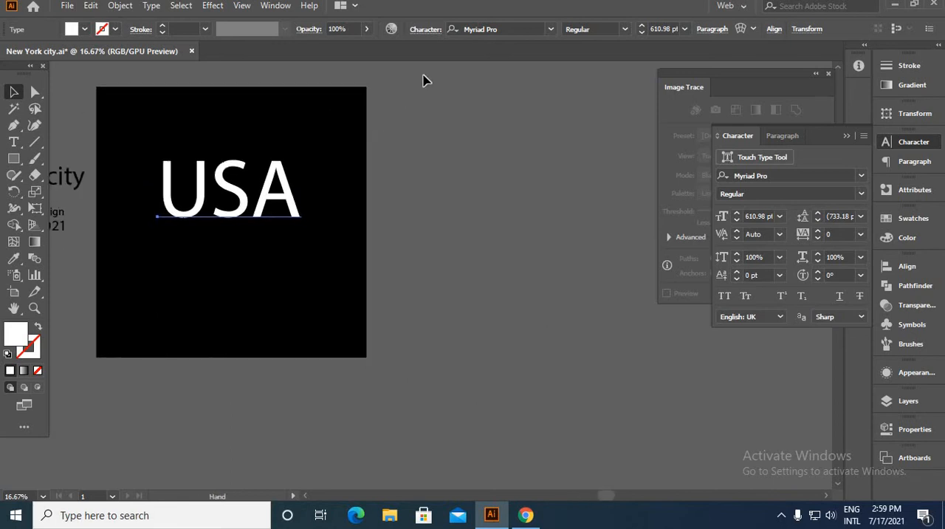
left_click(549, 31)
scroll(491, 221, "down", 4)
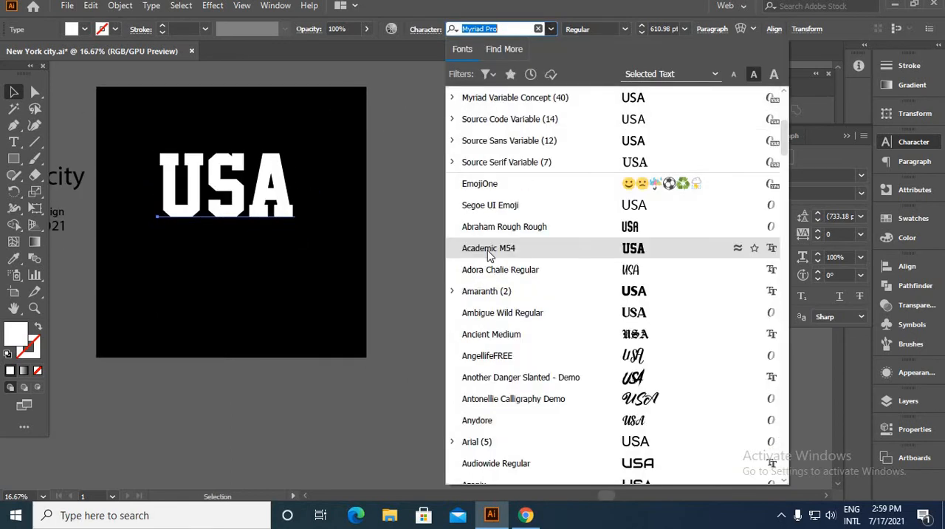
left_click(491, 250)
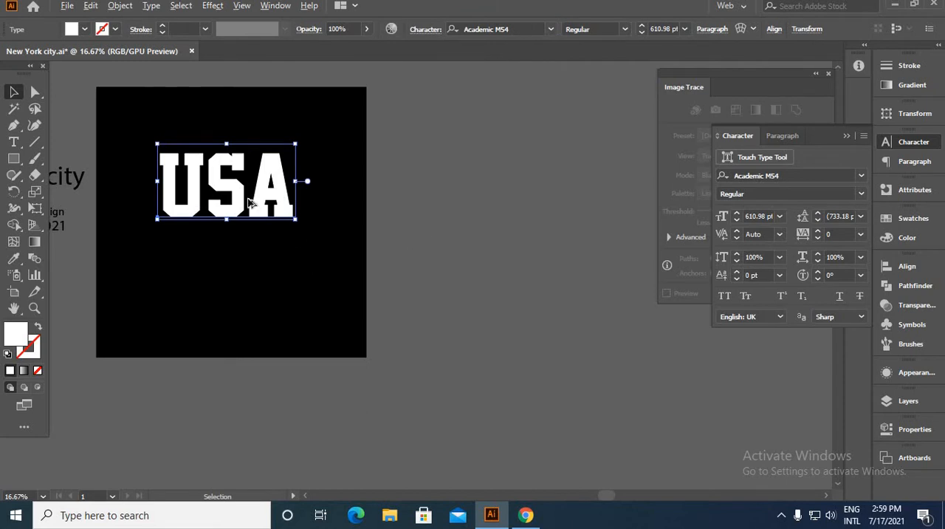
Convert the USA text to outlines.
scroll(251, 203, "up", 2)
left_click_drag(267, 214, 535, 301)
scroll(545, 347, "down", 3)
left_click(403, 242)
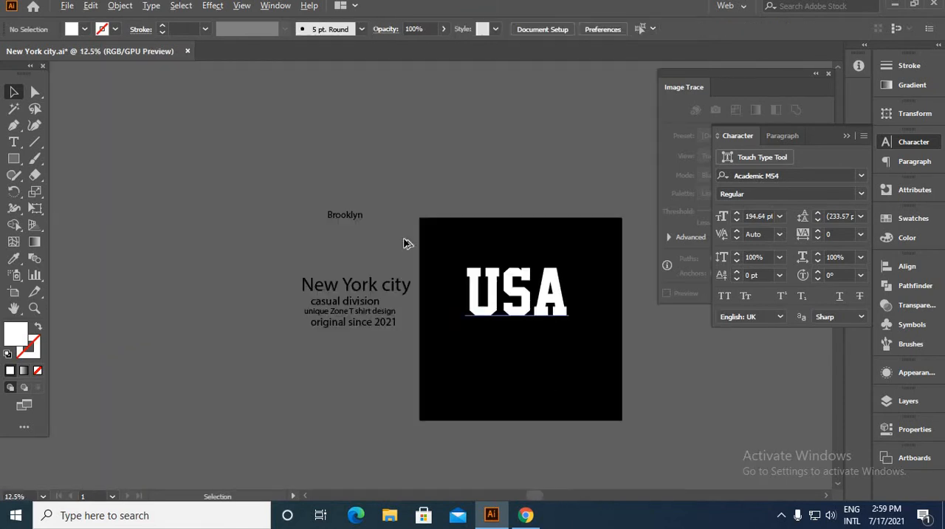
left_click_drag(403, 244, 286, 183)
scroll(550, 317, "up", 2)
right_click(541, 303)
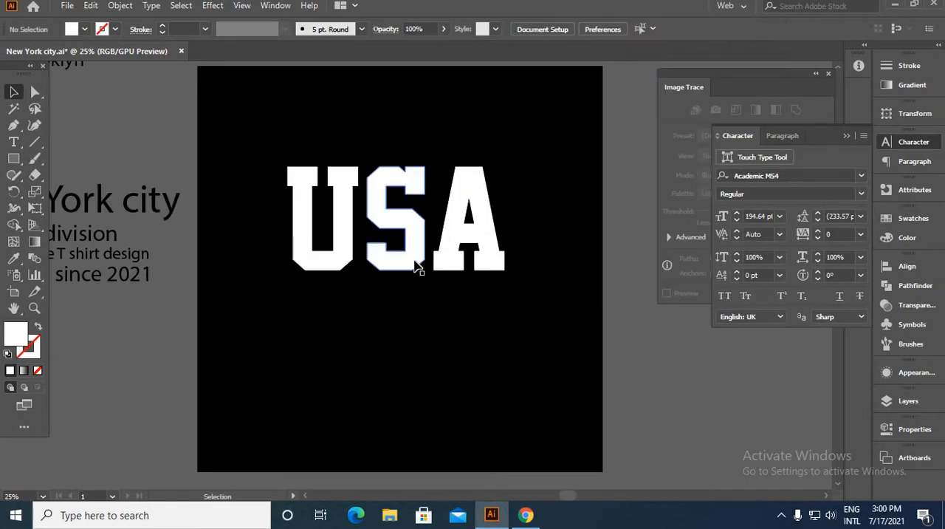
Apply Offset Path to the USA letters with a 15 px offset and the preview enabled.
left_click(418, 269)
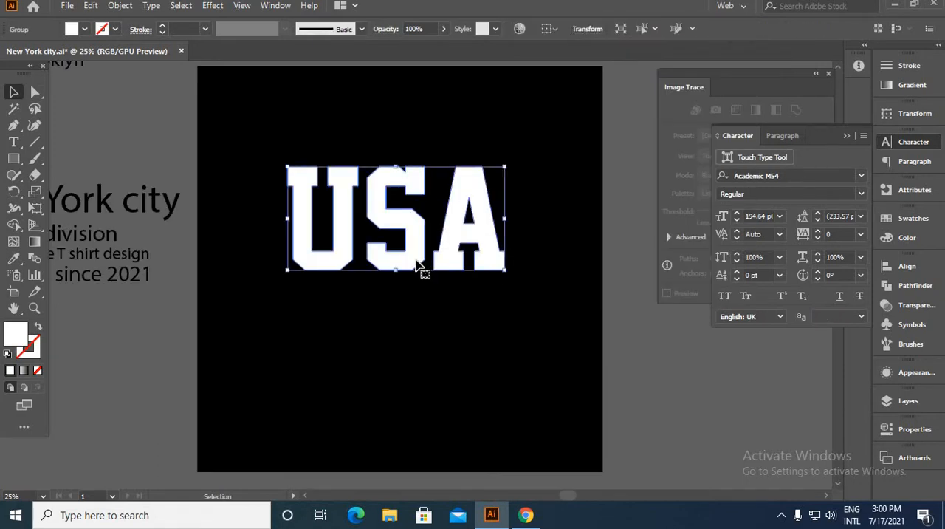
left_click(118, 7)
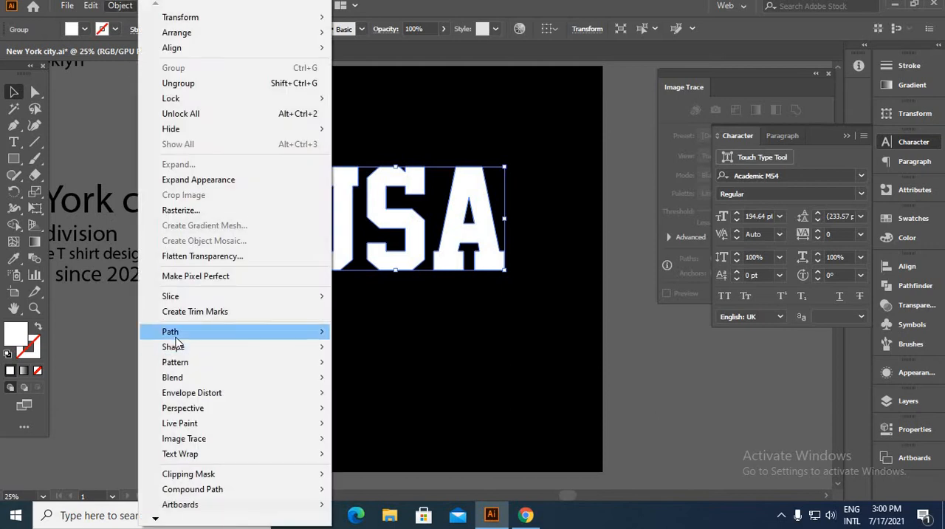
mouse_move(178, 333)
left_click(373, 384)
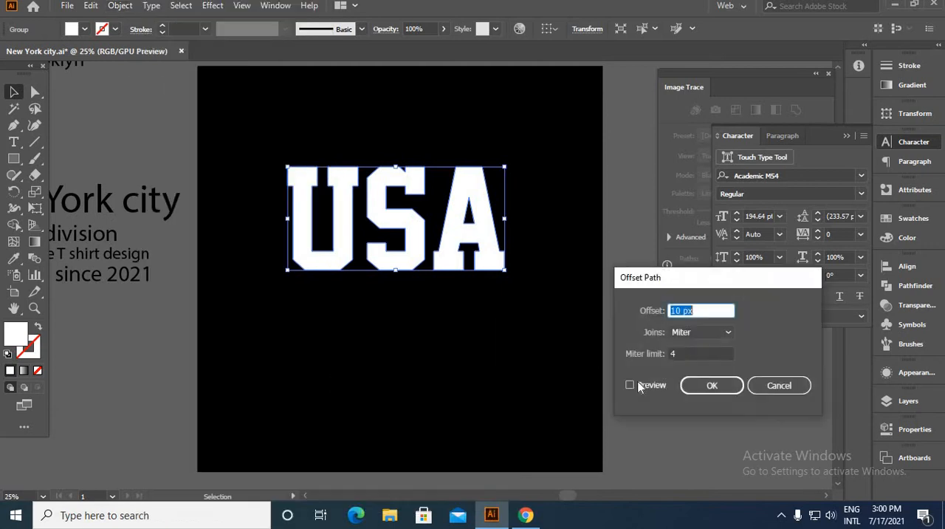
left_click(630, 384)
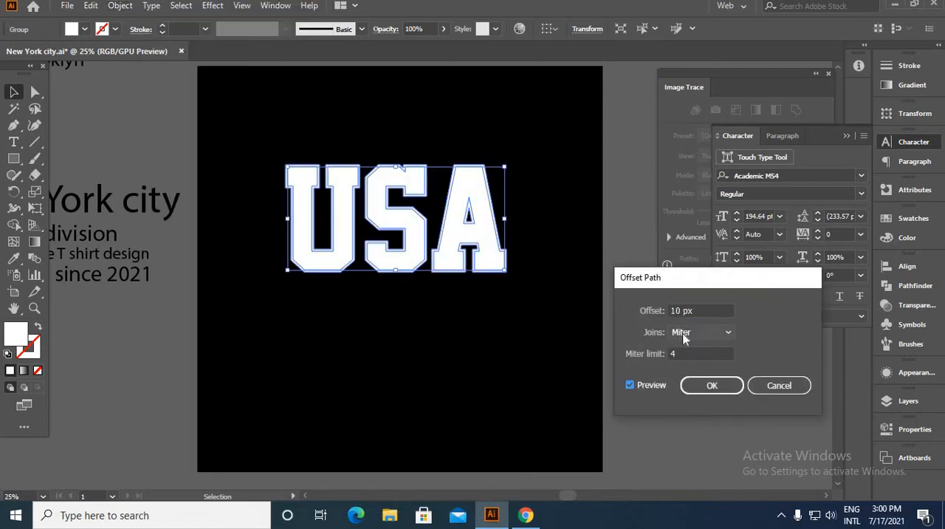
left_click(645, 314)
type("15")
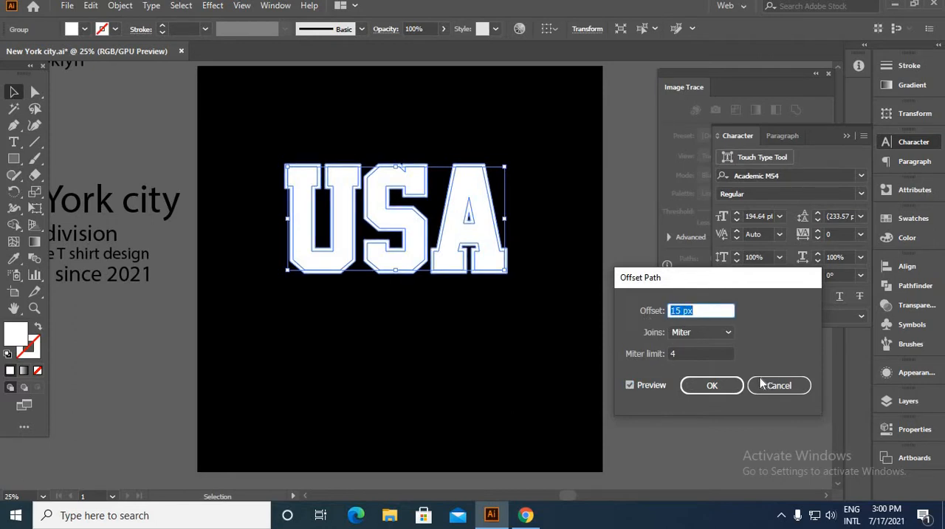
left_click(711, 385)
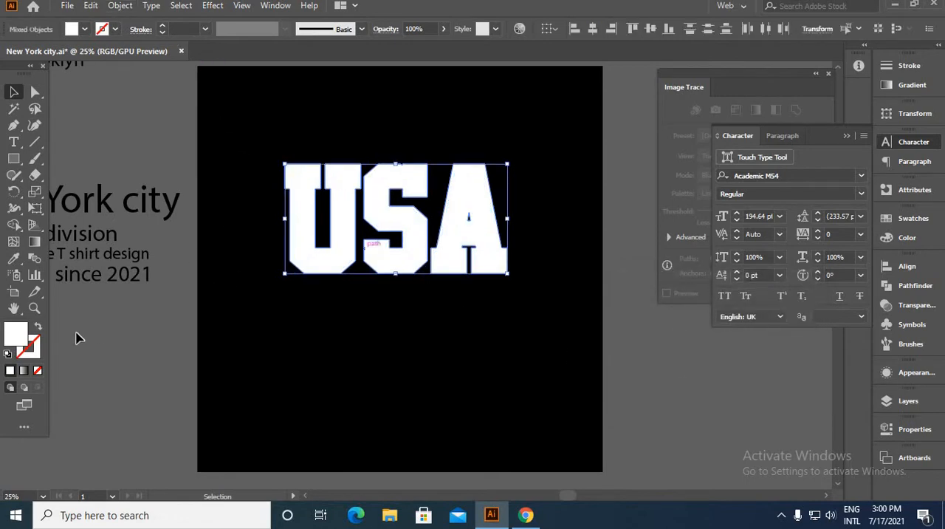
Swap fill and stroke on the offset paths so they have only a white stroke, and set its weight to 5 pt.
left_click(38, 327)
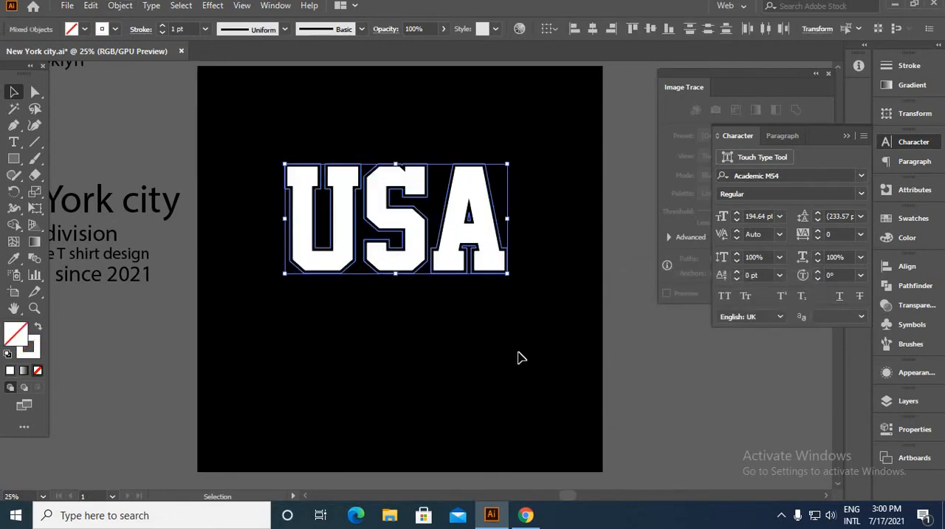
scroll(450, 298, "up", 4)
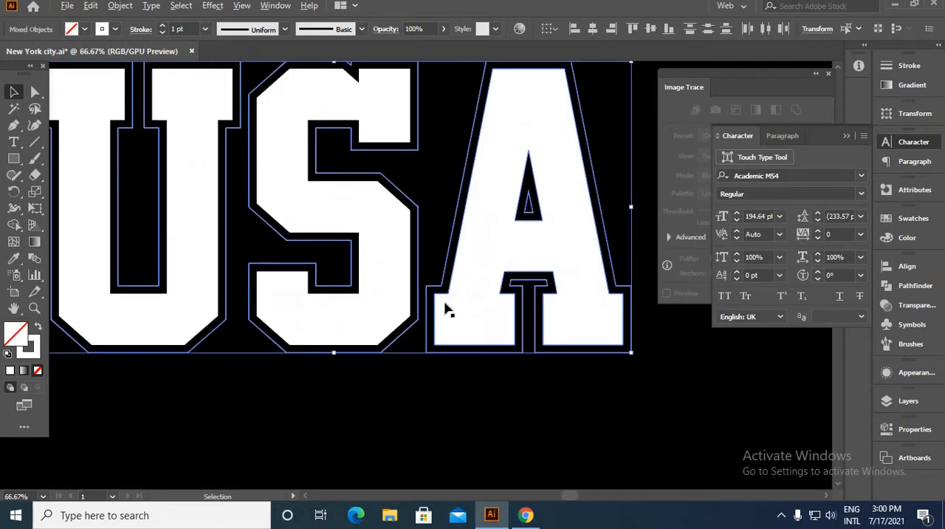
left_click(162, 26)
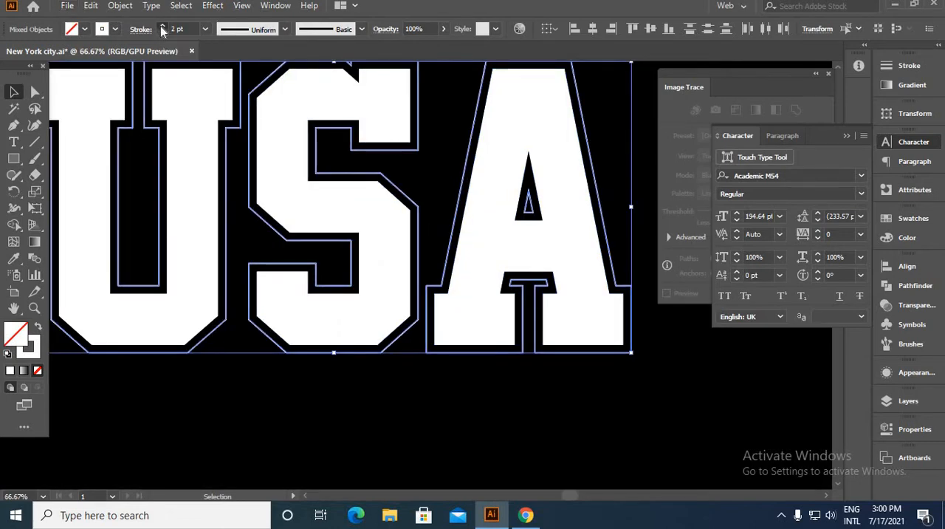
left_click(162, 26)
left_click(162, 26)
left_click(162, 27)
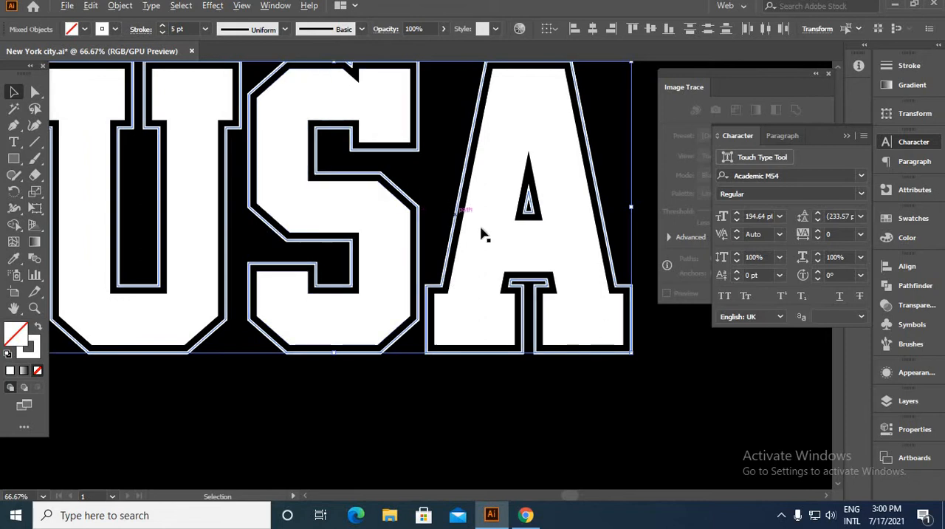
Expand the stroked offset outline around the USA letters into filled shapes and deselect it.
scroll(477, 225, "down", 2)
left_click(123, 7)
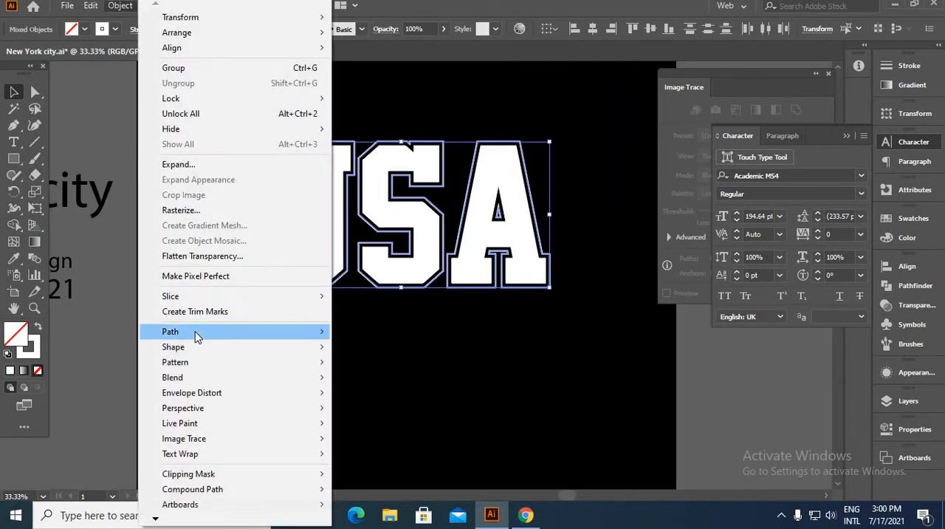
mouse_move(198, 337)
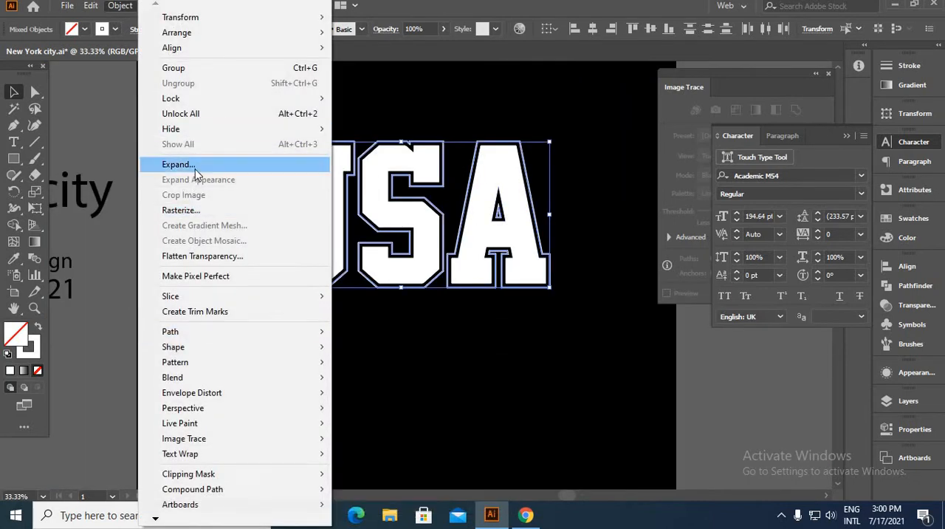
left_click(193, 164)
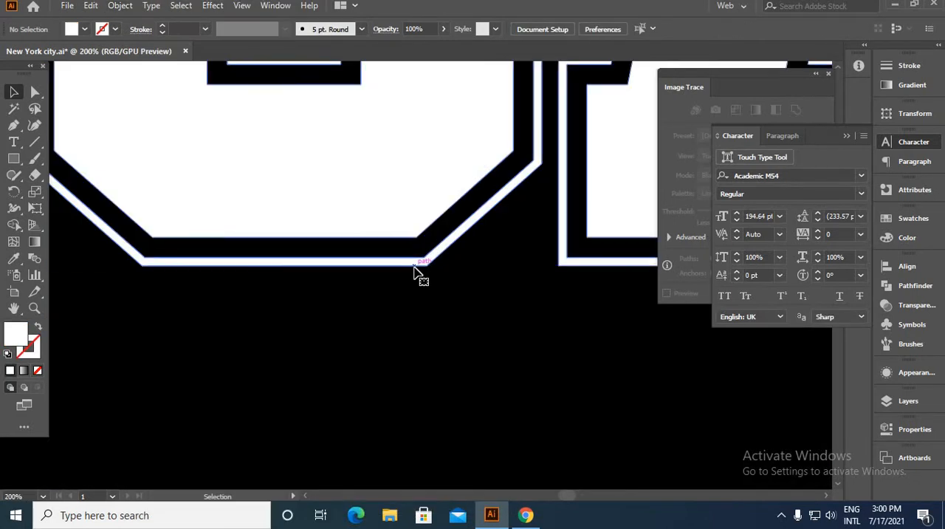
left_click(414, 269)
scroll(415, 270, "down", 5)
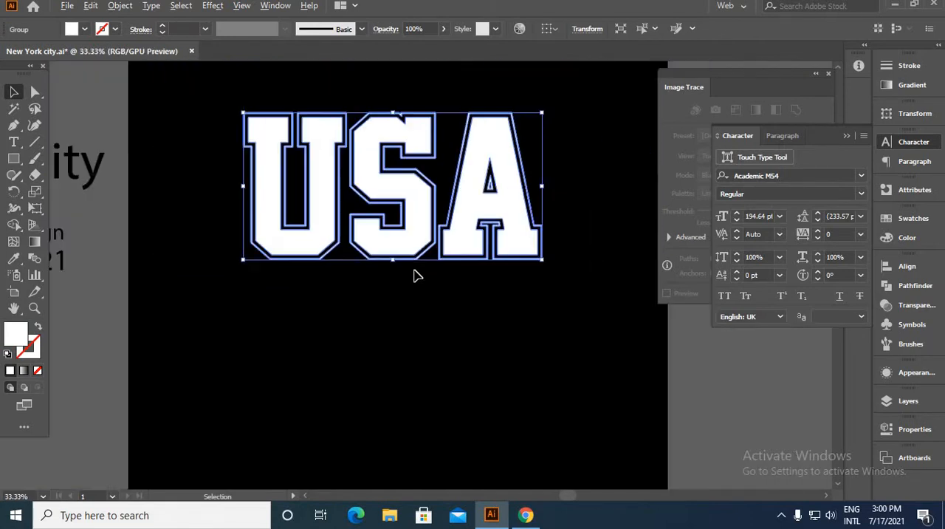
scroll(416, 274, "down", 1)
left_click(504, 288)
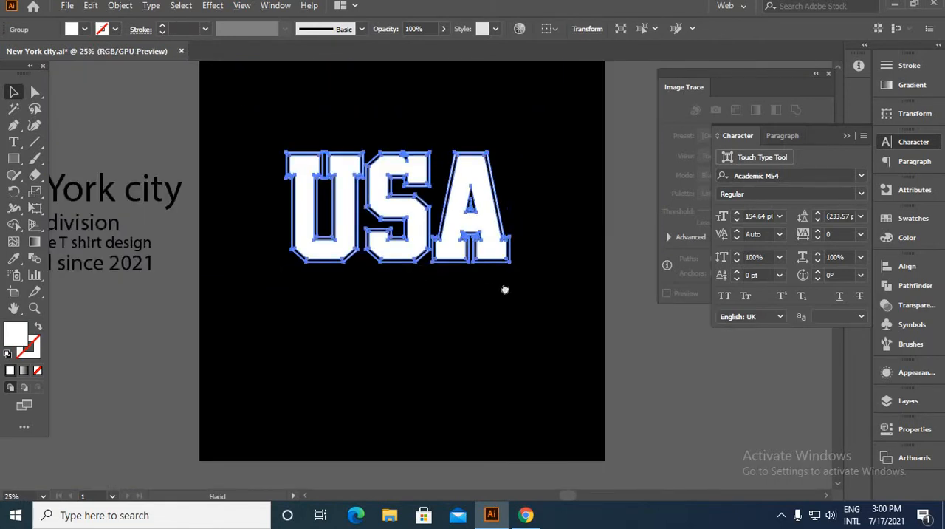
left_click_drag(505, 289, 367, 318)
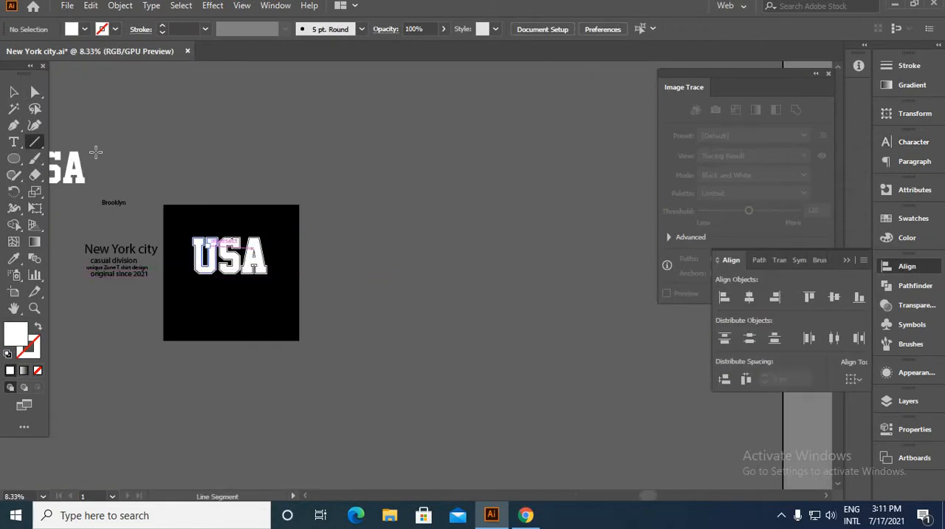
Draw a diagonal line at about 239° and position it touching the upper-left corner of the letter U.
key("ctrl+=")
left_click_drag(422, 152, 335, 294)
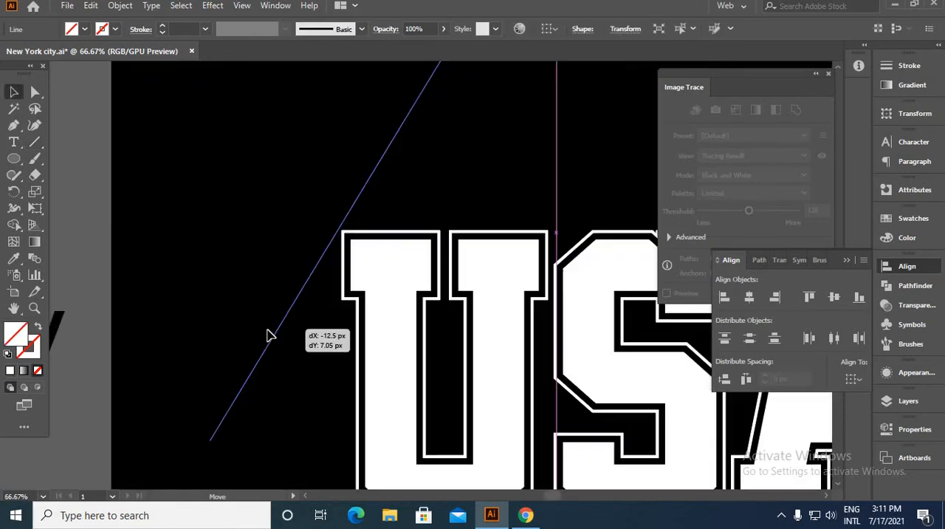
left_click_drag(269, 332, 274, 352)
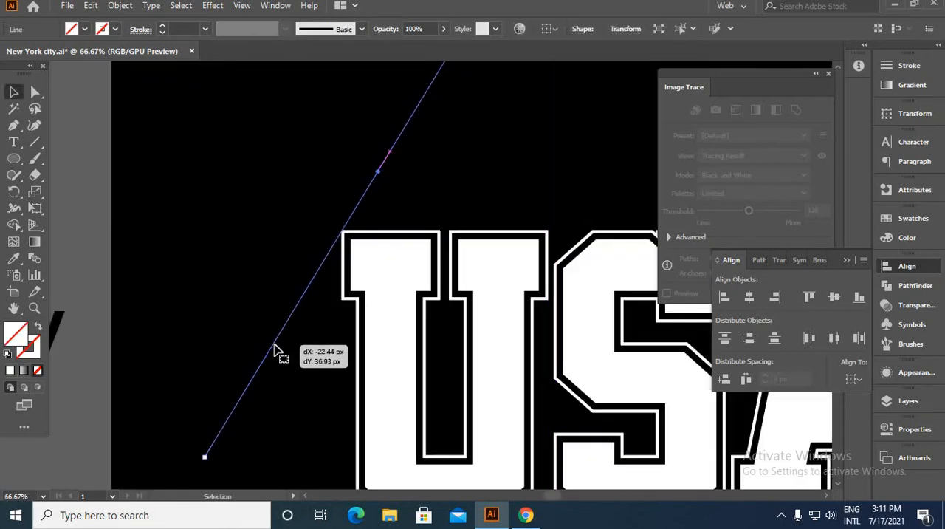
key("ctrl+minus")
key("ctrl+minus")
key("ctrl+minus")
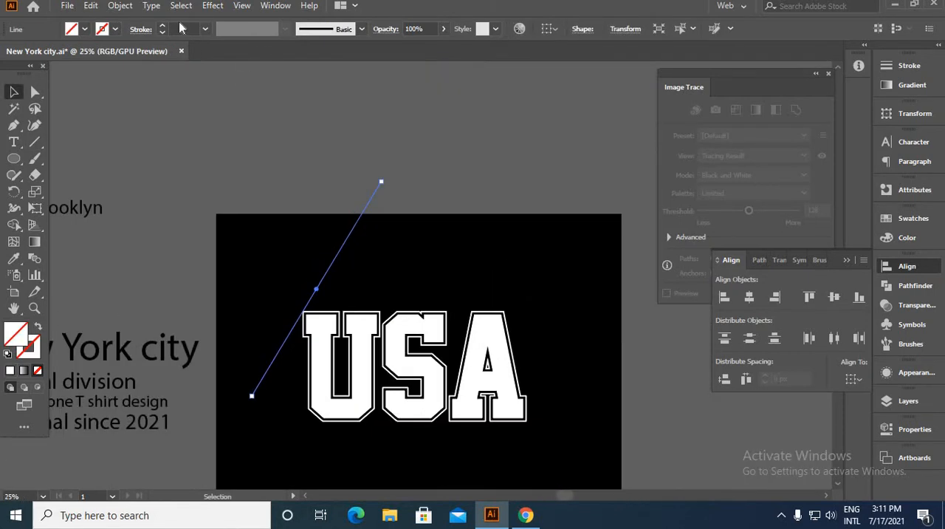
Duplicate the diagonal line beside the letter U and place the parallel copy just past the letter A.
scroll(177, 23, "up", 5)
left_click(330, 287)
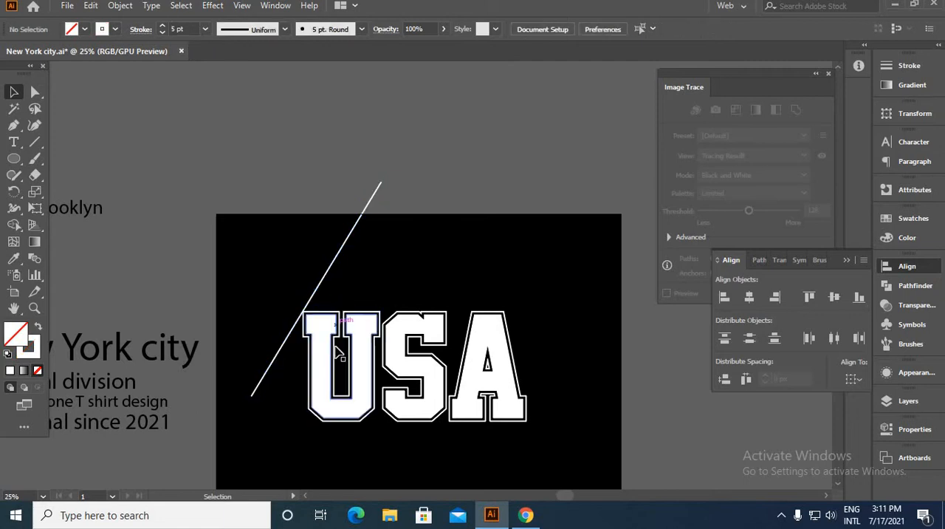
scroll(301, 362, "up", 4)
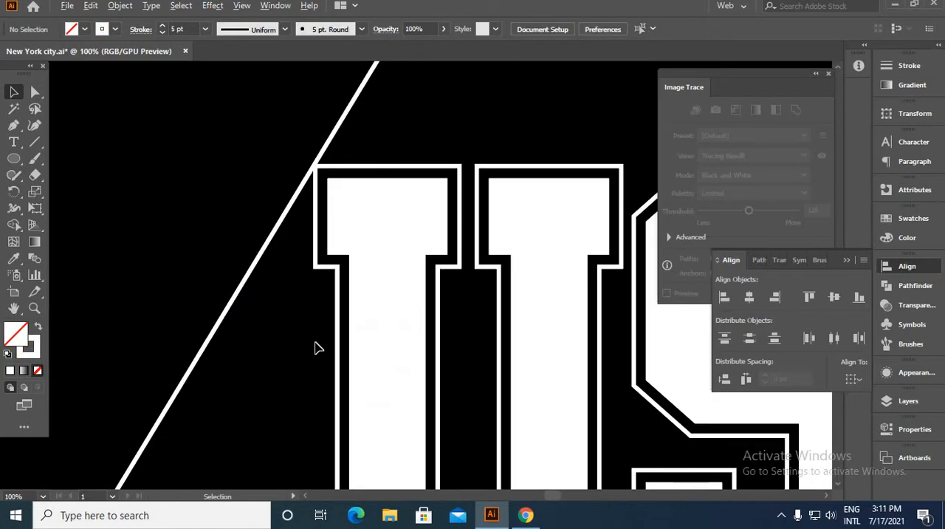
scroll(314, 347, "down", 2)
scroll(228, 214, "down", 4)
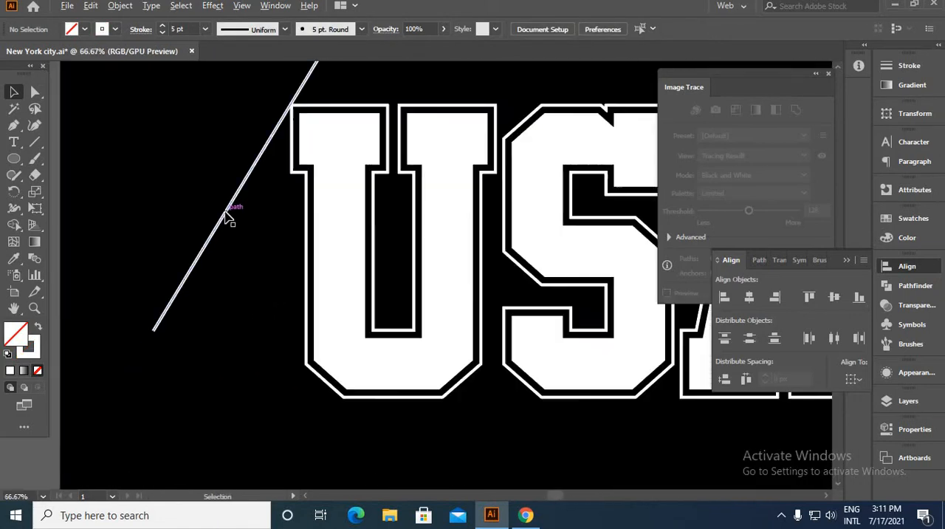
left_click_drag(219, 232, 187, 270)
scroll(193, 243, "down", 1)
left_click_drag(201, 234, 582, 326)
scroll(378, 278, "up", 1)
left_click(411, 312)
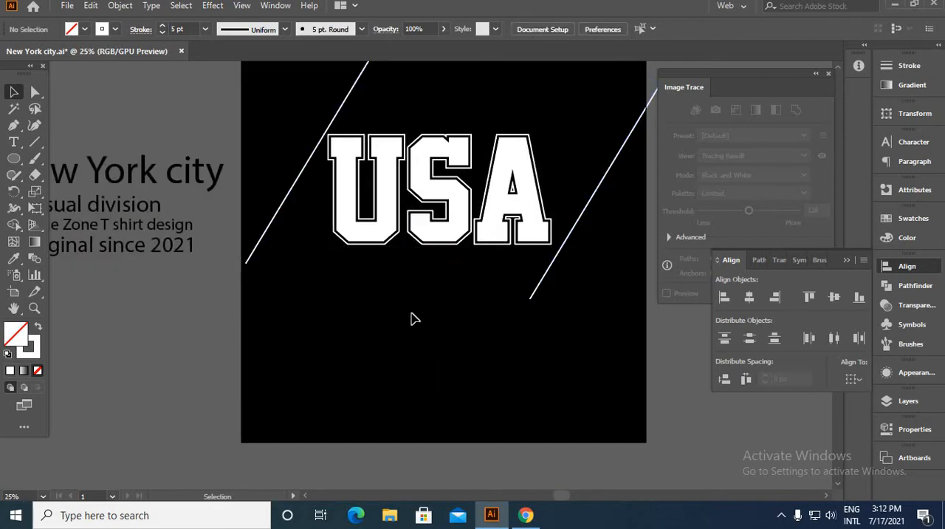
Expand the fill and stroke of both diagonal lines into filled shapes.
left_click_drag(234, 262, 623, 391)
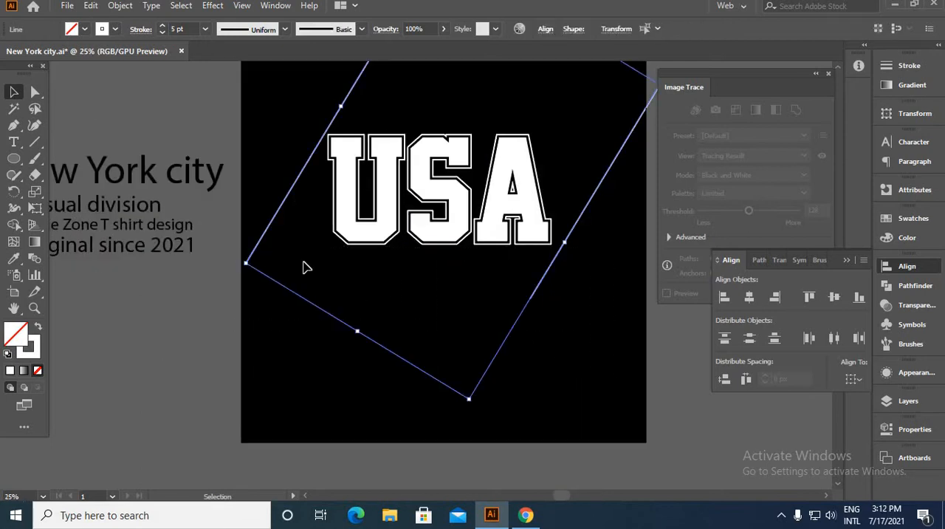
key("alt+o")
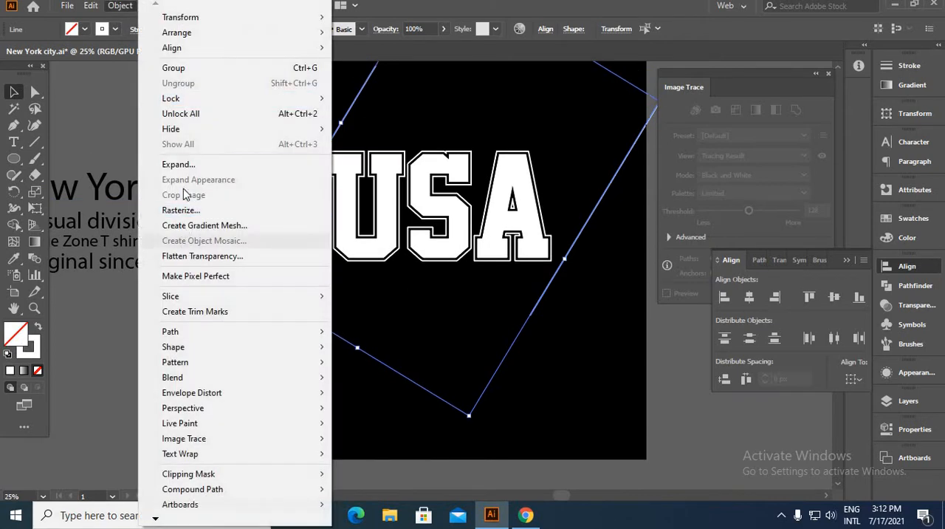
left_click(177, 164)
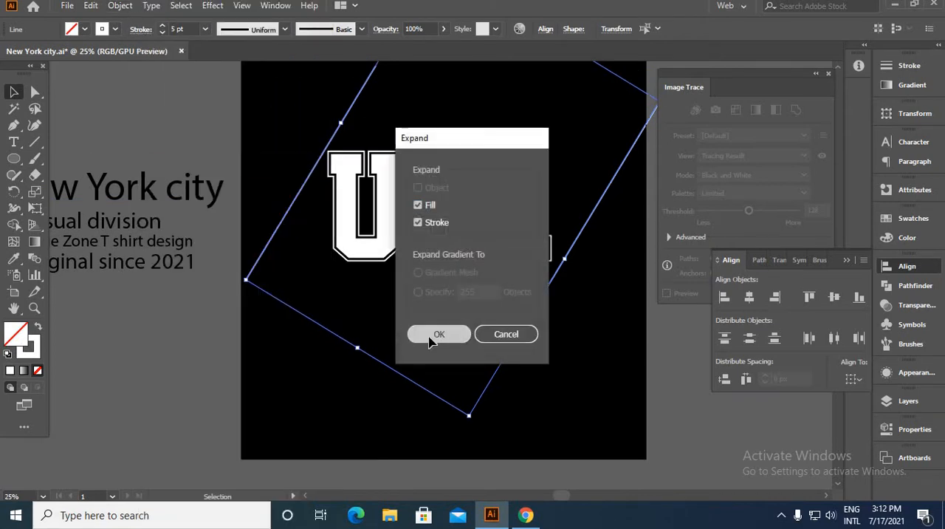
left_click(432, 336)
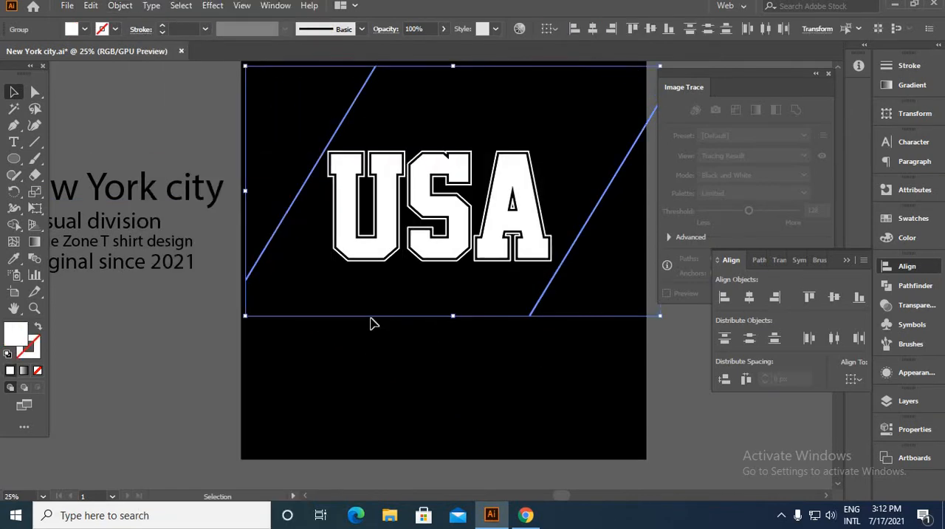
Blend the two expanded diagonal lines across the USA letters using 8 specified steps.
left_click(118, 6)
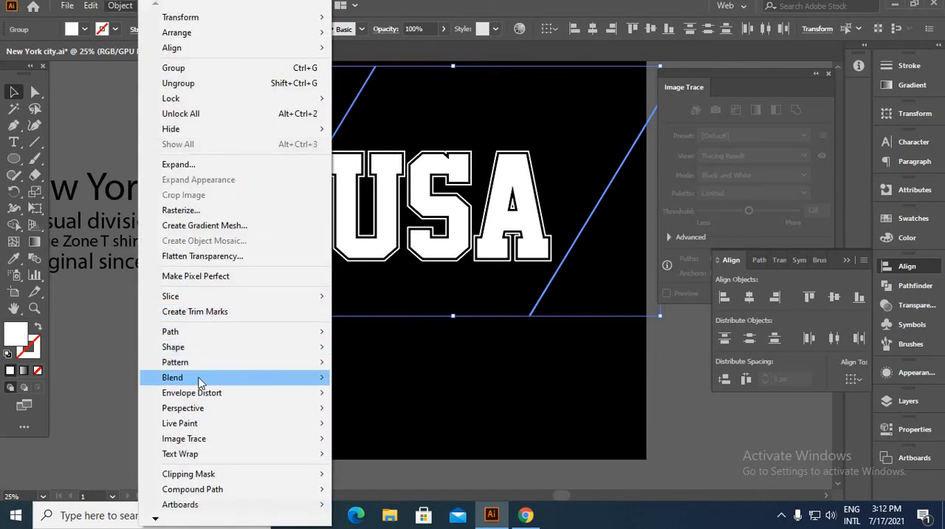
mouse_move(202, 381)
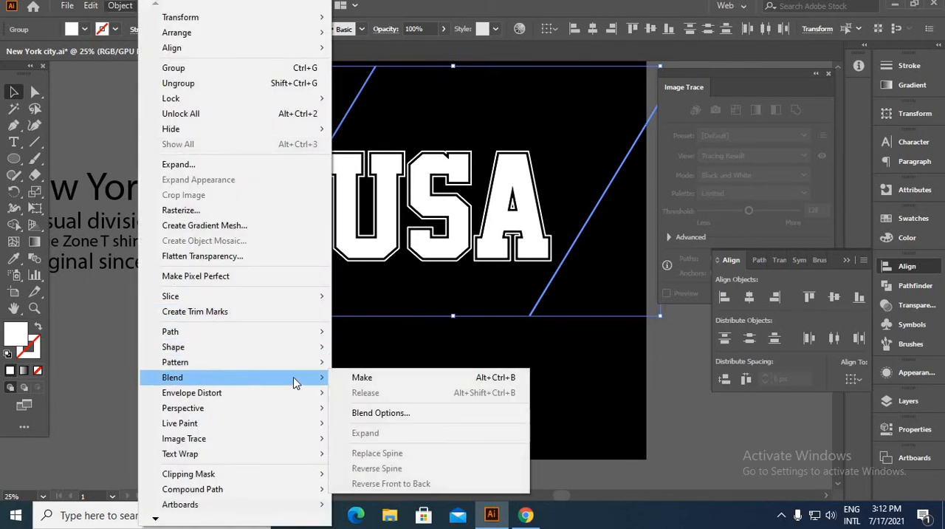
left_click(379, 415)
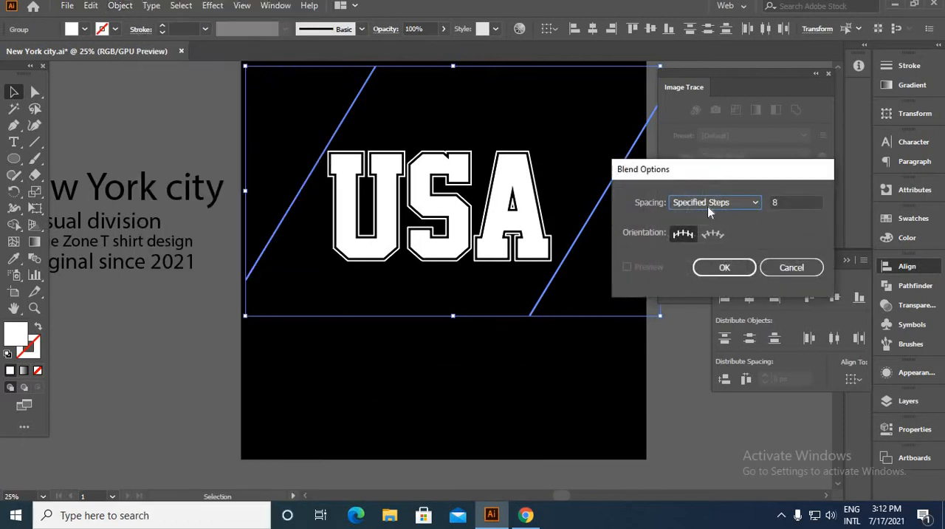
left_click(723, 269)
left_click(35, 258)
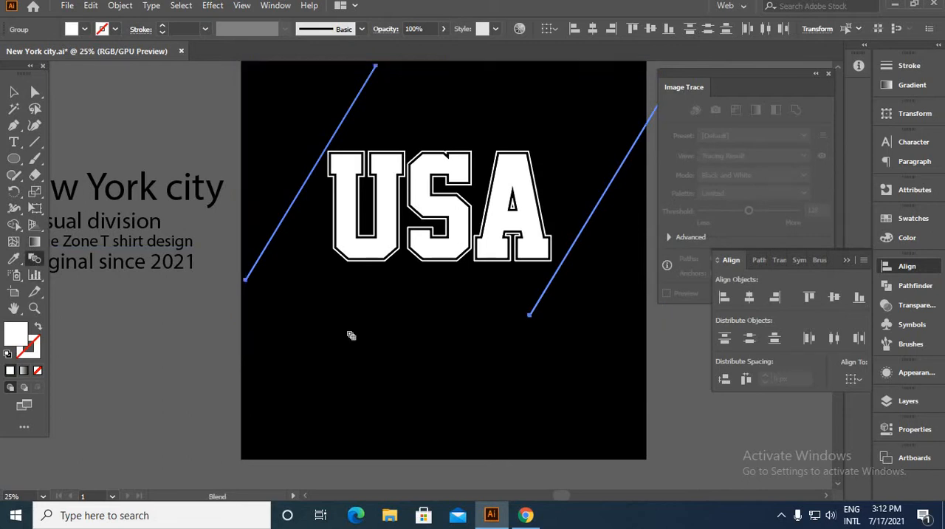
left_click(530, 317)
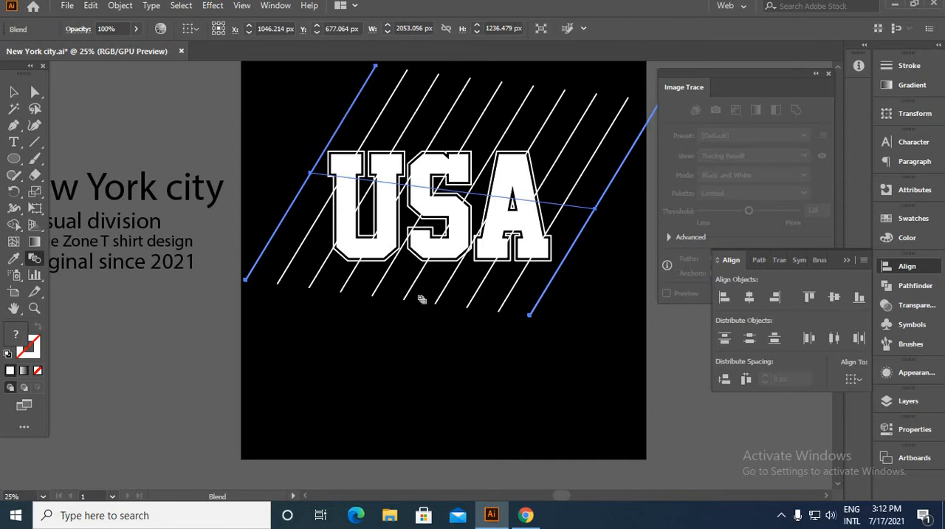
Increase the blend's specified steps to 111 with the preview enabled, filling the area with dense diagonal lines.
double_click(34, 260)
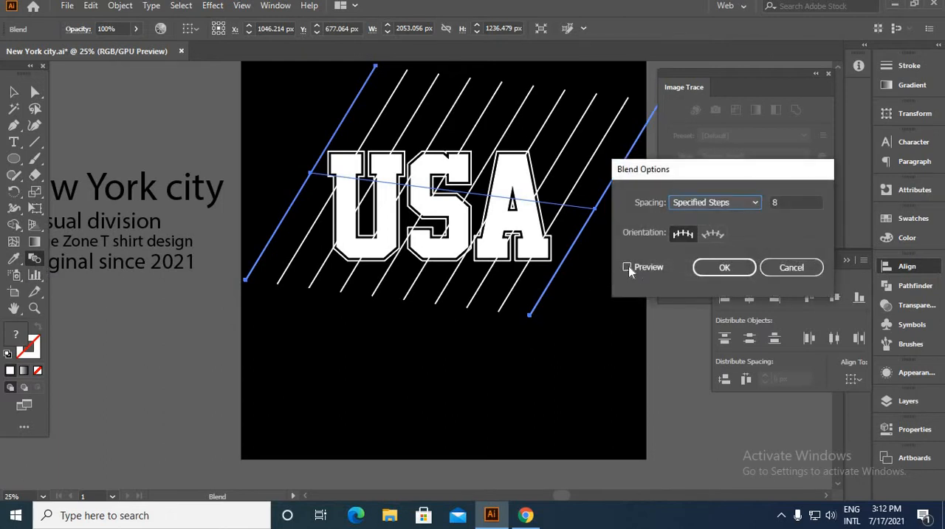
left_click(627, 266)
left_click(789, 204)
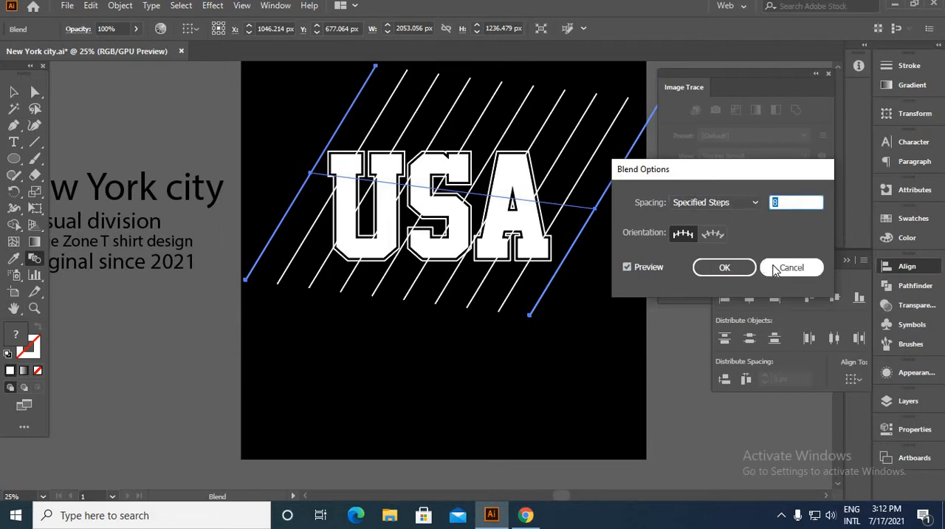
key("Up")
key("Up")
key("Up")
key("Up")
key("Up")
key("Up")
key("Up")
key("Up")
key("Up")
key("Up")
key("Up")
key("Up")
key("Up")
key("Up")
key("Up")
key("Up")
key("Up")
key("Up")
key("Up")
key("Up")
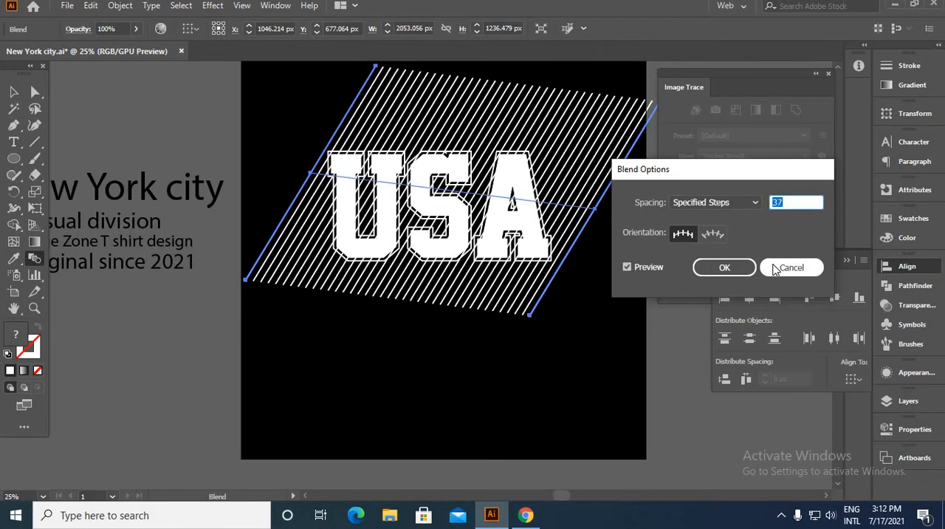
key("Up")
key("Up")
key("Up")
key("Up")
key("Up")
key("Up")
key("Up")
key("Up")
key("Up")
key("Up")
key("Up")
key("Up")
key("Up")
key("Up")
key("Up")
key("Up")
key("Up")
key("Up")
key("Up")
key("Up")
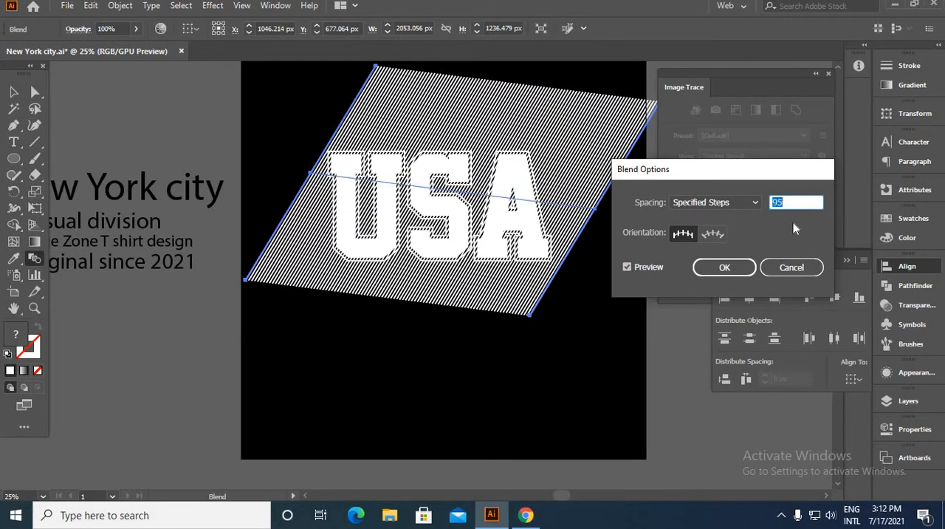
key("Up")
key("Up")
key("Up")
key("Up")
key("Up")
key("Up")
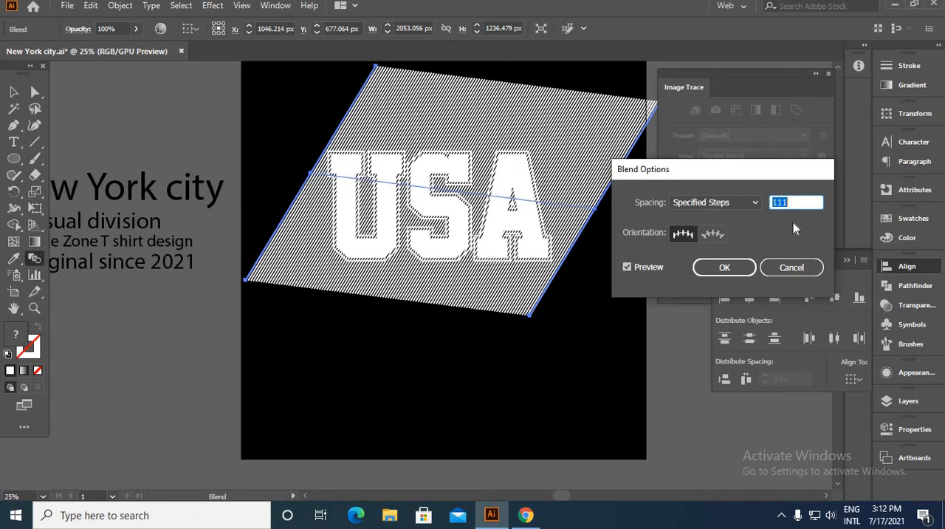
key("Up")
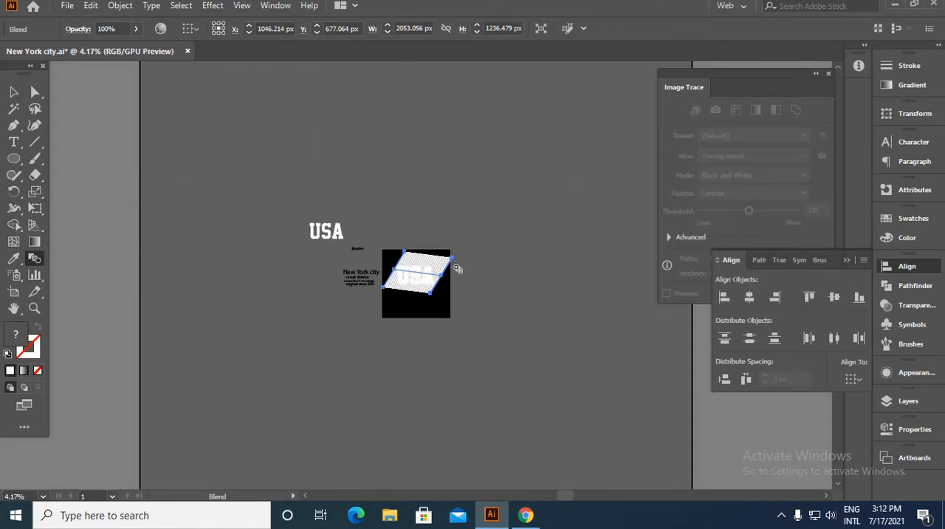
Move the diagonal line blend off the black background onto the empty canvas to its right and deselect it.
left_click(14, 92)
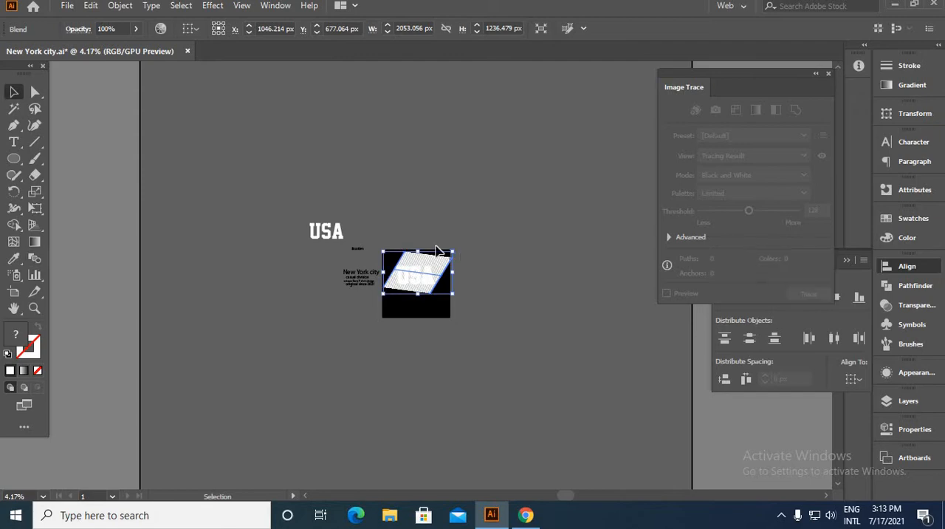
scroll(431, 272, "up", 4)
left_click_drag(332, 286, 343, 361)
left_click_drag(394, 393, 477, 316)
left_click(534, 405)
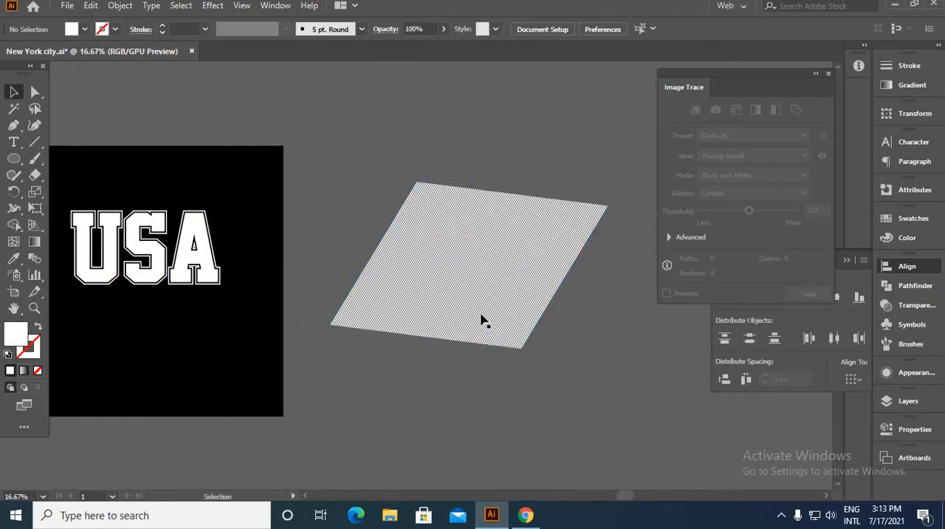
Expand the object and fill of the diagonal line blend into separate shapes and deselect them.
scroll(480, 318, "up", 4)
scroll(480, 317, "down", 5)
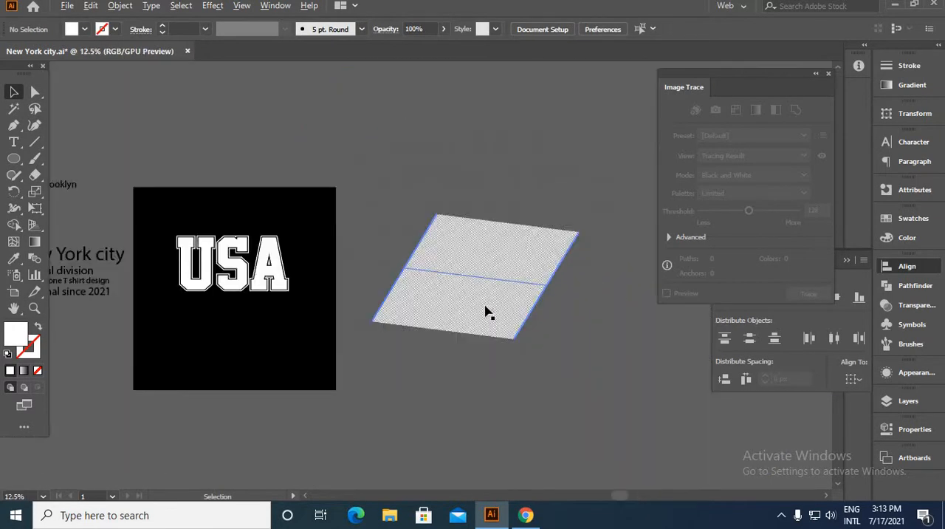
scroll(485, 312, "up", 2)
left_click(470, 304)
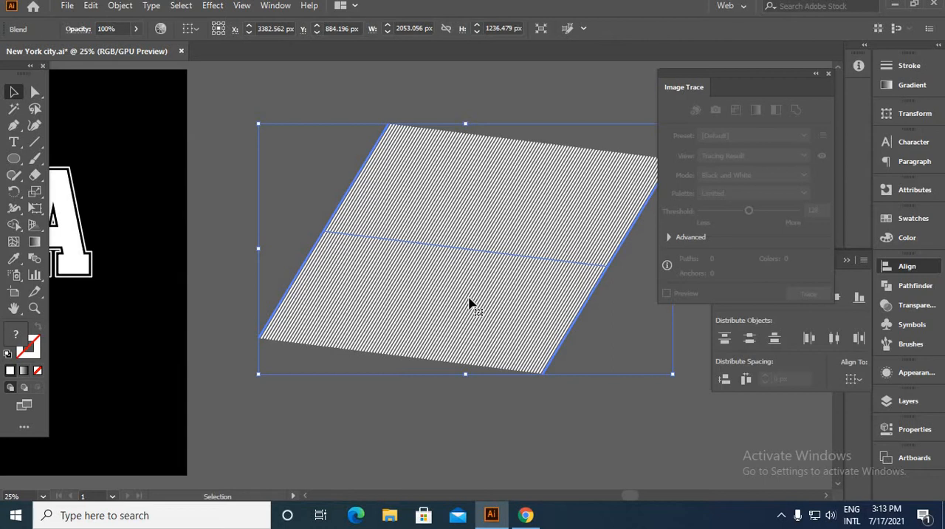
left_click(120, 5)
left_click(158, 164)
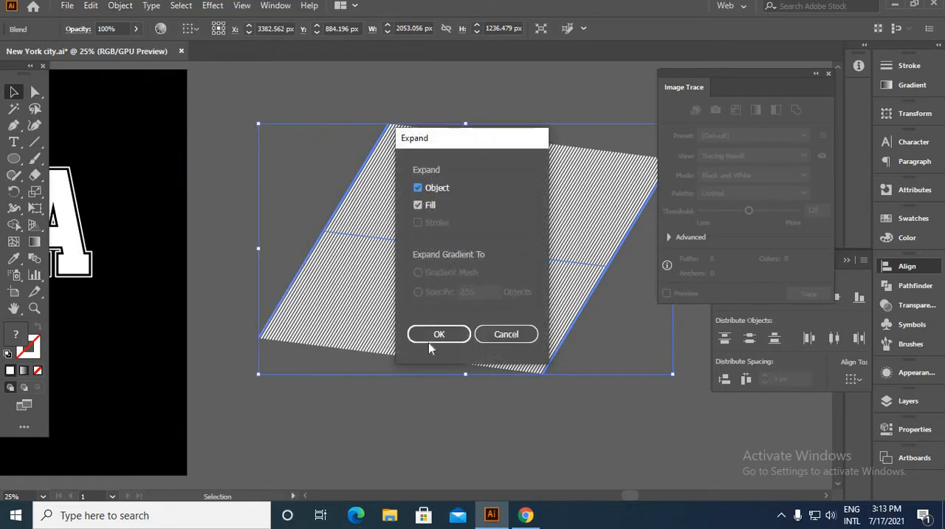
left_click(431, 338)
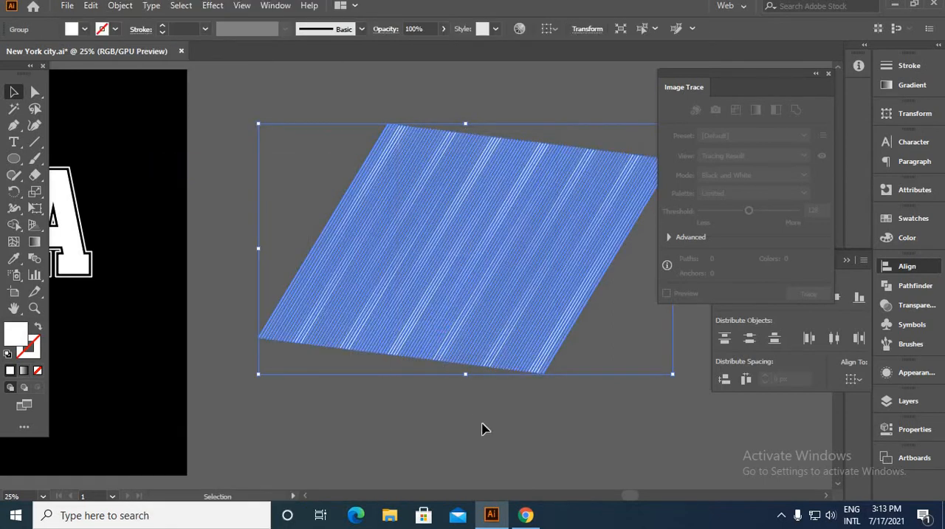
left_click(483, 429)
Ungroup the outlined USA lettering on the black background and deselect it.
left_click_drag(63, 255, 408, 375)
left_click(383, 375)
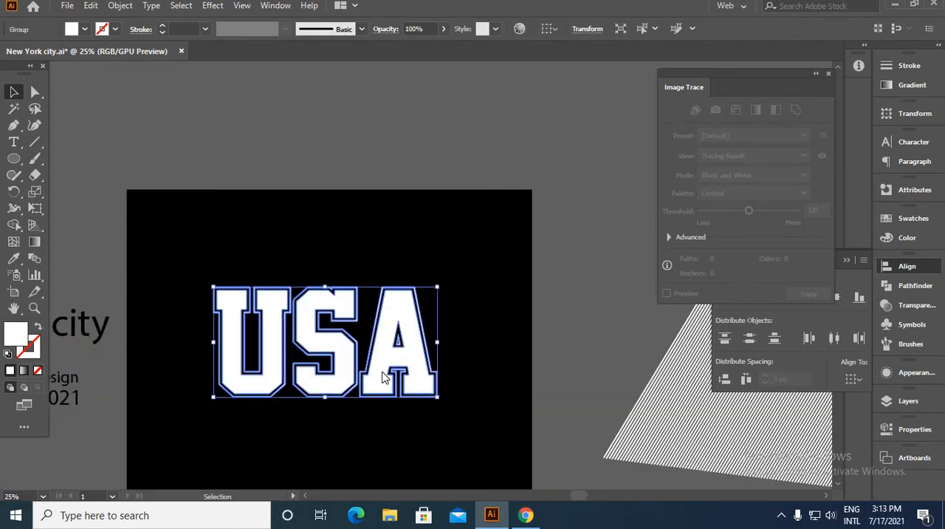
right_click(383, 375)
left_click(416, 242)
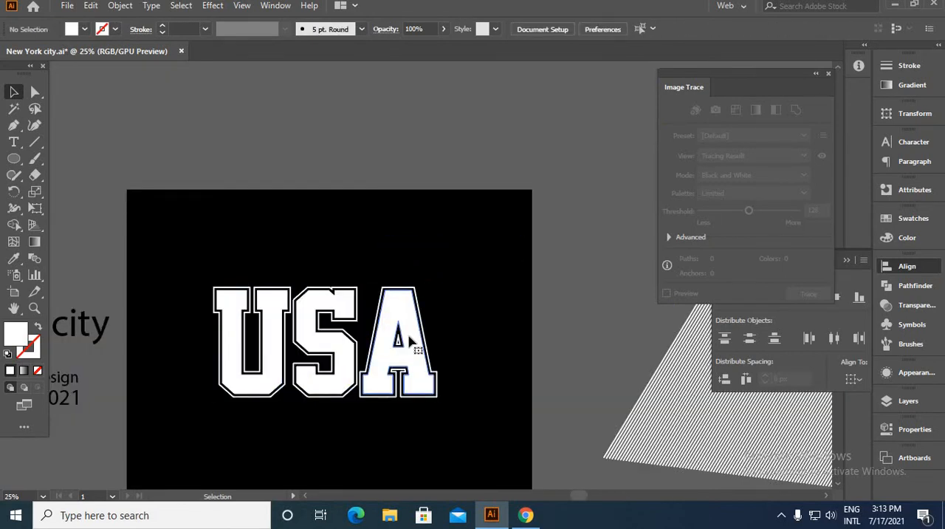
Duplicate the three inner USA letters without their outline and place the copy above the striped parallelogram.
left_click(410, 341)
left_click(327, 337, "shift")
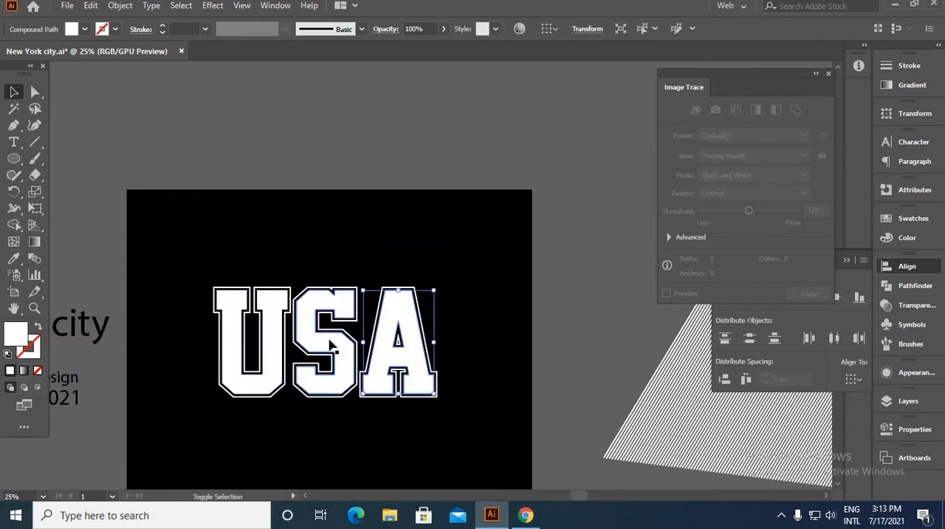
left_click(274, 353, "shift")
scroll(275, 353, "down", 3)
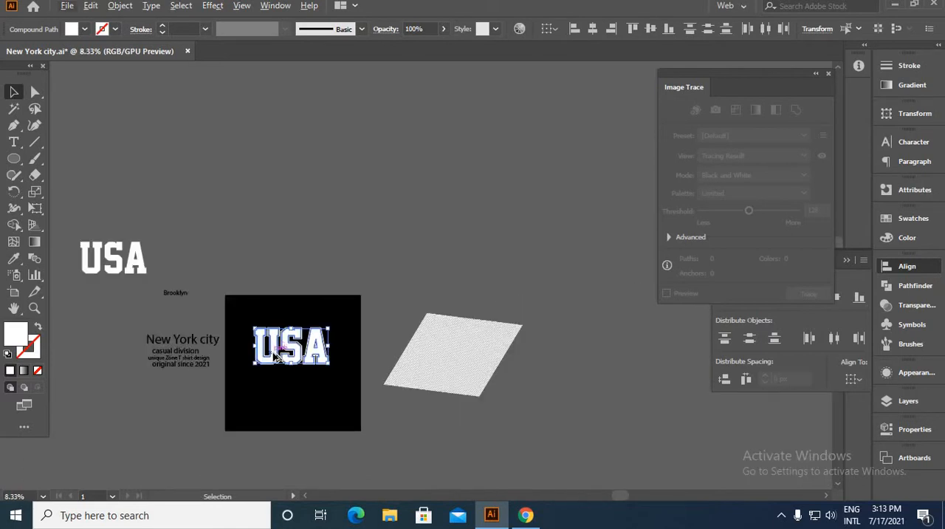
left_click_drag(275, 356, 483, 257)
left_click(511, 279)
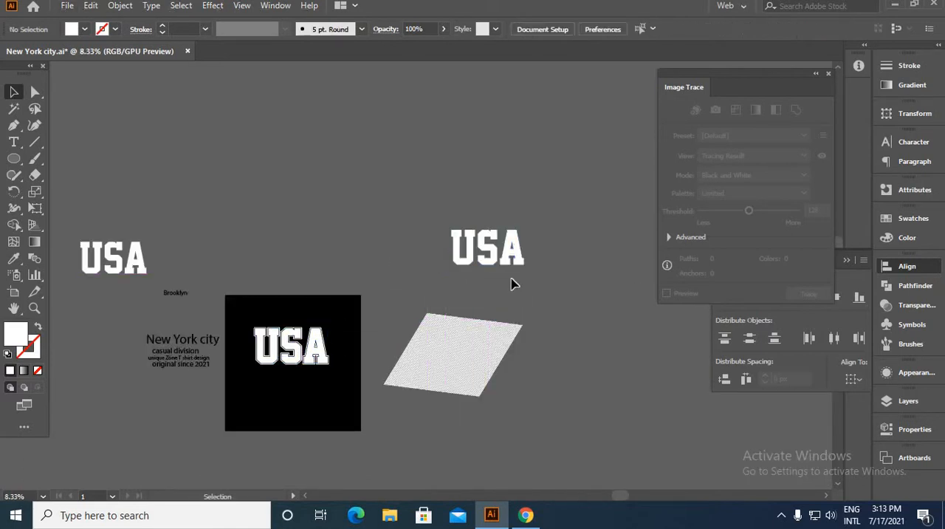
Recolor the copied USA letters black by sampling the black background with the Eyedropper.
scroll(511, 278, "up", 1)
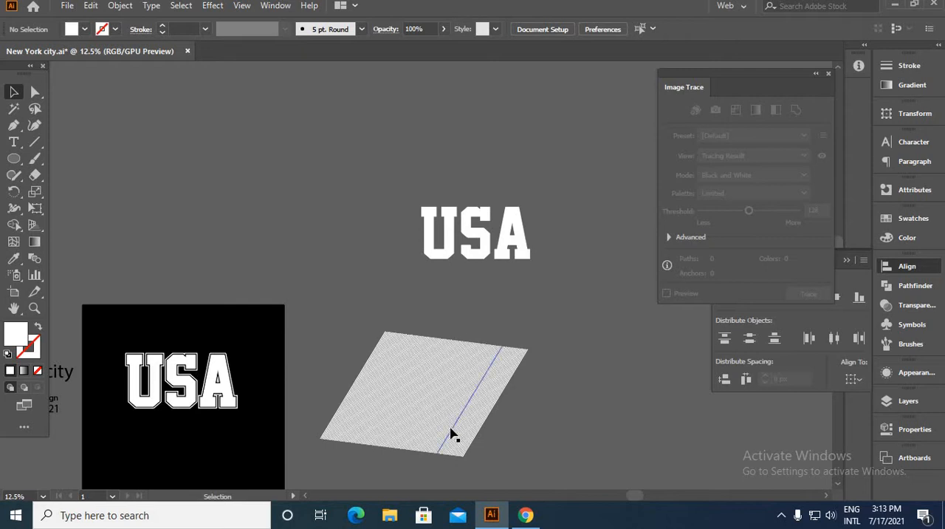
left_click_drag(590, 288, 591, 295)
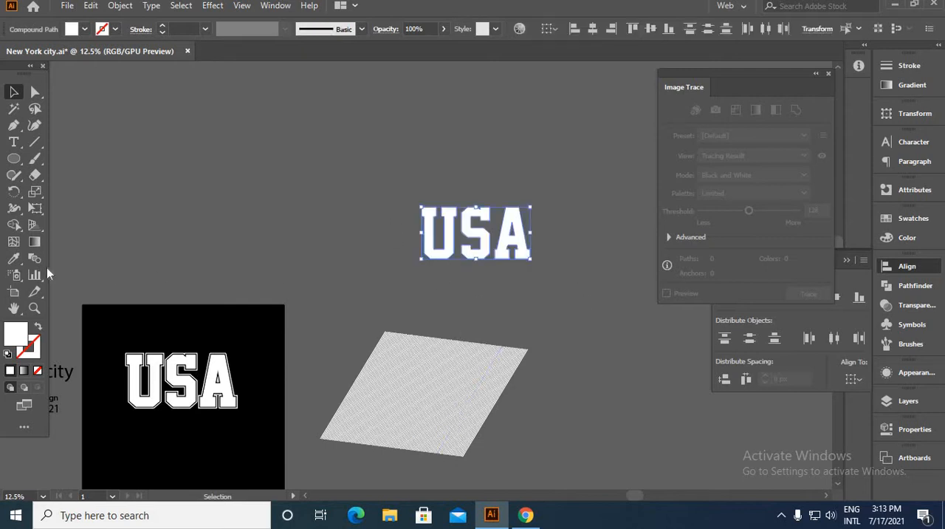
left_click(13, 257)
left_click(158, 310)
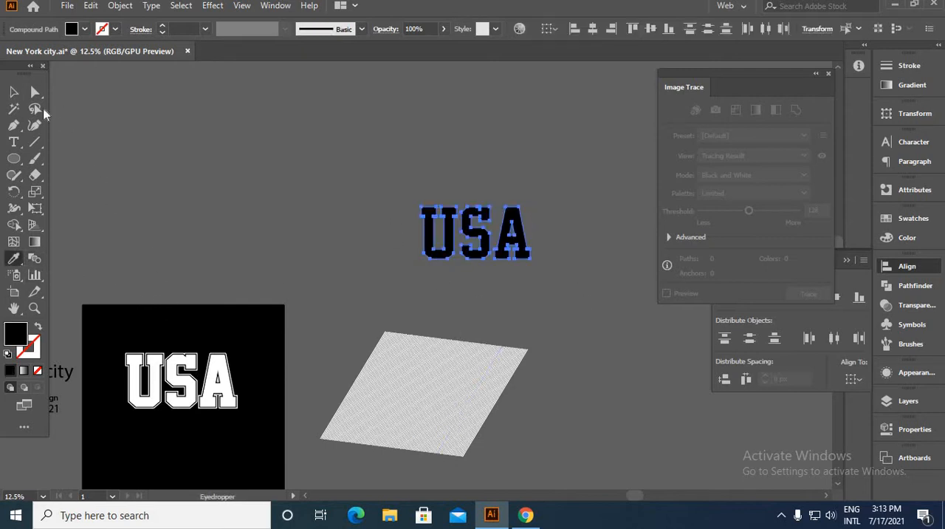
left_click(13, 92)
Make the copied black USA letters a single compound path and deselect them.
left_click(118, 6)
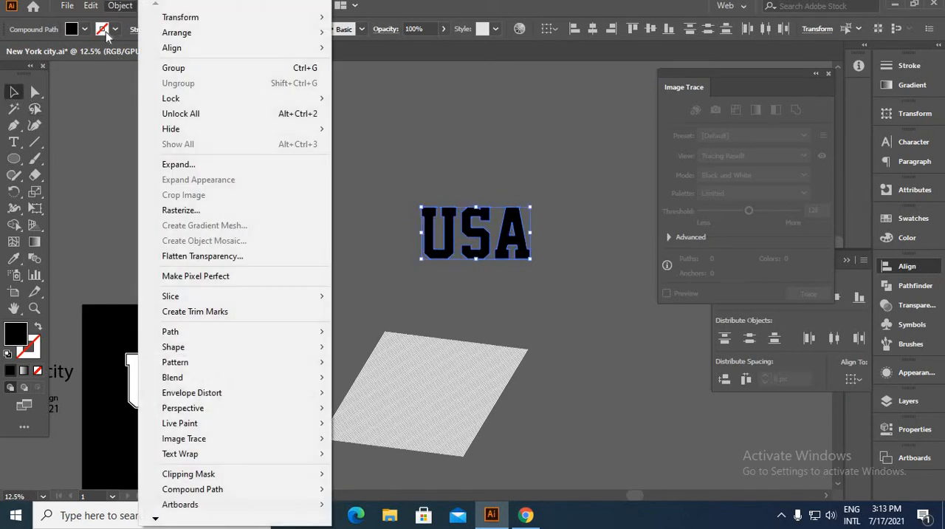
mouse_move(210, 490)
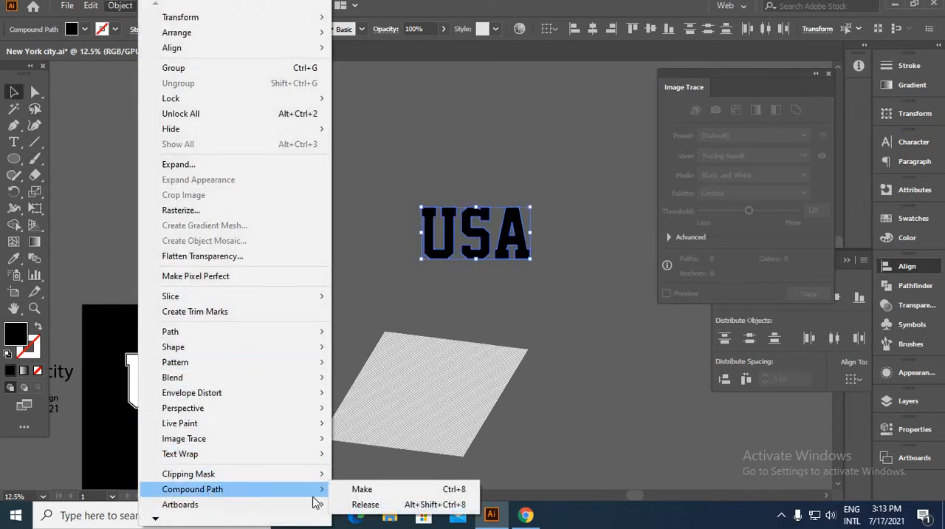
left_click(362, 489)
left_click(517, 275)
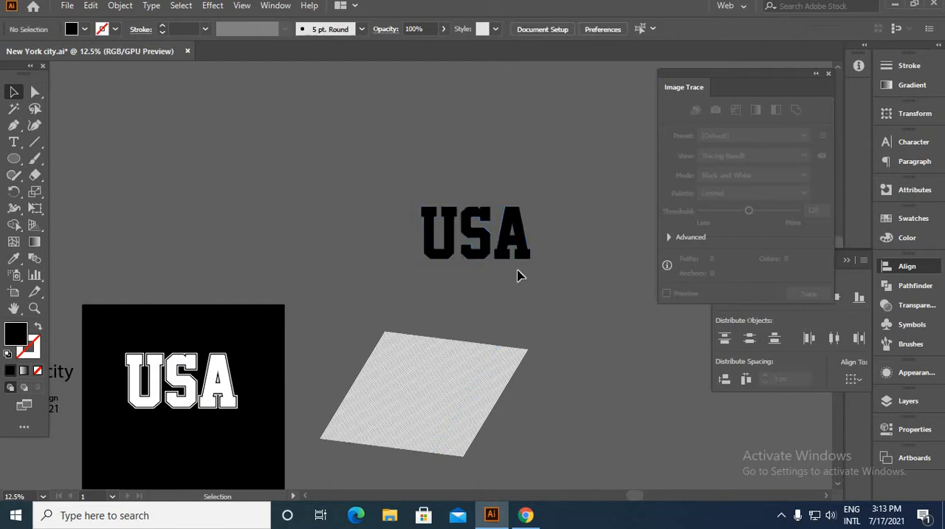
Move the striped white parallelogram up so its diagonal lines cover the black USA letters, and deselect it.
left_click(454, 417)
mouse_move(470, 396)
left_mouse_down()
mouse_move(487, 264)
mouse_move(521, 275)
left_mouse_up()
left_click(552, 356)
scroll(509, 245, "up", 5)
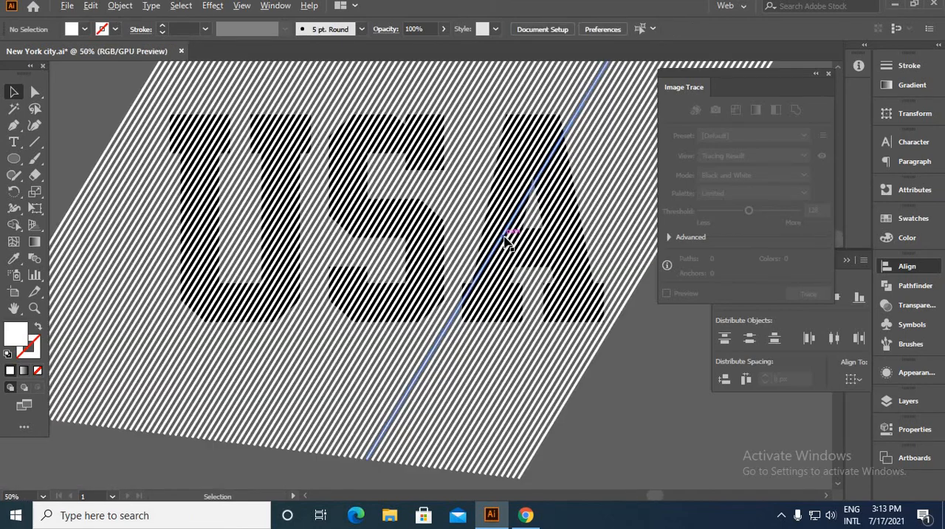
scroll(507, 245, "down", 2)
scroll(508, 248, "down", 1)
Subtract the diagonal stripes from the black USA letters with Minus Front and deselect the result.
key("ctrl+a")
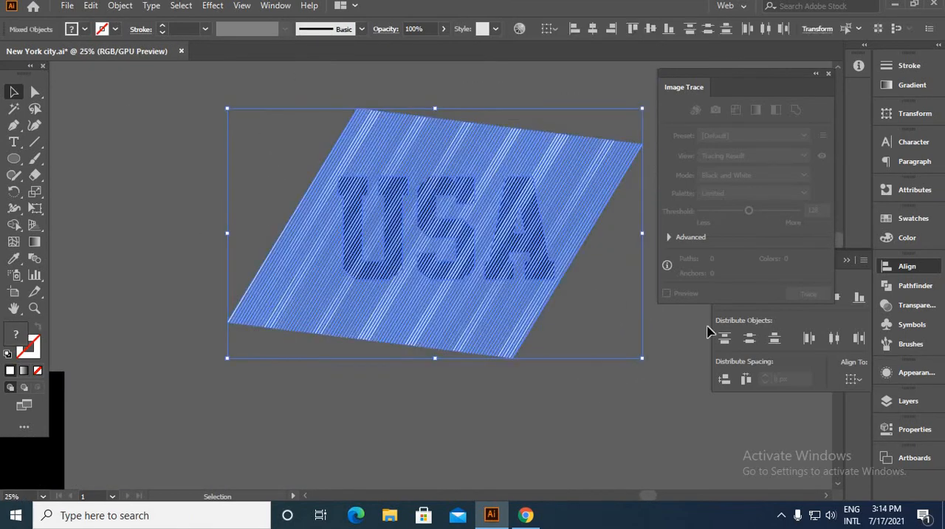
left_click(901, 287)
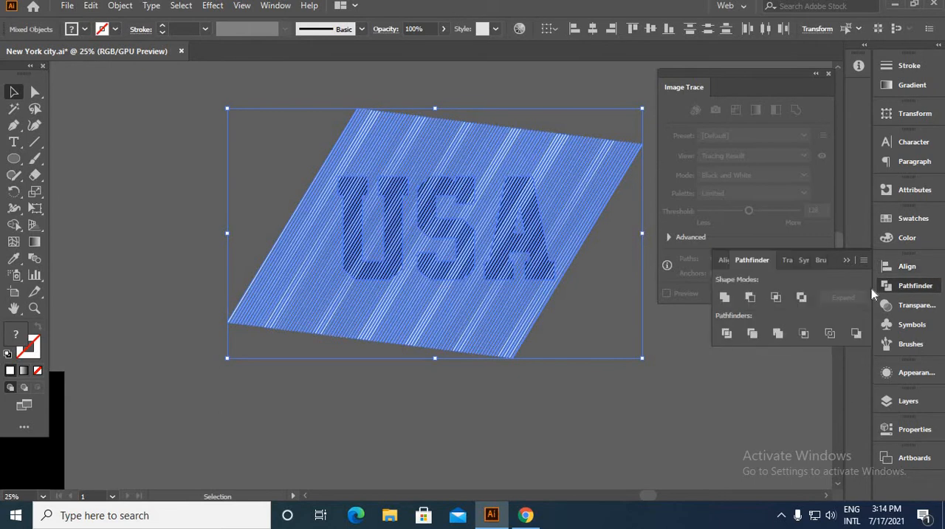
left_click(755, 298)
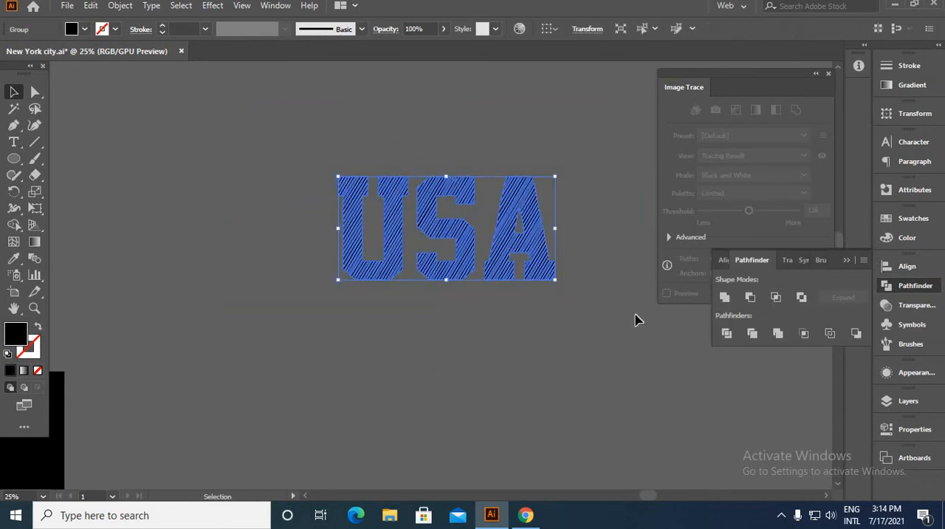
left_click(601, 317)
scroll(502, 277, "up", 8)
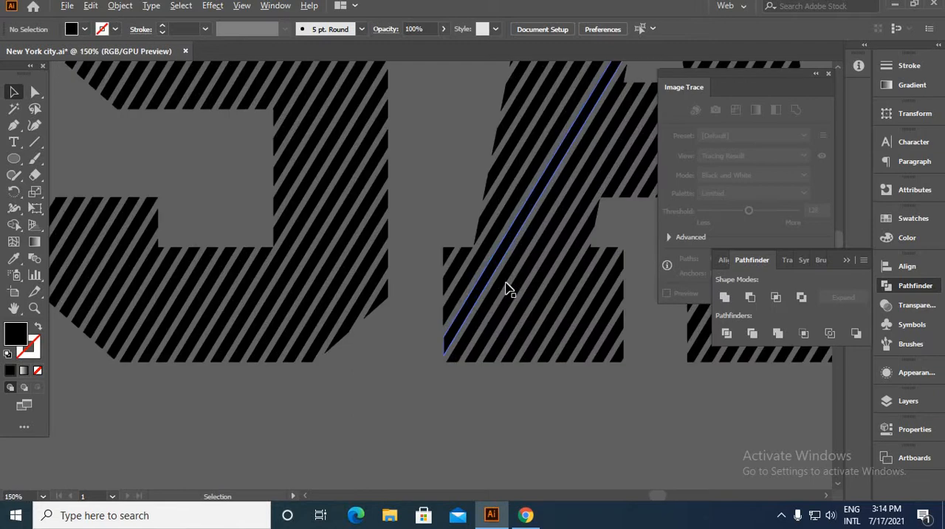
scroll(507, 288, "down", 11)
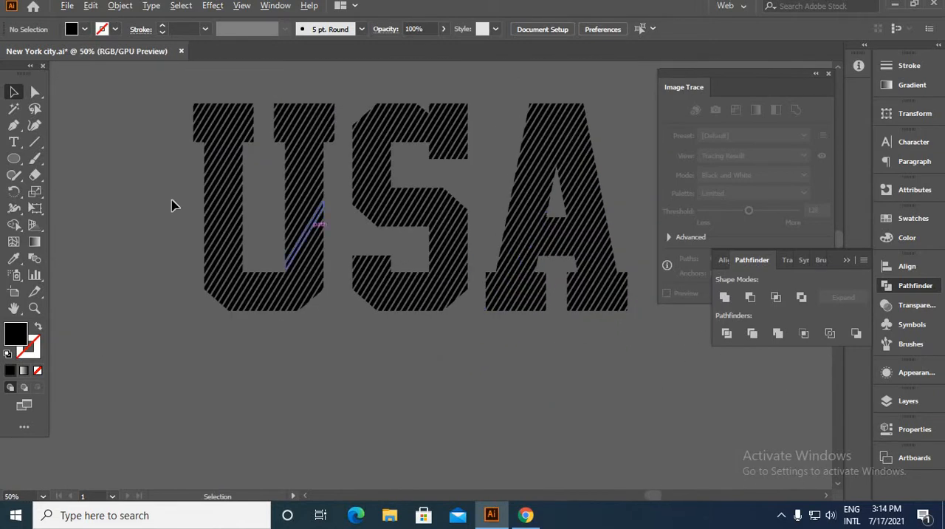
Place the striped black USA letters exactly over the inner white letters of the outlined lettering on the black background and deselect them.
left_click_drag(475, 281, 371, 353)
scroll(401, 333, "up", 4)
scroll(402, 333, "up", 2)
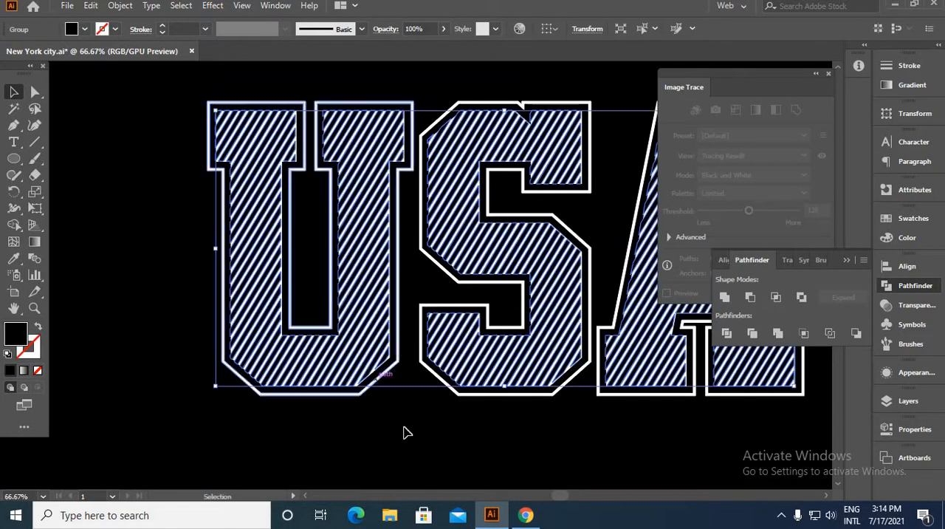
left_click(411, 426)
scroll(434, 411, "down", 3)
scroll(487, 406, "up", 5)
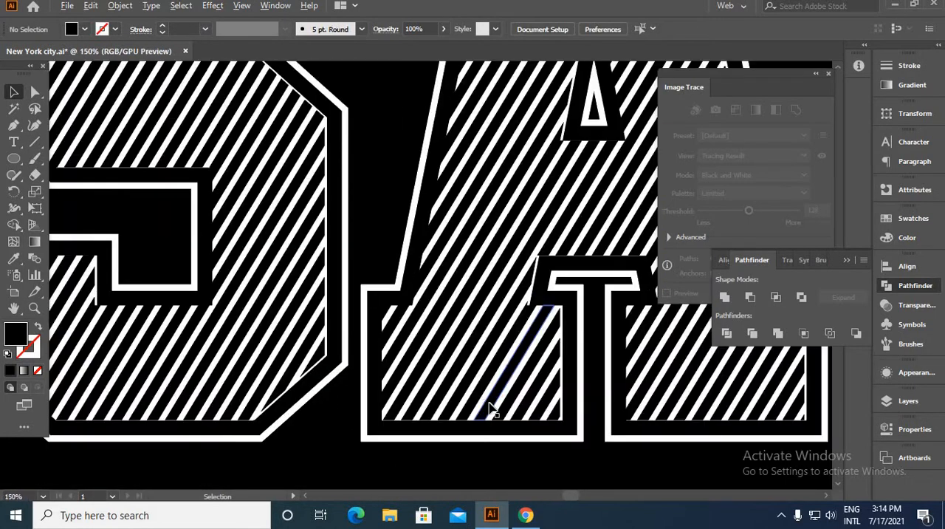
scroll(601, 261, "down", 4)
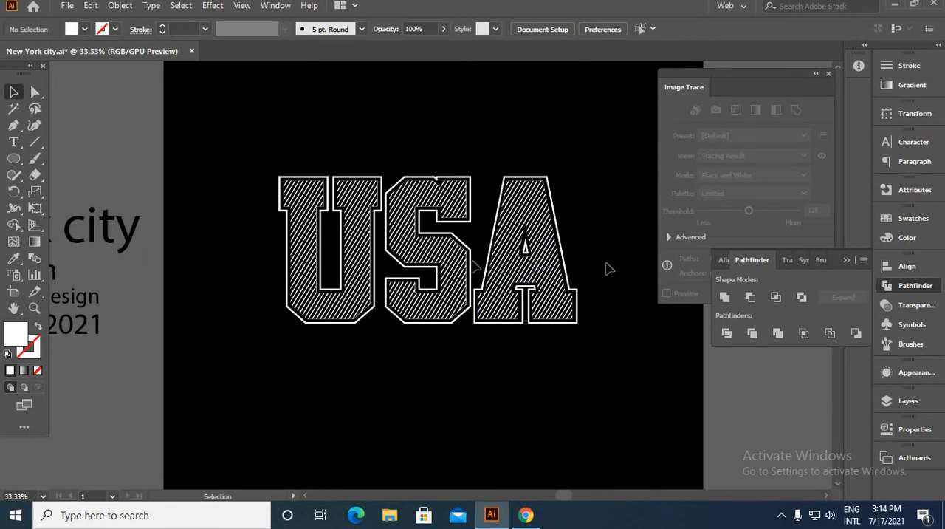
Draw a white horizontal rectangle about 1831 px wide beside the black background and deselect it.
scroll(447, 251, "down", 2)
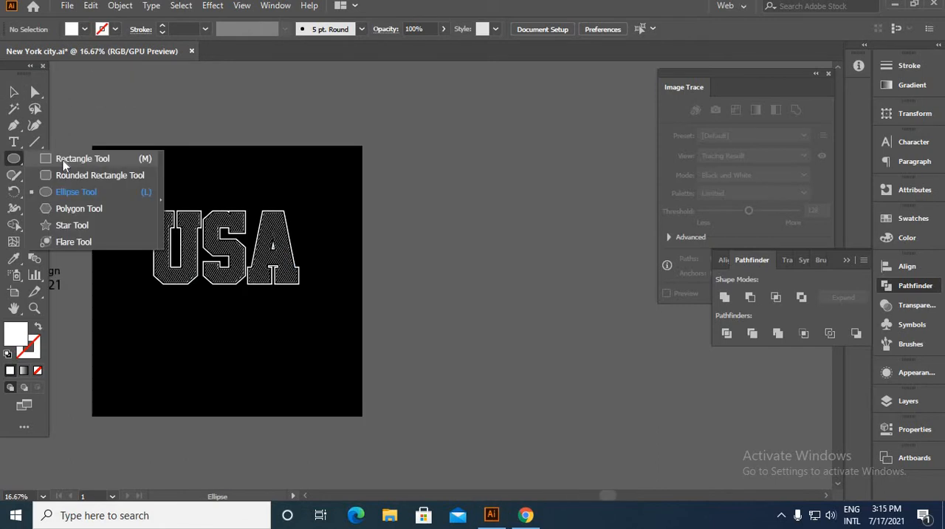
left_click(62, 164)
left_click_drag(401, 249, 648, 276)
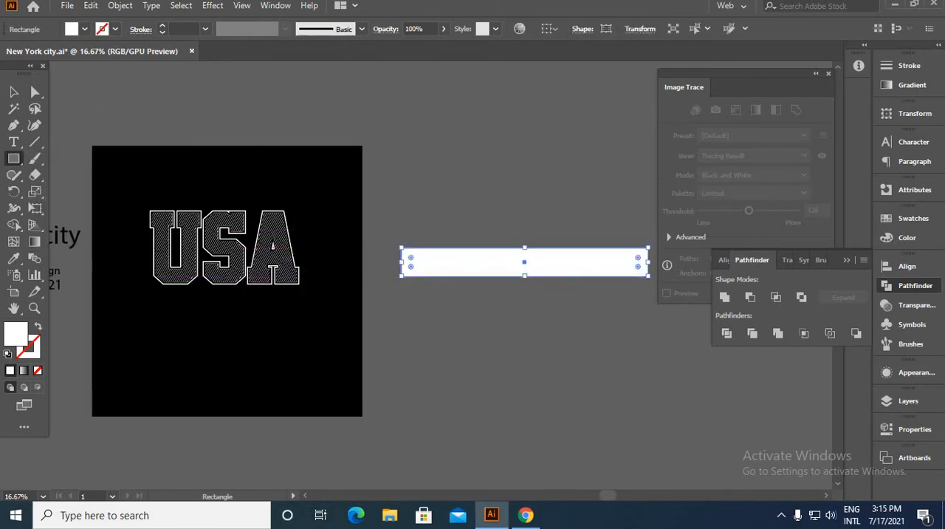
left_click(13, 92)
left_click(544, 231)
scroll(544, 232, "down", 2)
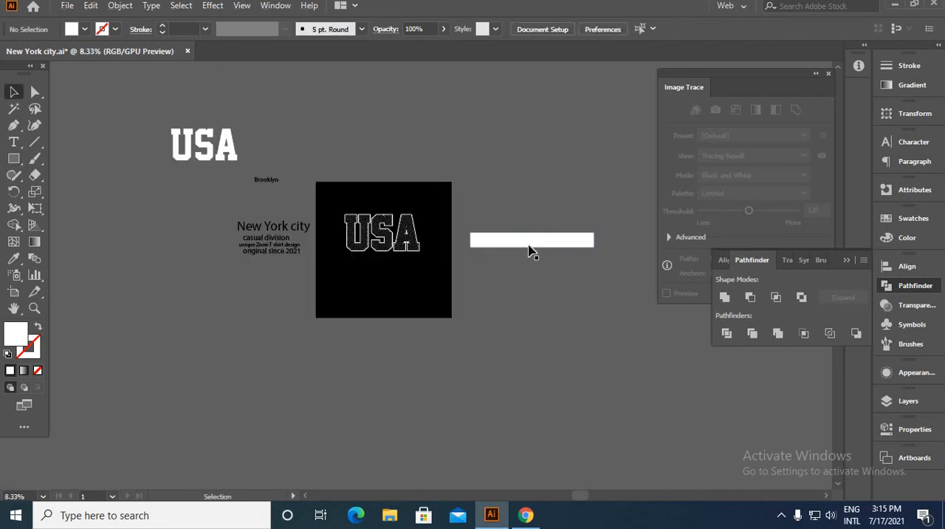
Position the white bar across the middle of the USA lettering and reduce its height to about 130 px.
left_click_drag(529, 251, 383, 230)
scroll(383, 229, "up", 4)
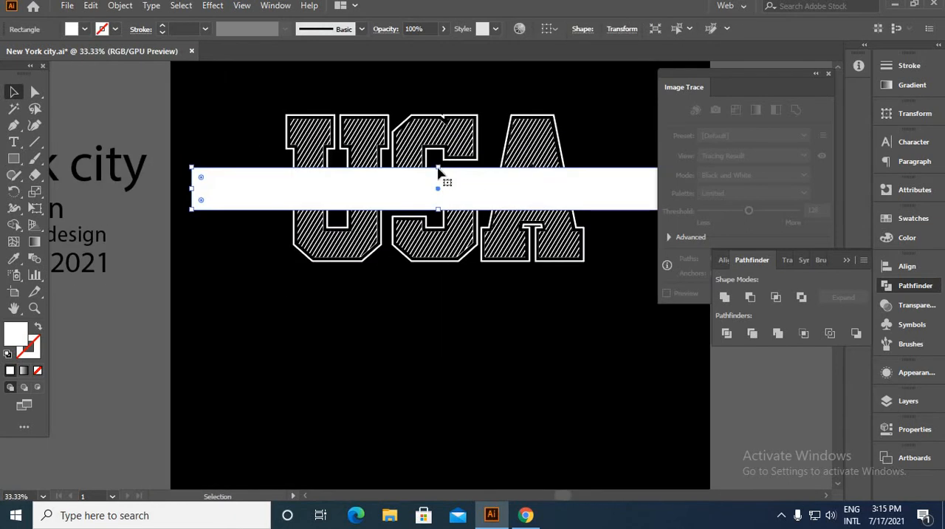
left_click_drag(439, 169, 475, 185)
left_click(416, 298)
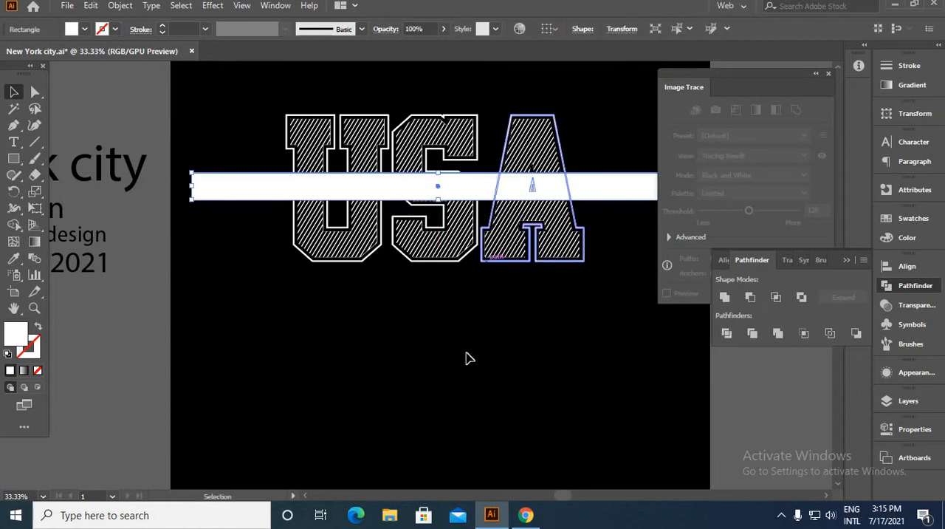
left_click(468, 358)
left_click_drag(464, 207, 461, 226)
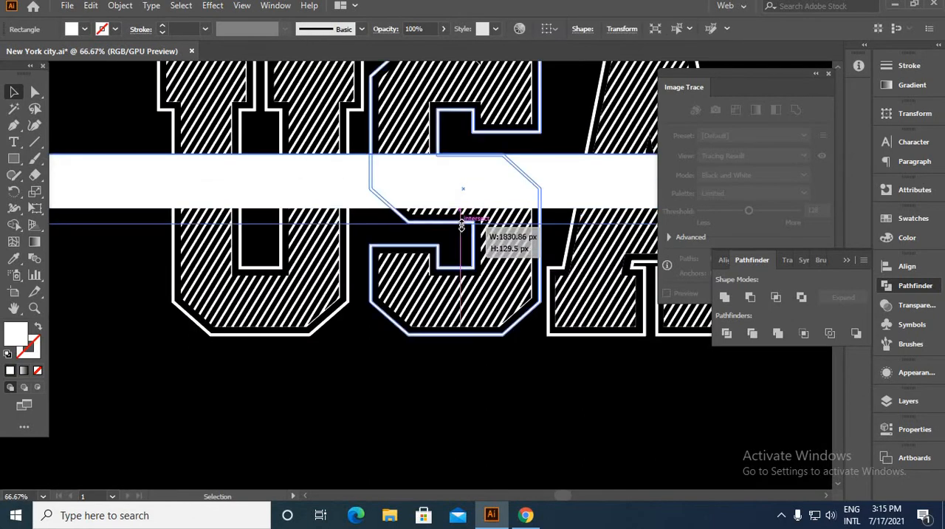
scroll(371, 257, "down", 5)
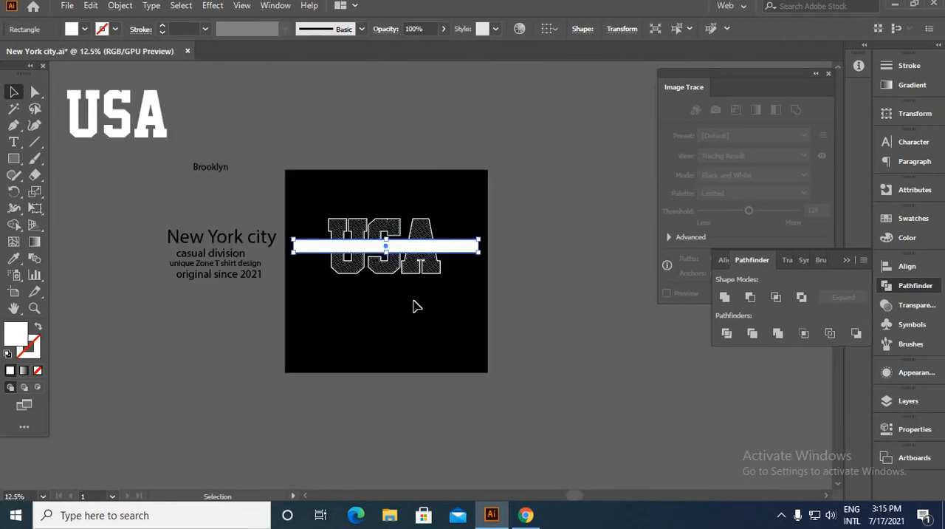
Move the resized white bar off the lettering onto the empty canvas beyond the black background.
left_click(438, 313)
left_click_drag(456, 248, 598, 151)
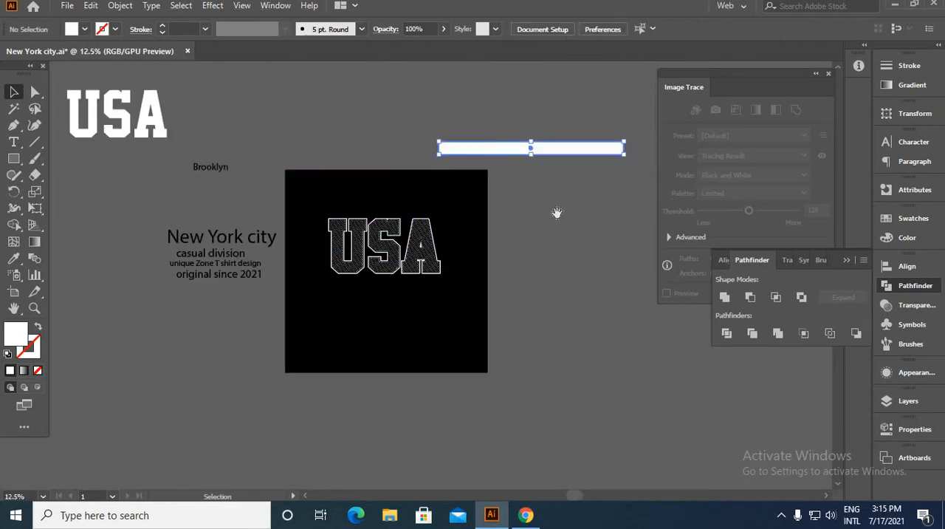
left_click_drag(556, 214, 293, 334)
scroll(160, 279, "up", 4)
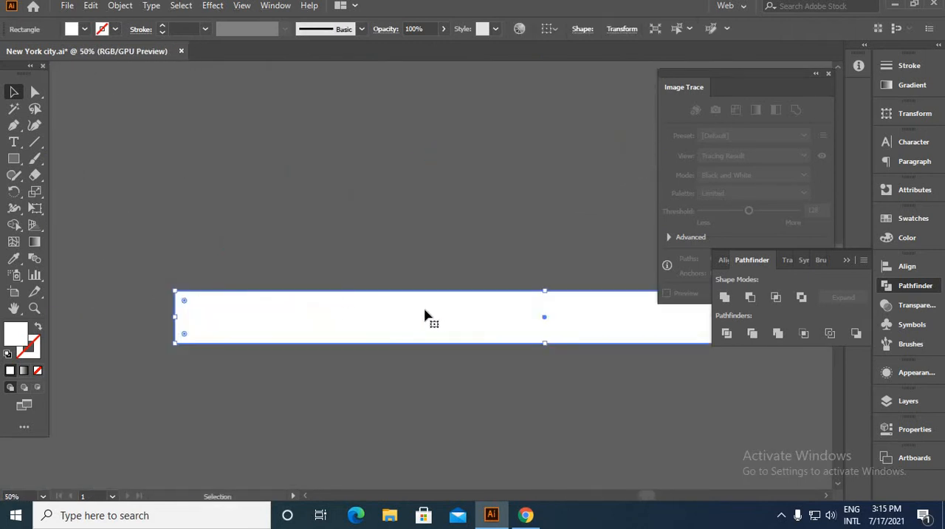
scroll(424, 316, "down", 3)
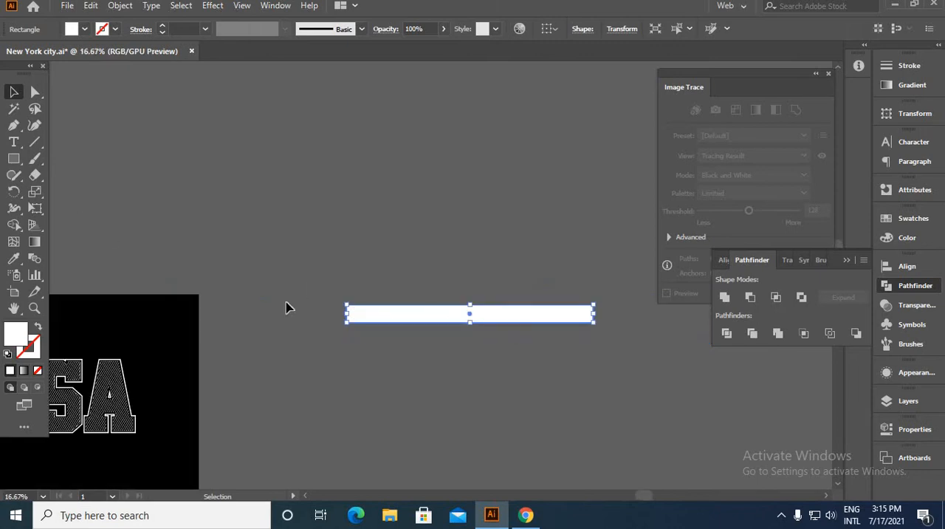
Recolor the bar black by sampling the black background with the Eyedropper, and deselect it.
left_click(14, 257)
left_click(105, 302)
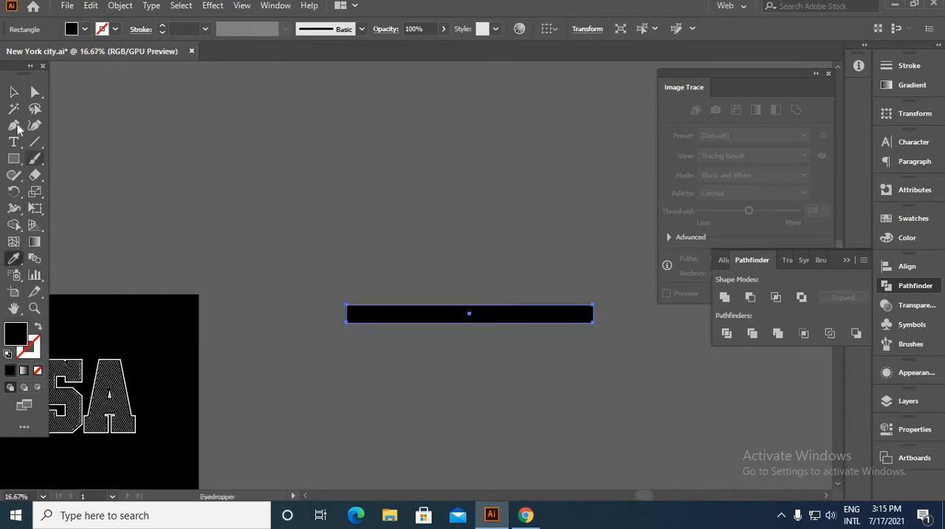
key("v")
left_click(497, 327)
Offset the black bar's path outward by 10 px with miter joins and fill the offset shape with white.
scroll(496, 323, "up", 3)
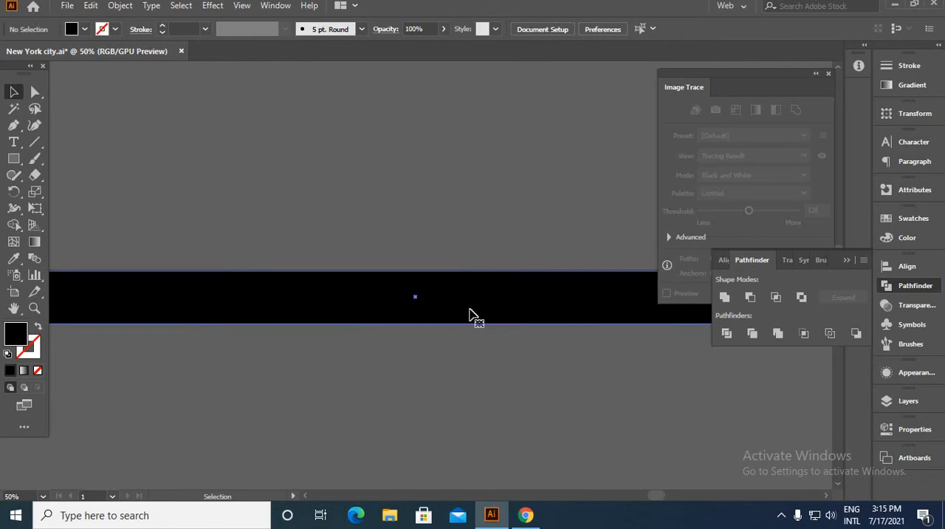
left_click(469, 309)
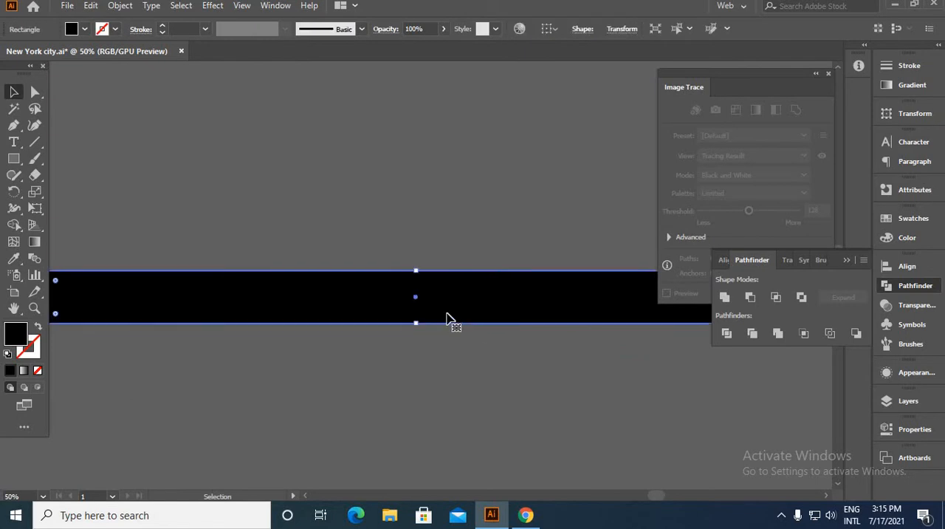
left_click(129, 8)
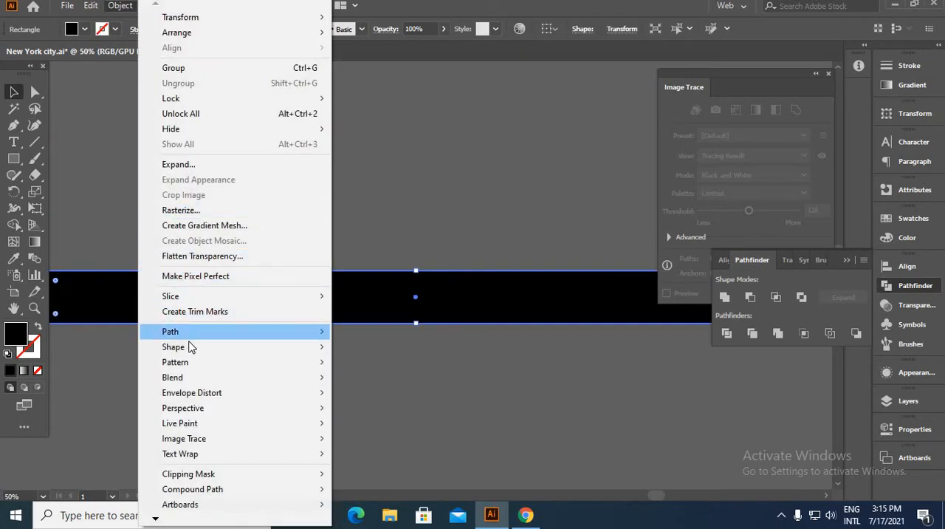
mouse_move(223, 340)
left_click(428, 383)
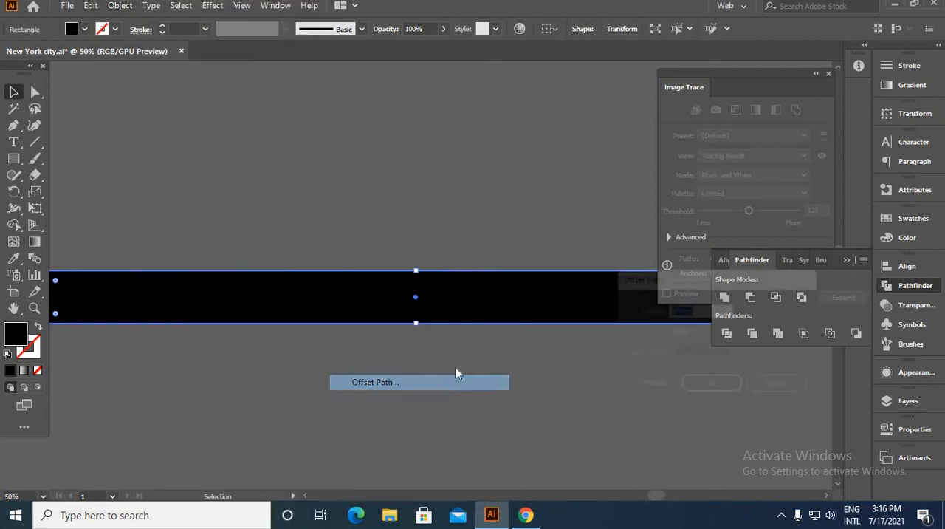
left_click(631, 385)
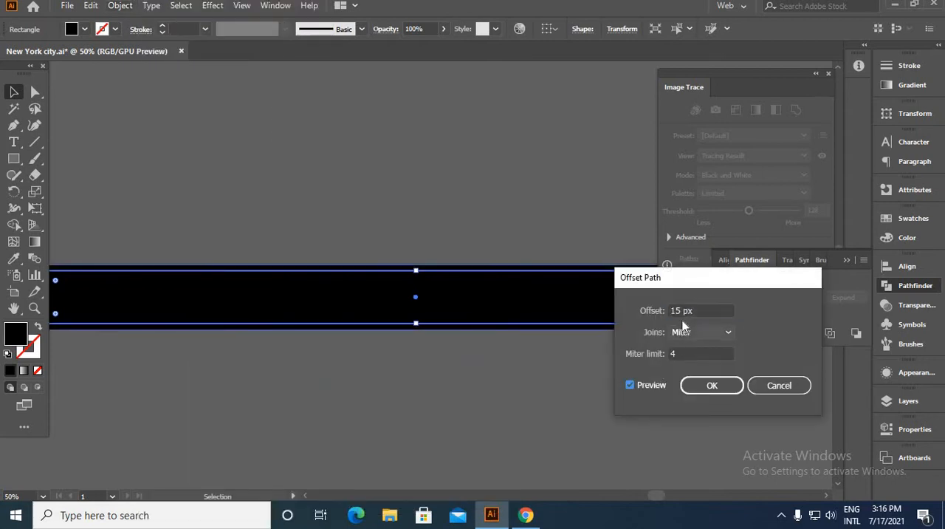
left_click_drag(683, 311, 606, 317)
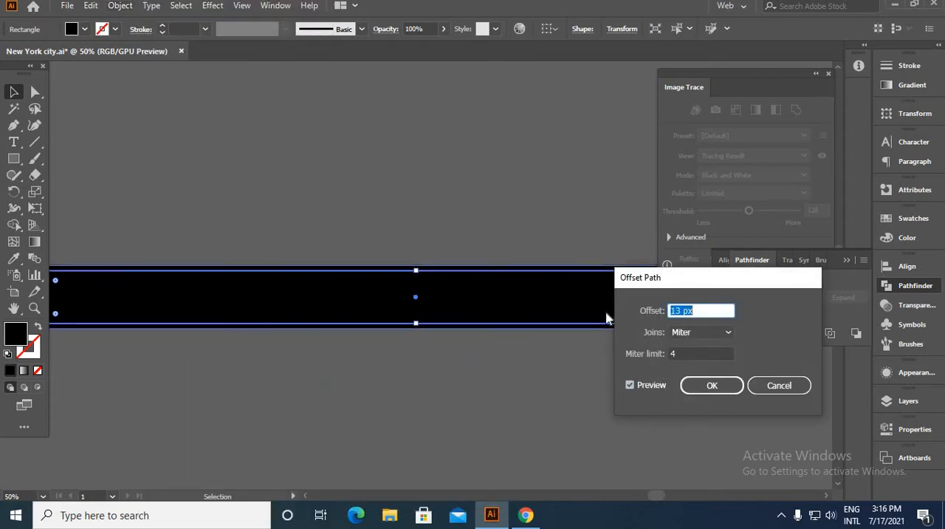
type("10")
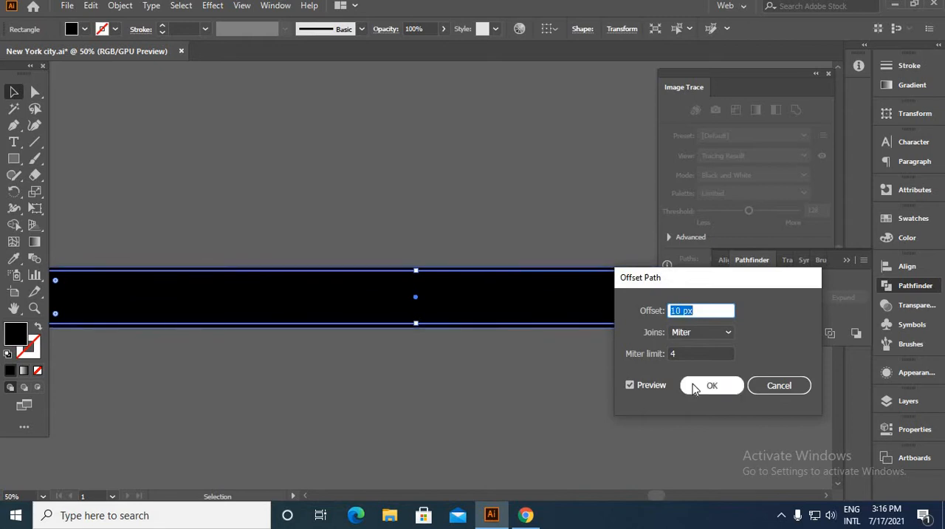
left_click(696, 385)
double_click(15, 336)
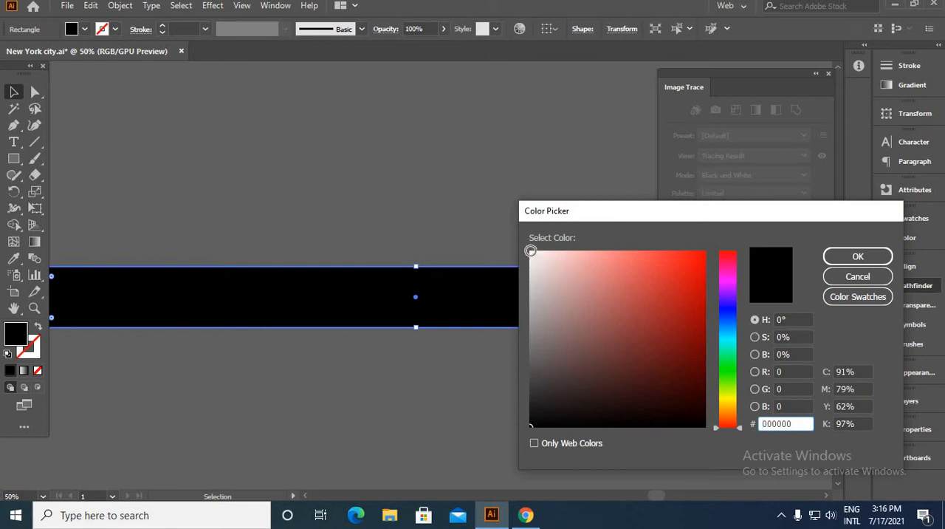
left_click(530, 251)
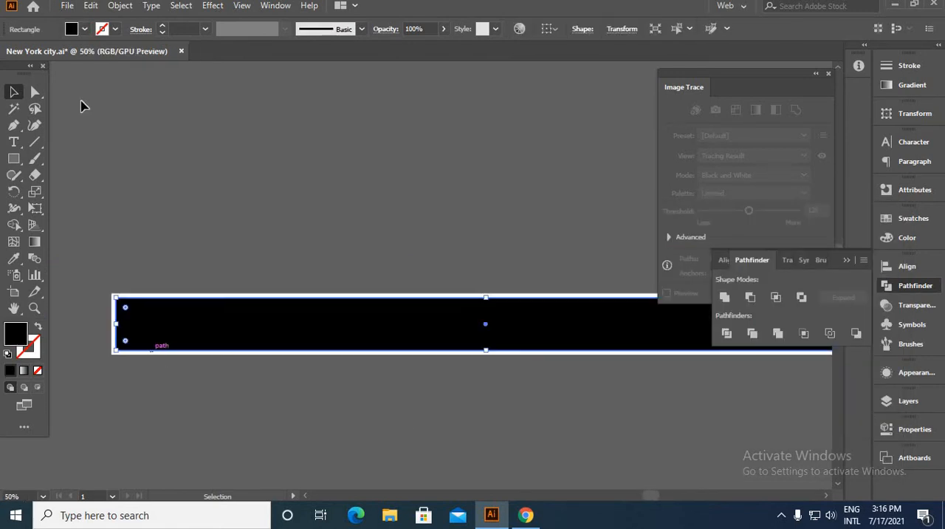
Offset the black bar's path inward by -10 px with miter joins.
left_click(121, 6)
mouse_move(202, 333)
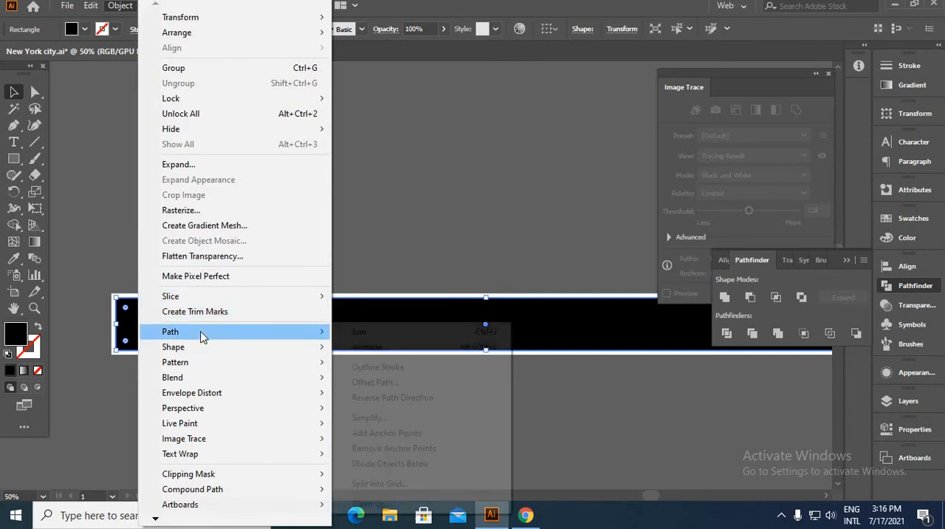
left_click(428, 382)
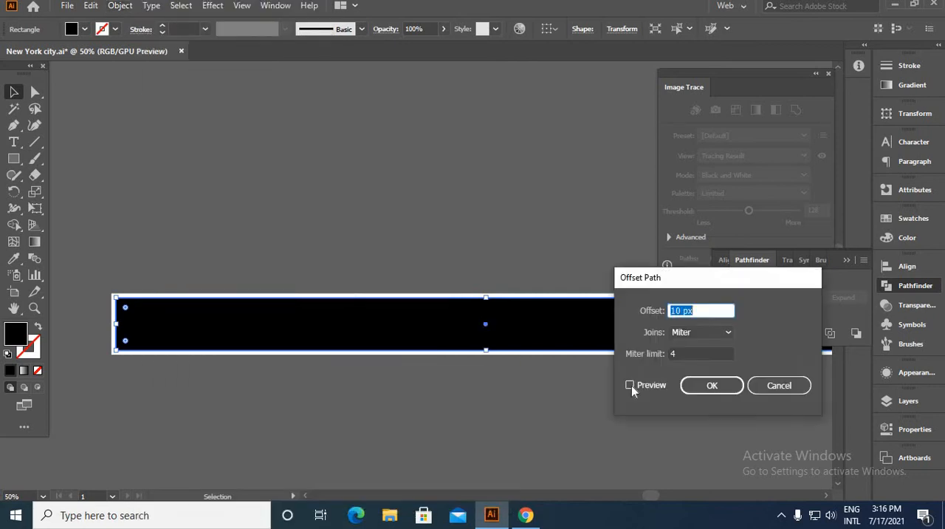
left_click(629, 385)
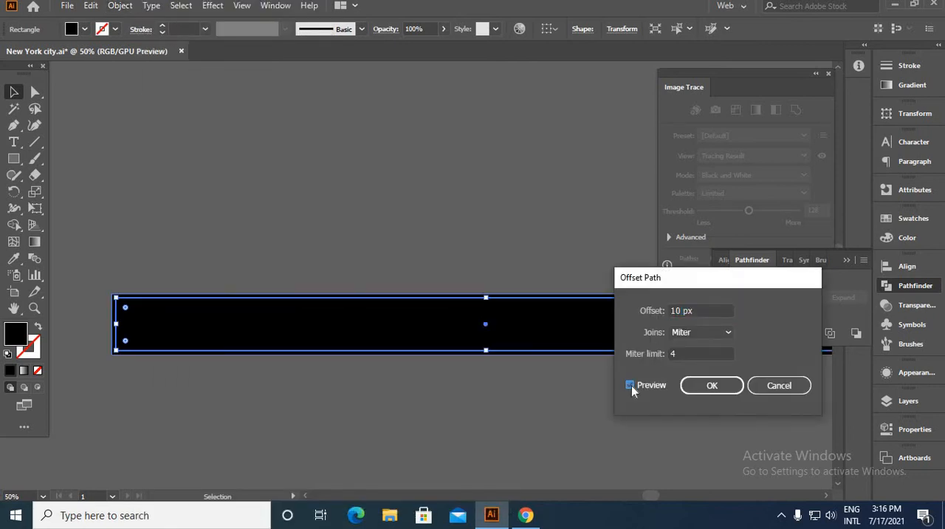
left_click(681, 311)
type("-10")
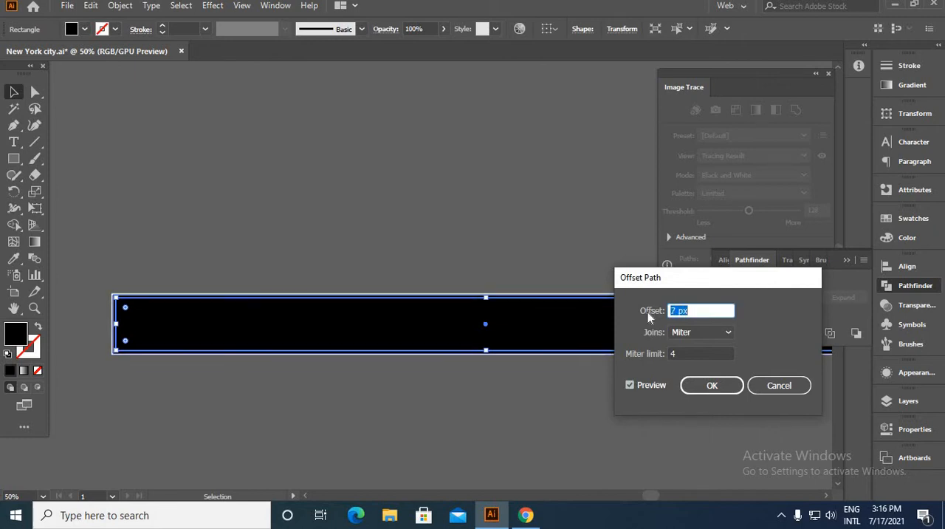
left_click(711, 387)
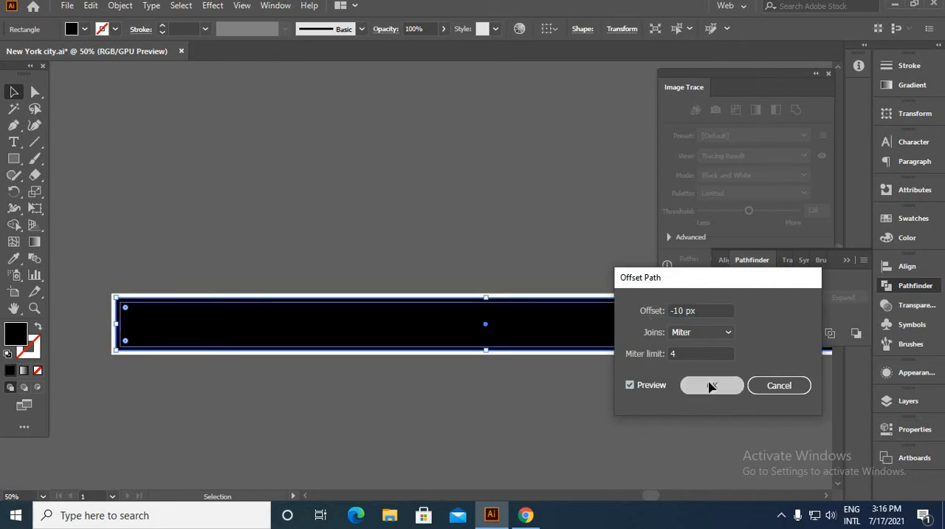
Fill the inner offset bar with pure red (FF0000) and deselect it.
double_click(22, 340)
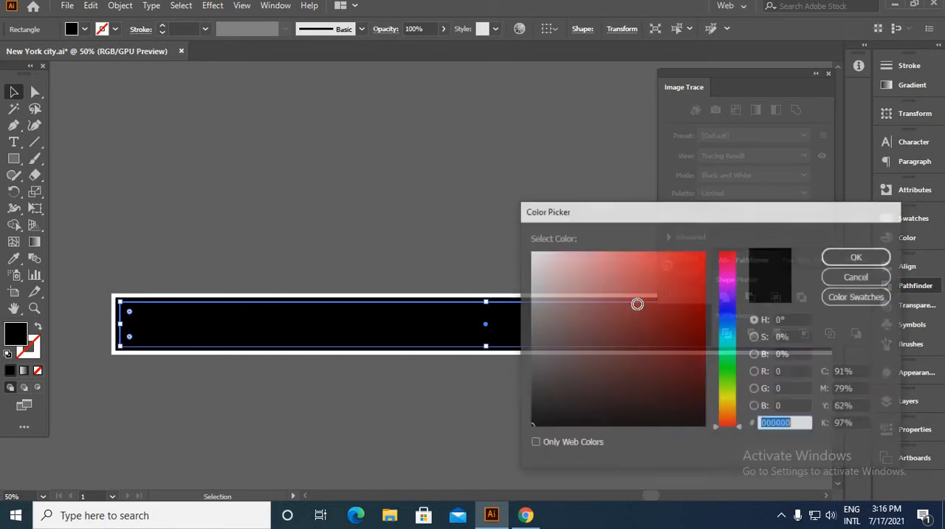
mouse_move(637, 303)
left_mouse_down()
mouse_move(705, 248)
mouse_move(740, 238)
left_mouse_up()
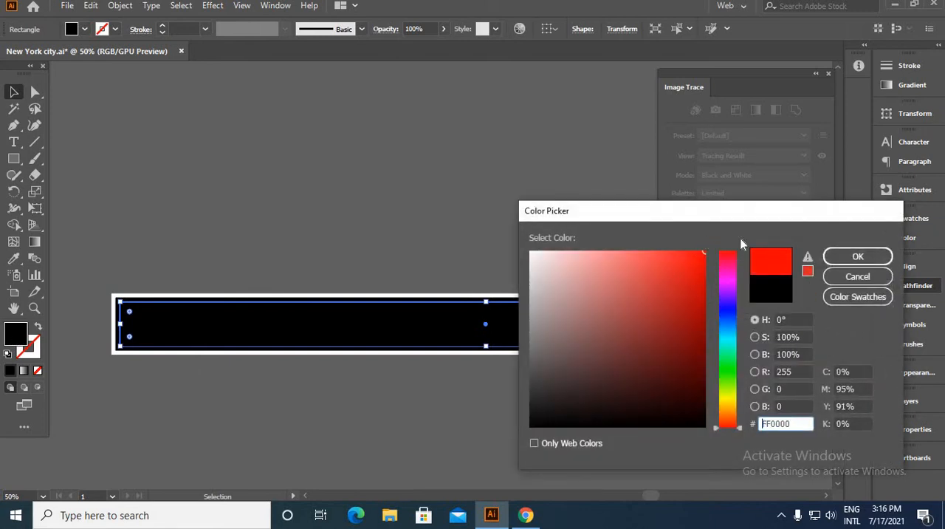
left_click(858, 256)
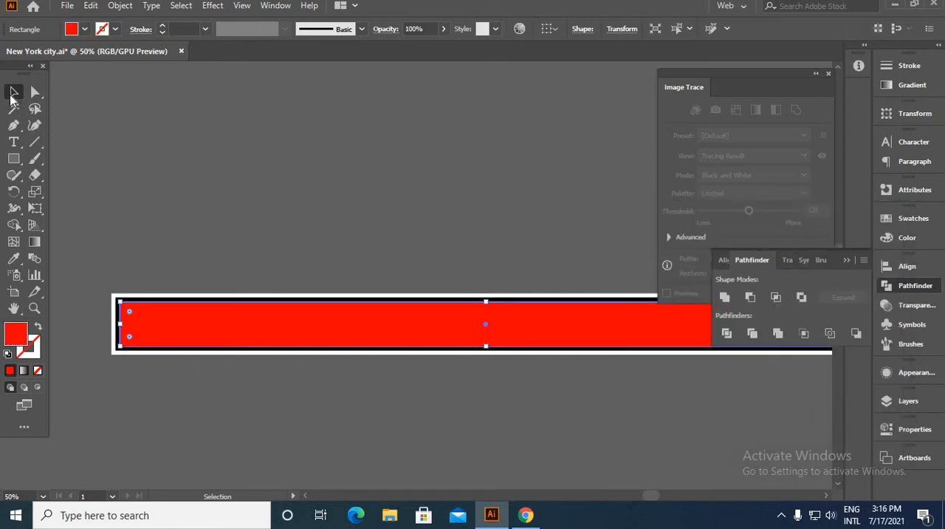
left_click(309, 215)
Select the red, black and white bar shapes together and group them.
scroll(460, 338, "down", 1)
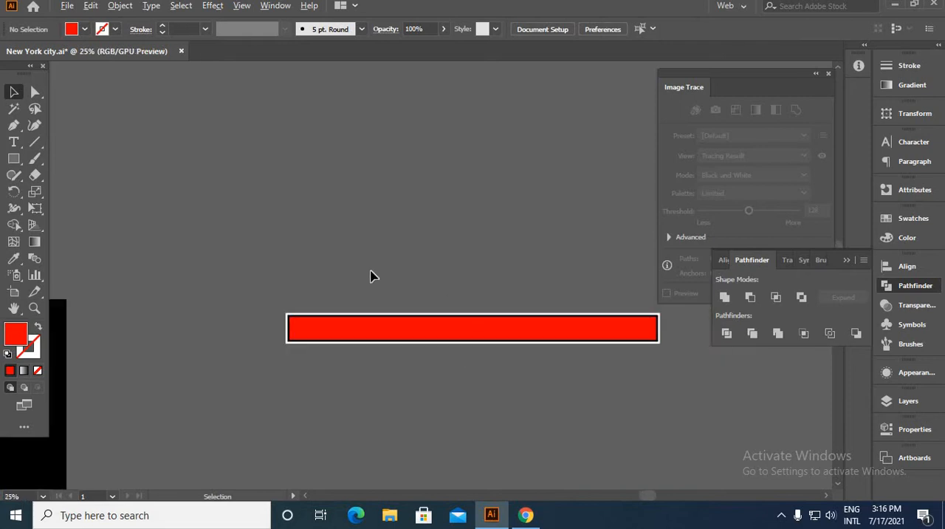
key("ctrl+a")
key("ctrl+g")
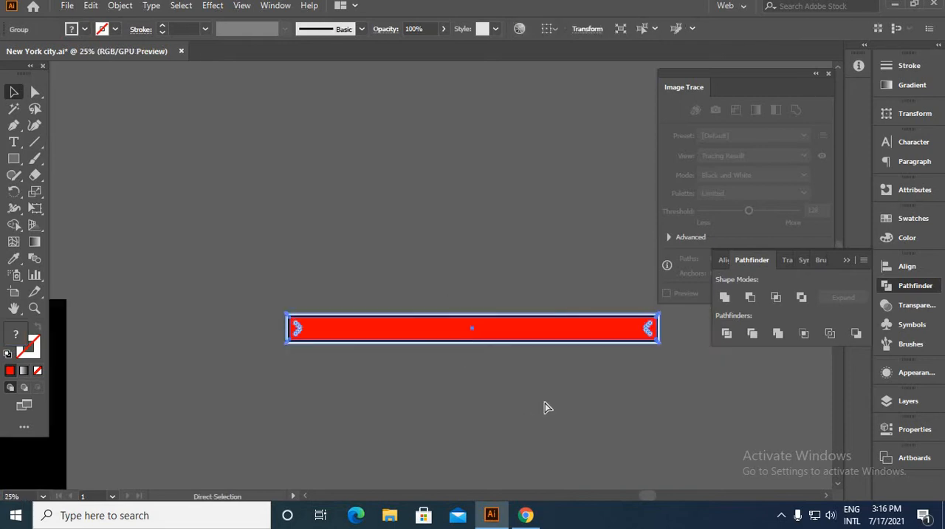
Move the grouped red bar onto the black background, across the middle of the striped USA lettering.
scroll(546, 420, "down", 1)
scroll(550, 409, "down", 2)
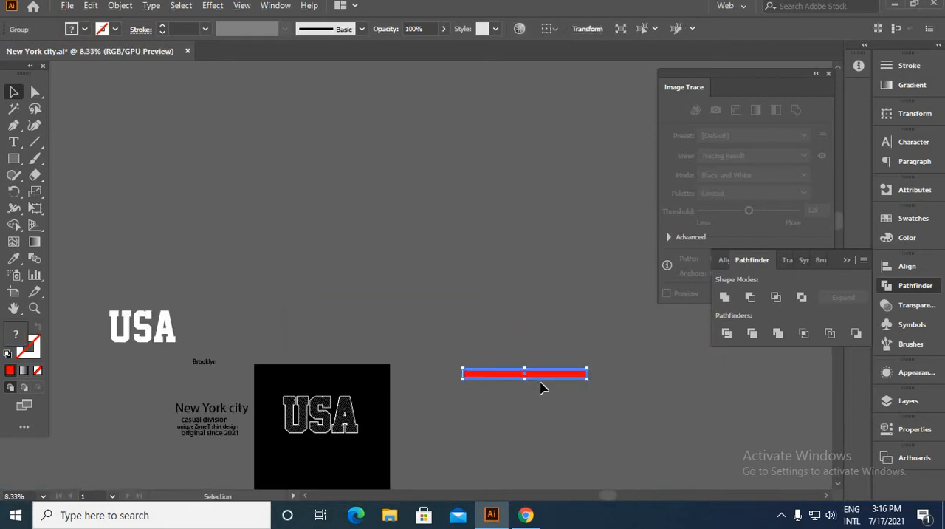
left_click_drag(537, 378, 337, 420)
left_click(288, 440)
scroll(286, 438, "up", 5)
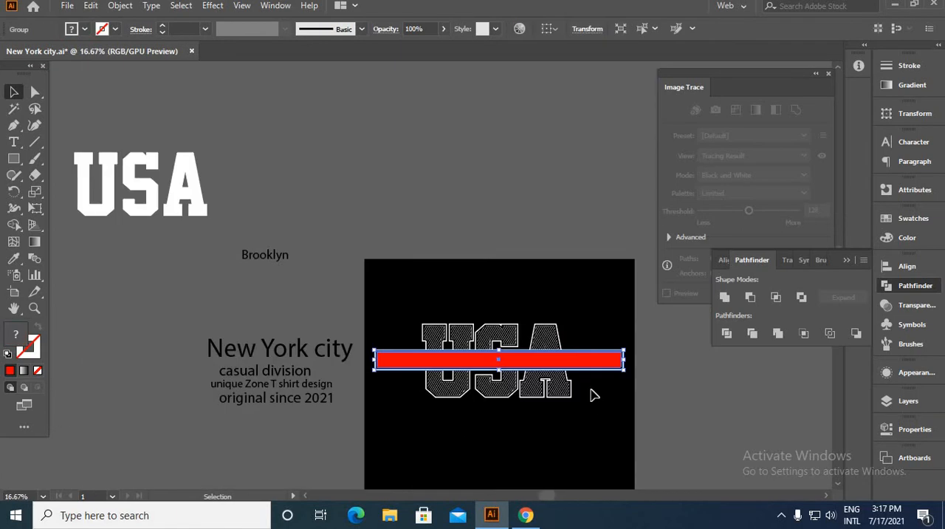
Cut off both ends of the grouped bar with the Eraser so it extends only slightly beyond the USA lettering, and deselect it.
scroll(590, 386, "up", 1)
scroll(561, 316, "up", 1)
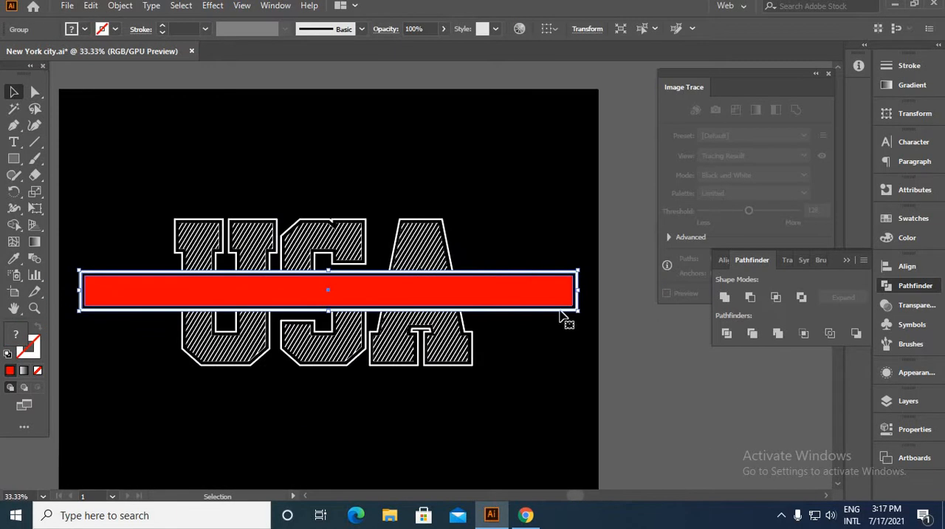
left_click(37, 174)
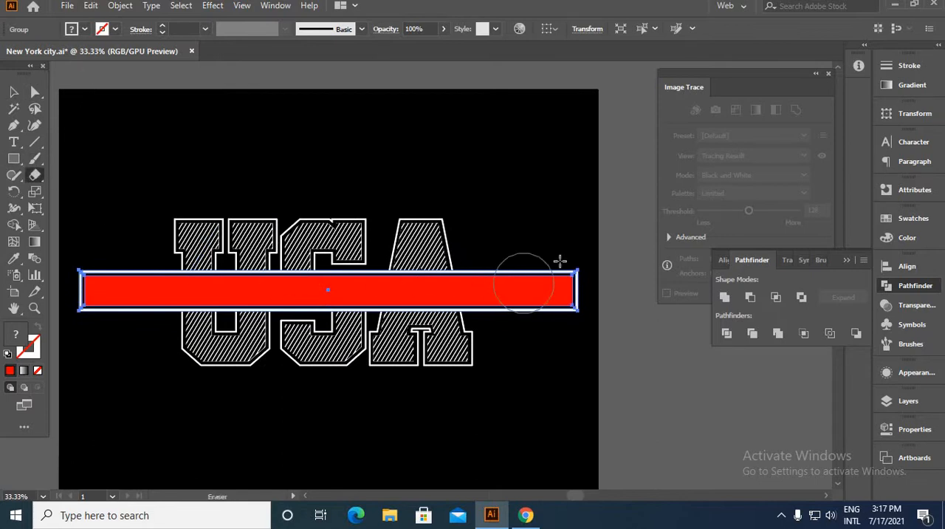
mouse_move(511, 232)
left_mouse_down()
mouse_move(611, 386)
mouse_move(632, 395)
left_mouse_up()
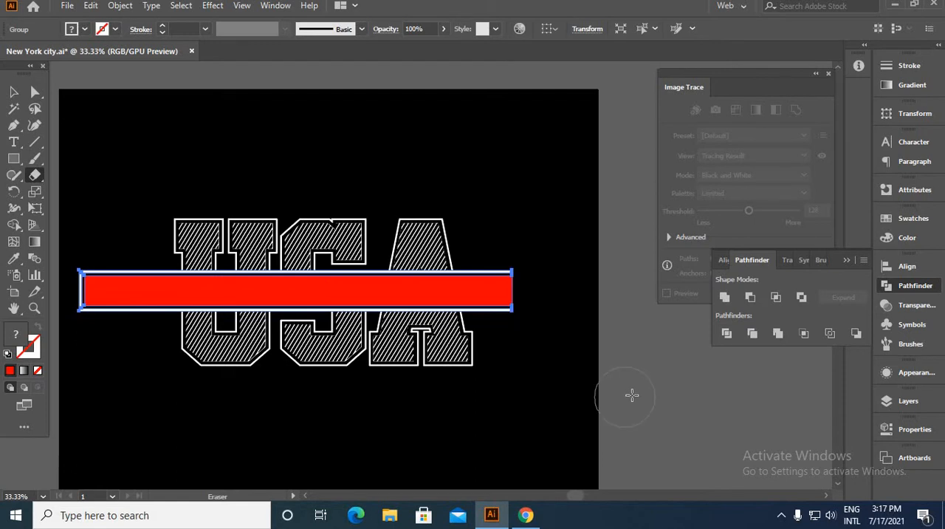
scroll(632, 395, "down", 3)
scroll(409, 300, "up", 3)
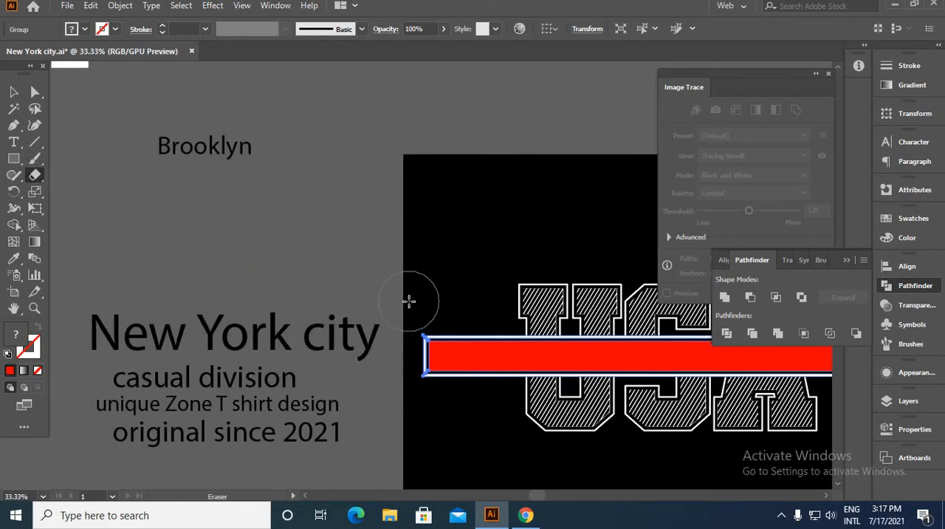
left_click_drag(417, 298, 491, 436)
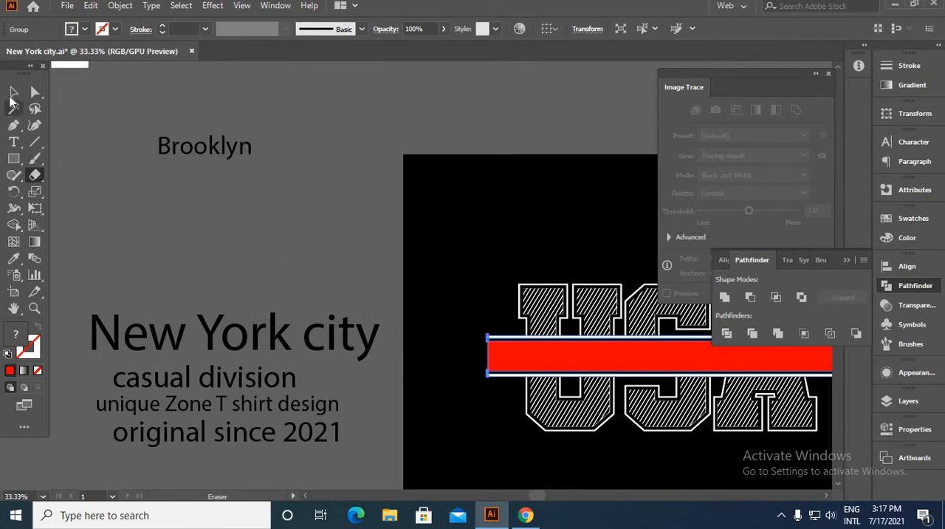
left_click(13, 93)
left_click(327, 207)
left_click_drag(386, 286, 183, 232)
scroll(510, 310, "down", 1)
scroll(563, 327, "up", 1)
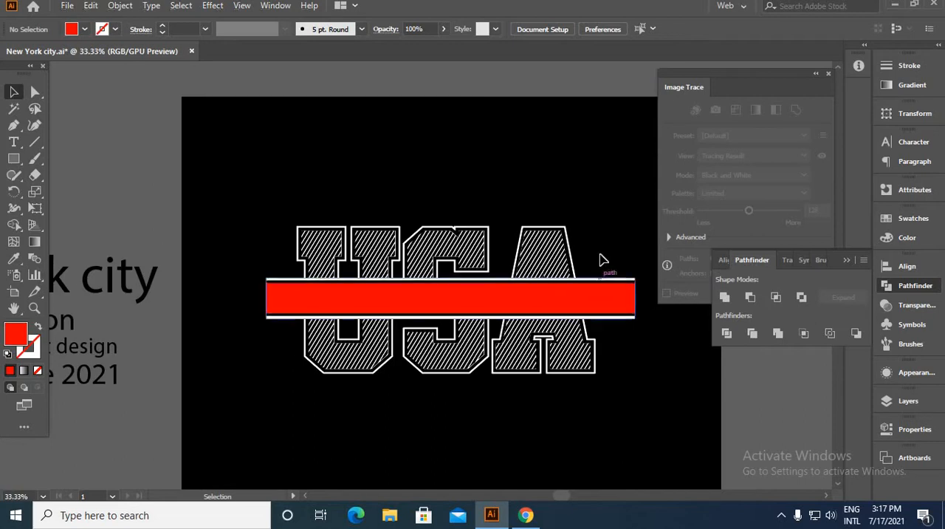
Center the bar and the USA lettering on each other horizontally and vertically, and deselect them.
left_click_drag(600, 260, 644, 338)
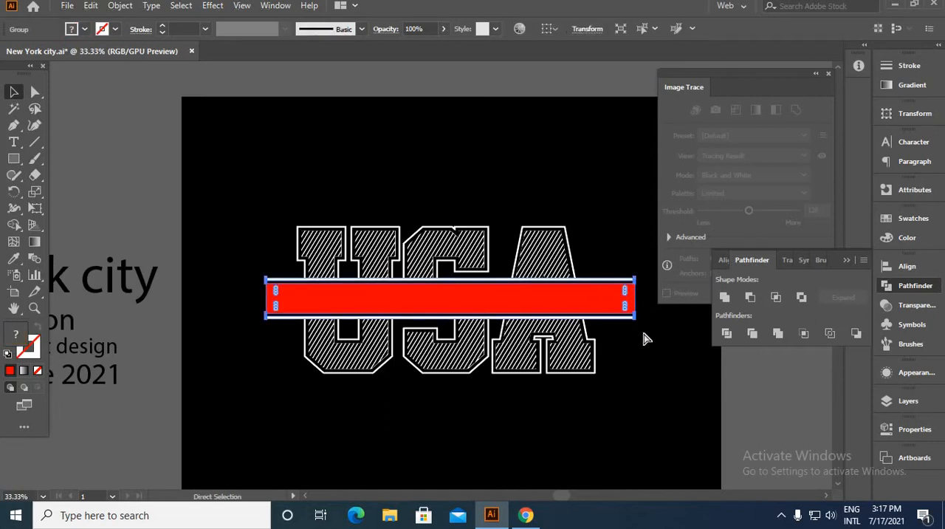
left_click(497, 410)
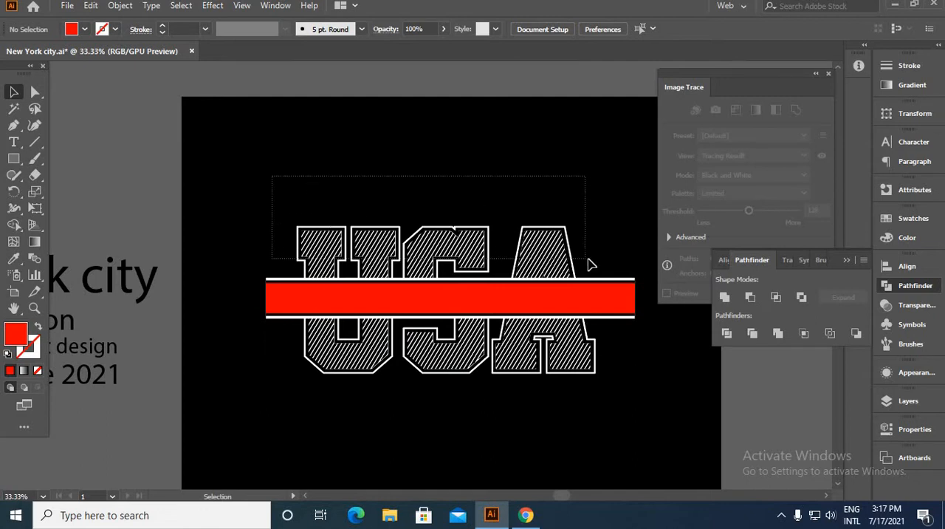
left_click_drag(588, 259, 587, 264)
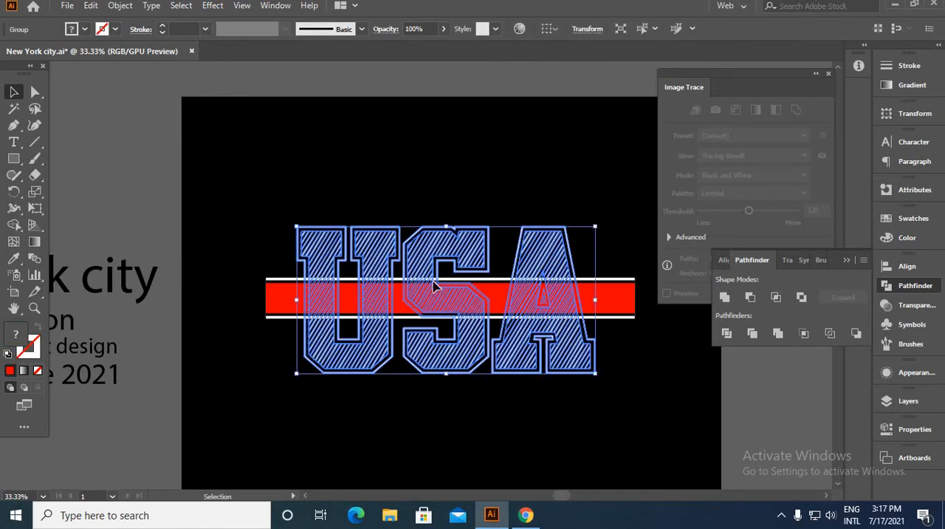
key("ctrl+bracketleft")
left_click(303, 124)
left_click_drag(618, 411, 576, 347)
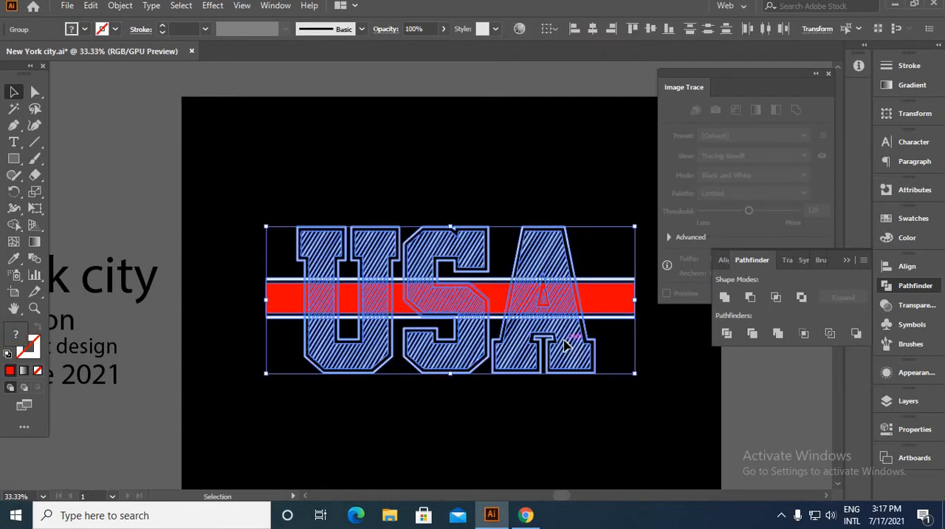
left_click(594, 28)
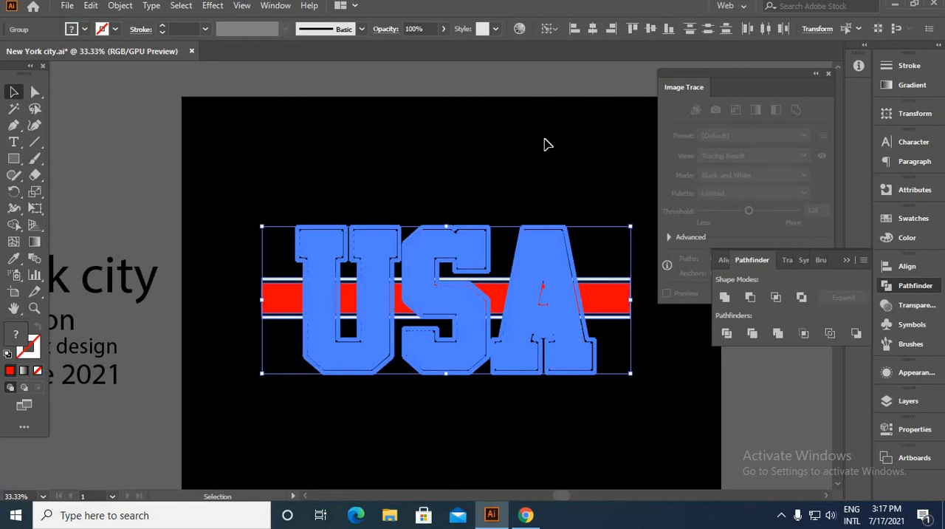
left_click(555, 219)
left_click(586, 309)
left_click(546, 126)
Move the New York city text onto the red bar and bring it to the front.
scroll(542, 150, "down", 3)
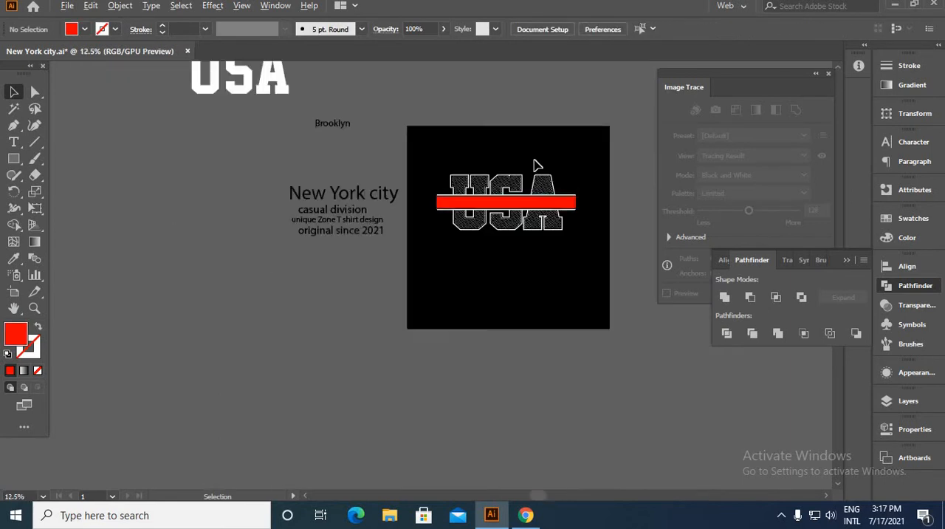
scroll(512, 204, "up", 2)
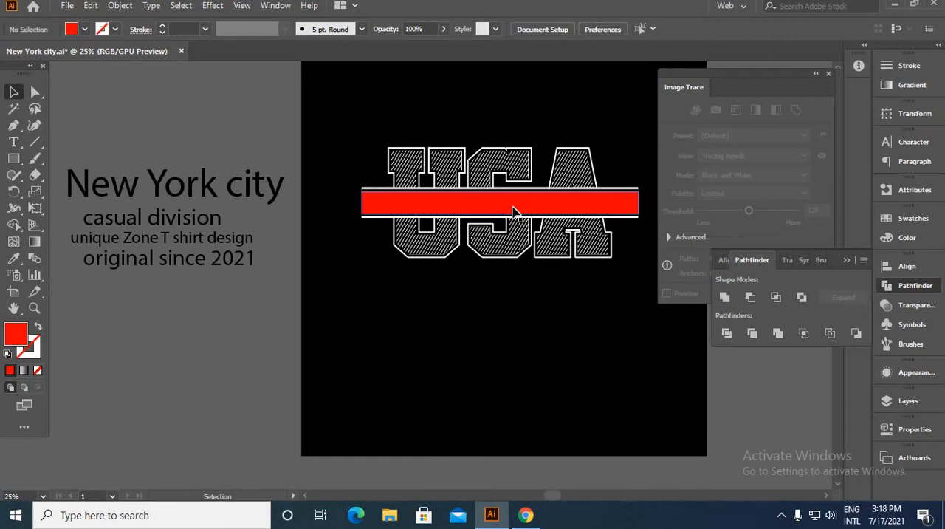
scroll(542, 205, "up", 4)
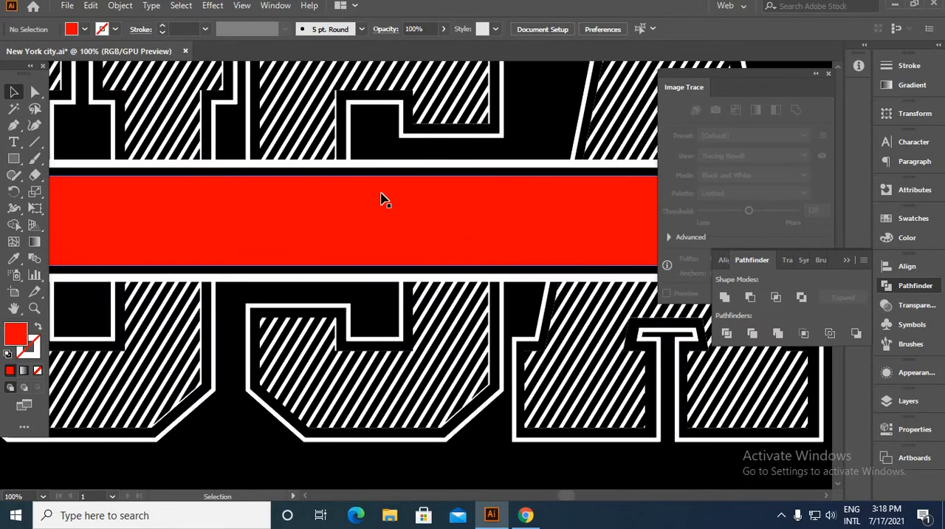
scroll(384, 200, "down", 2)
scroll(384, 210, "down", 1)
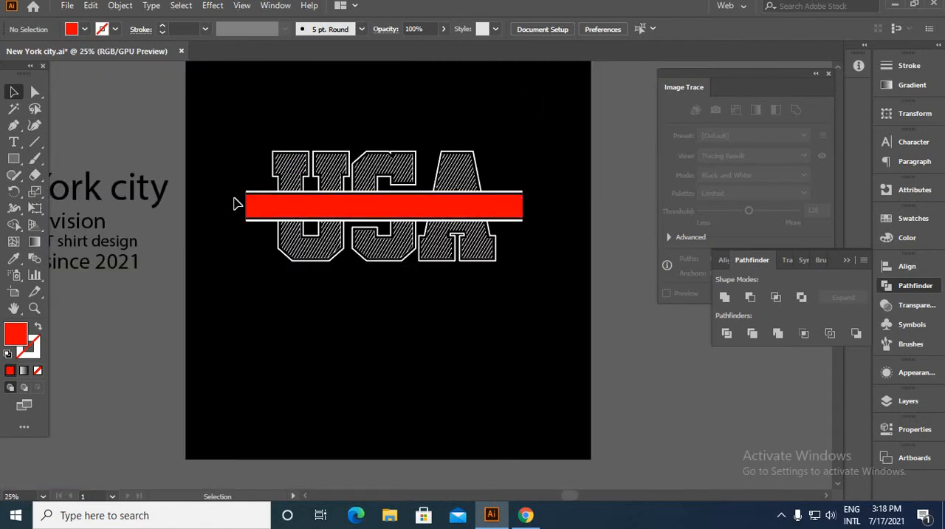
left_click_drag(147, 198, 462, 220)
right_click(462, 220)
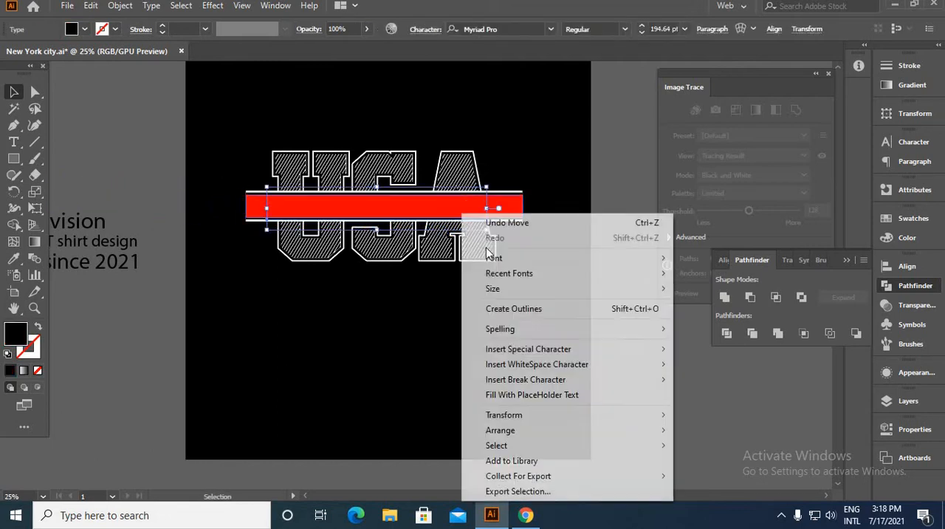
mouse_move(636, 435)
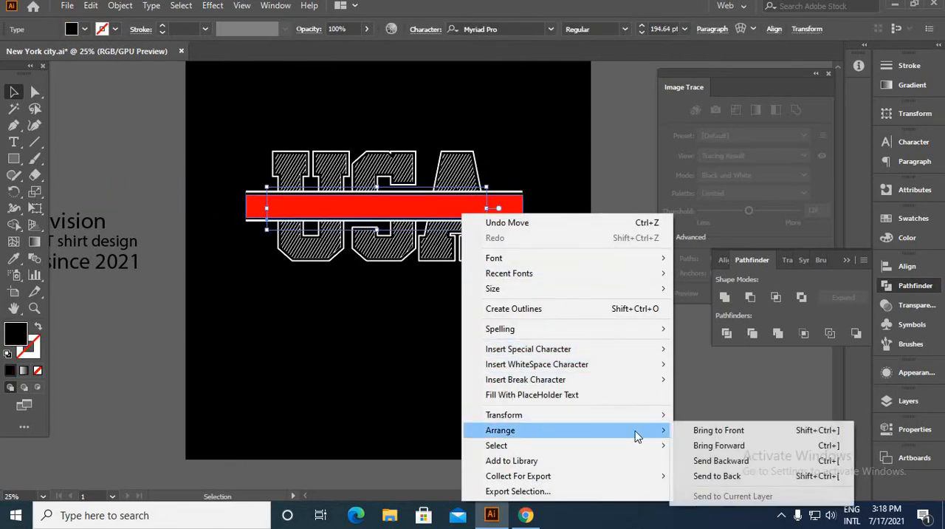
left_click(712, 430)
left_click_drag(435, 270, 526, 398)
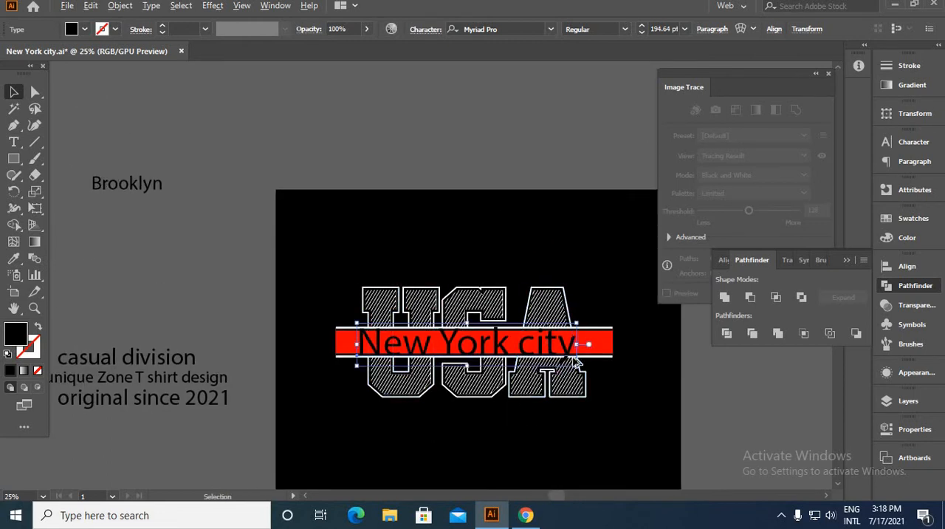
Scale the New York city text down to about 128 pt, center it on the red bar and deselect it.
scroll(587, 371, "up", 1)
left_click_drag(585, 372, 501, 361)
left_click_drag(438, 333, 447, 333)
left_click(438, 177)
Change the font of the New York city text on the red bar to Evogria.
scroll(439, 177, "down", 3)
scroll(439, 213, "up", 2)
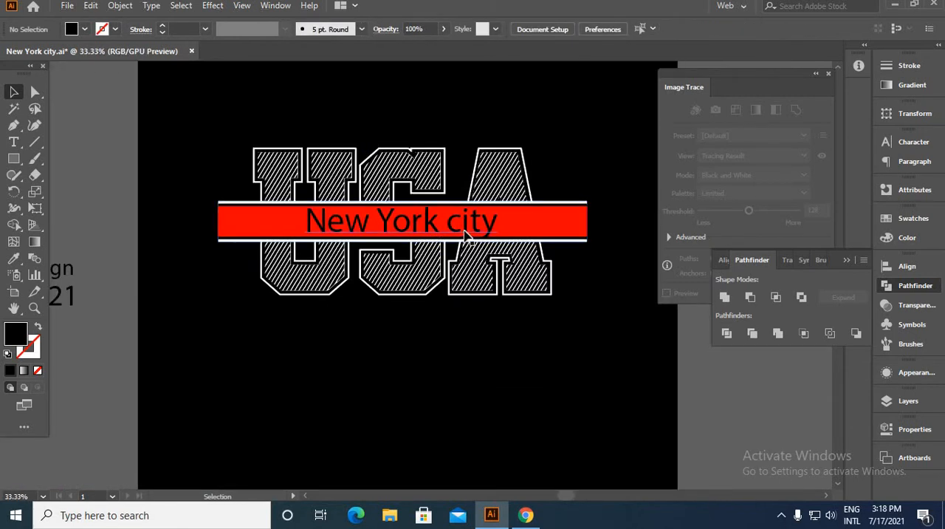
scroll(421, 247, "right", 4)
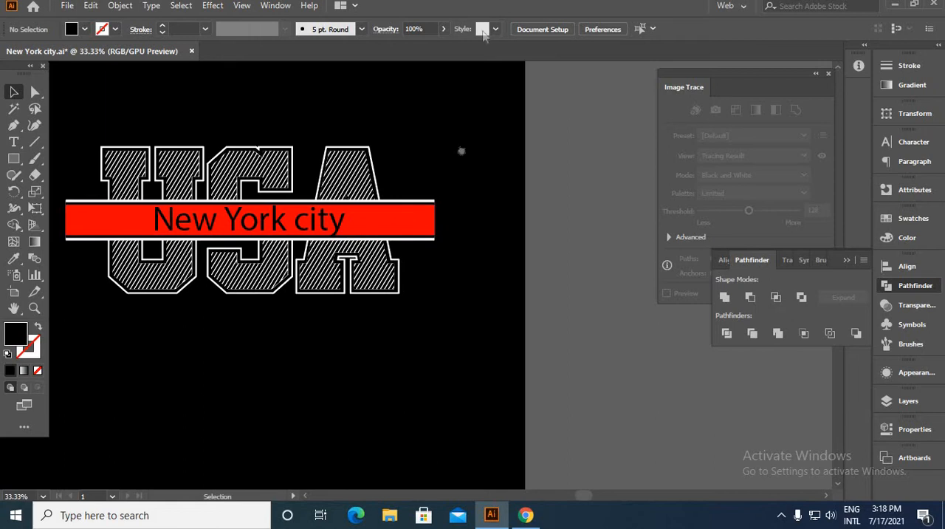
left_click_drag(500, 115, 416, 116)
left_click(246, 237)
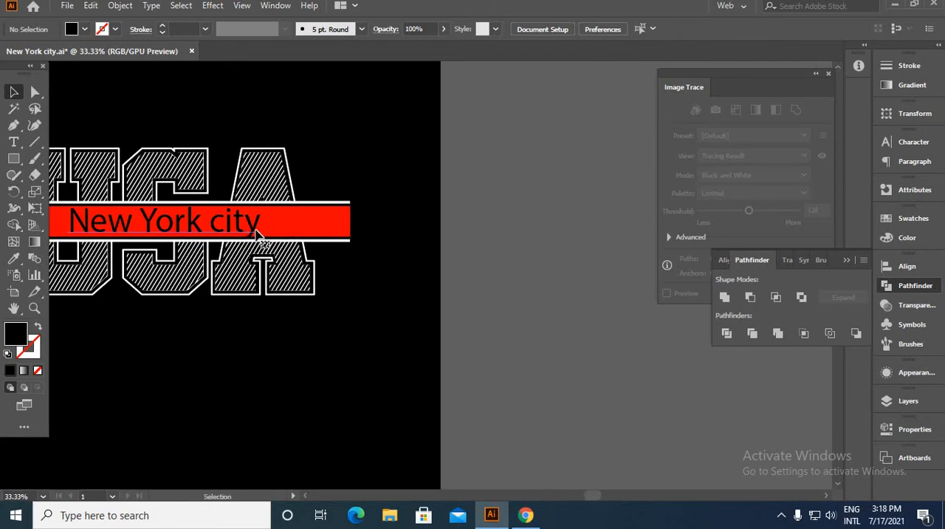
left_click(551, 29)
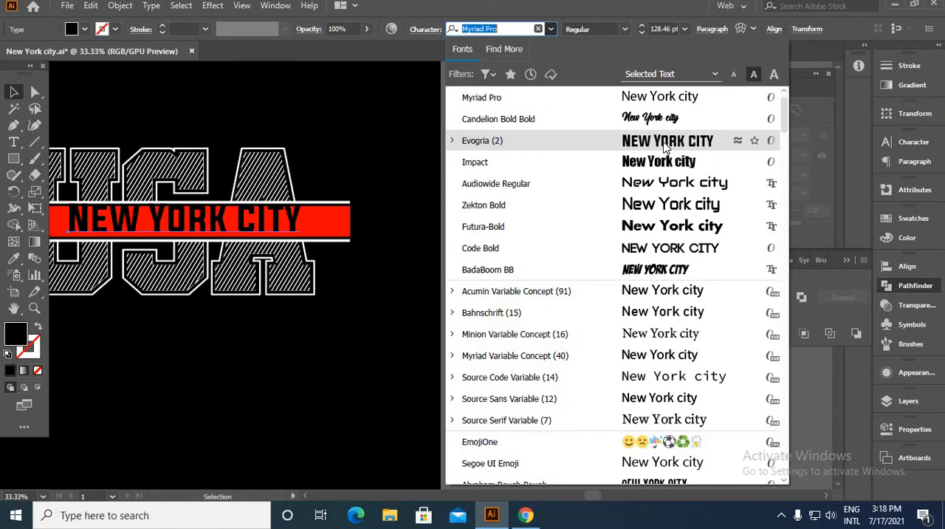
left_click(663, 148)
Scale the New York city text down to about 70 pt and place it near the middle of the red bar.
key("ctrl+equal")
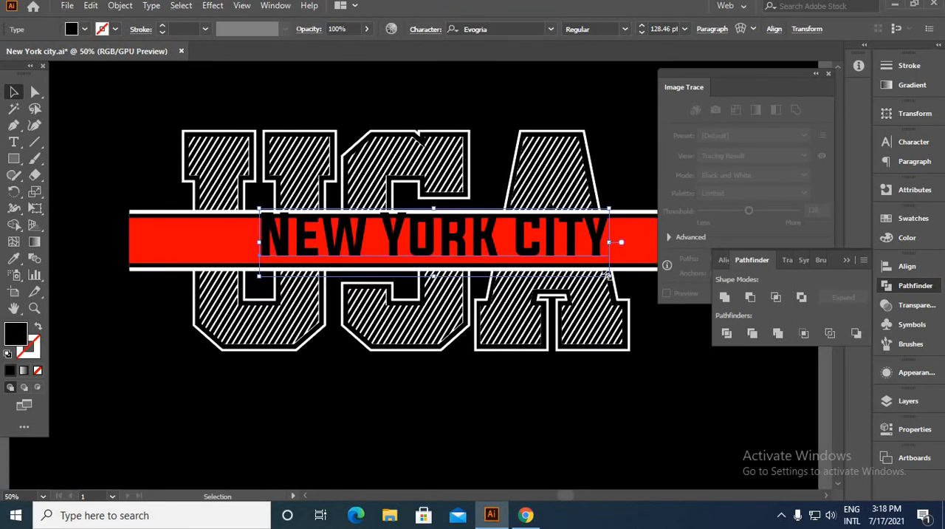
left_click_drag(608, 275, 530, 260)
left_click_drag(453, 243, 437, 244)
scroll(432, 244, "down", 1)
scroll(383, 240, "up", 1)
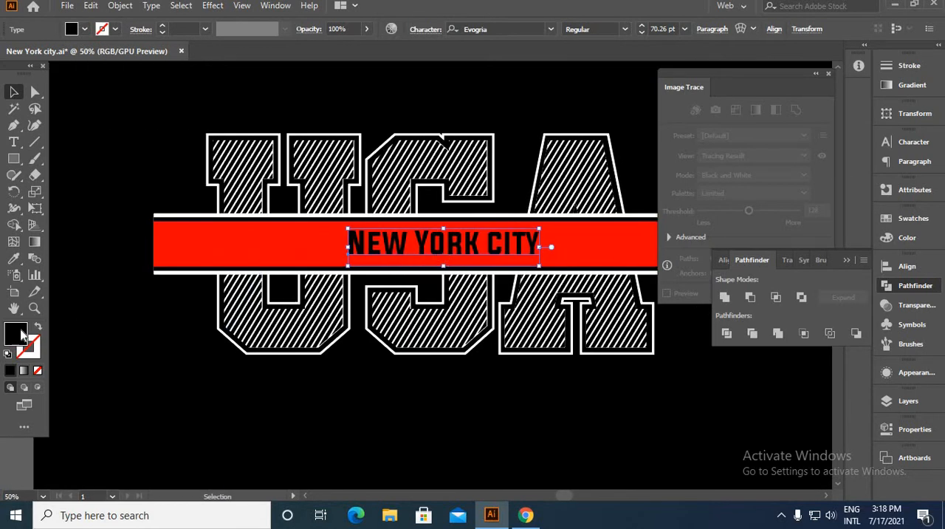
Fill the New York city text on the red bar with white, FFFFFF.
double_click(16, 333)
left_click_drag(542, 258, 513, 222)
left_click_drag(547, 255, 519, 237)
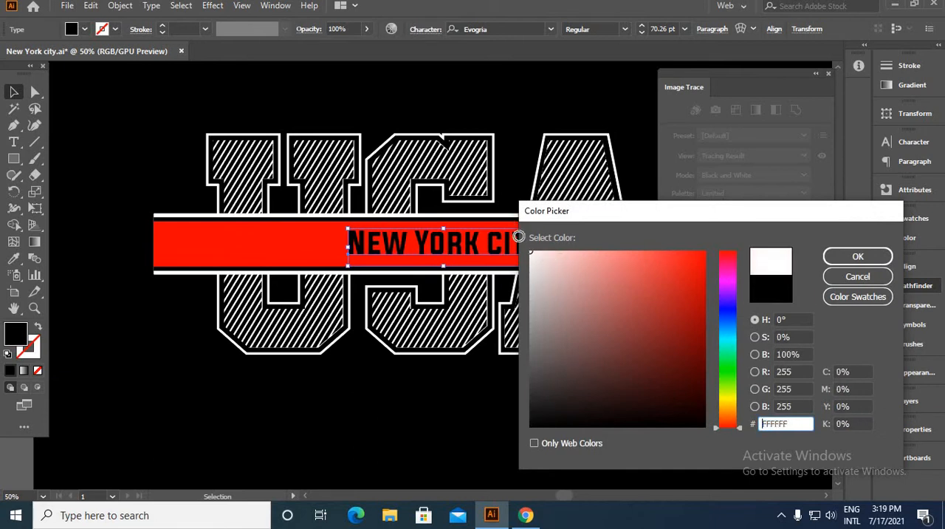
left_click(856, 257)
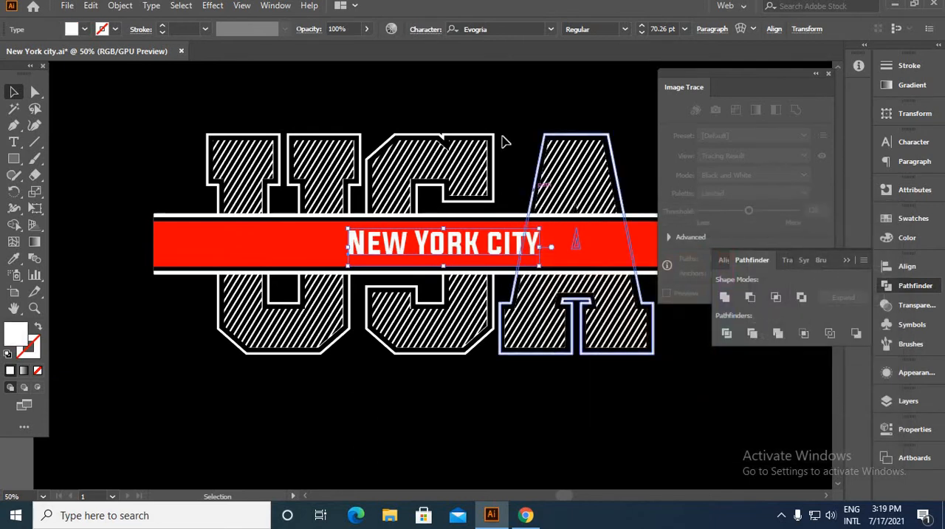
left_click(421, 243)
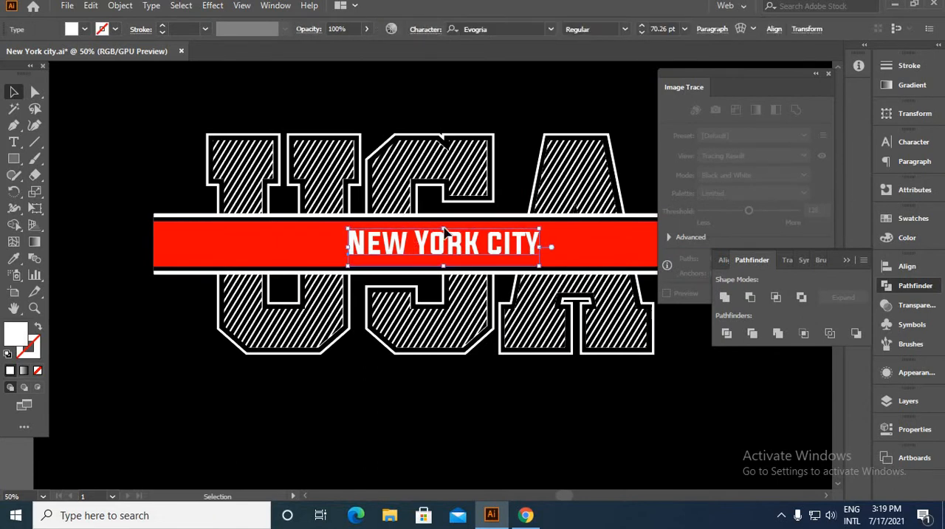
Set the tracking of the New York city text on the bar to 401 and deselect it.
key("ctrl+a")
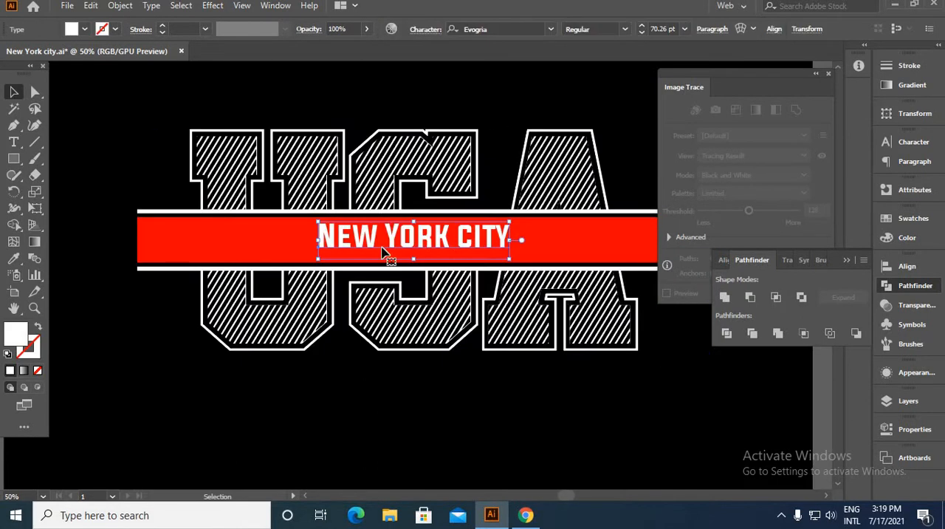
scroll(470, 248, "up", 4)
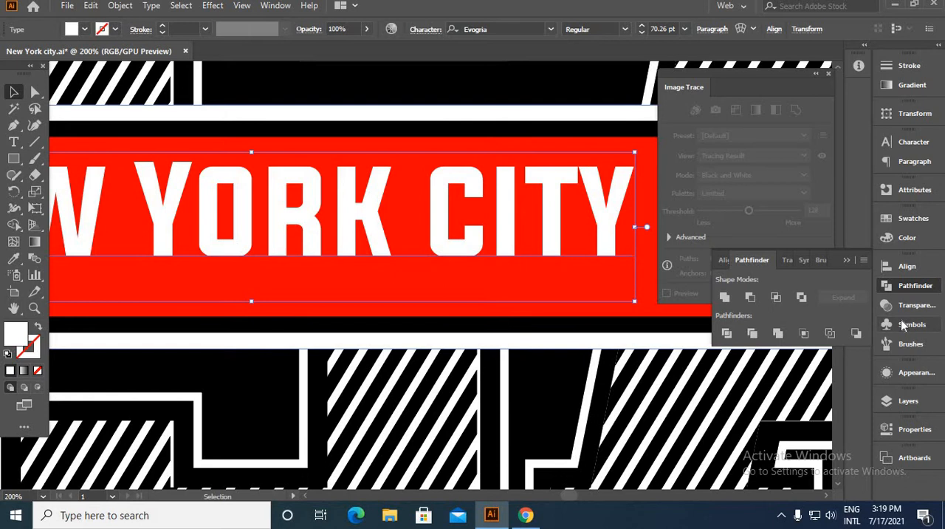
left_click(914, 141)
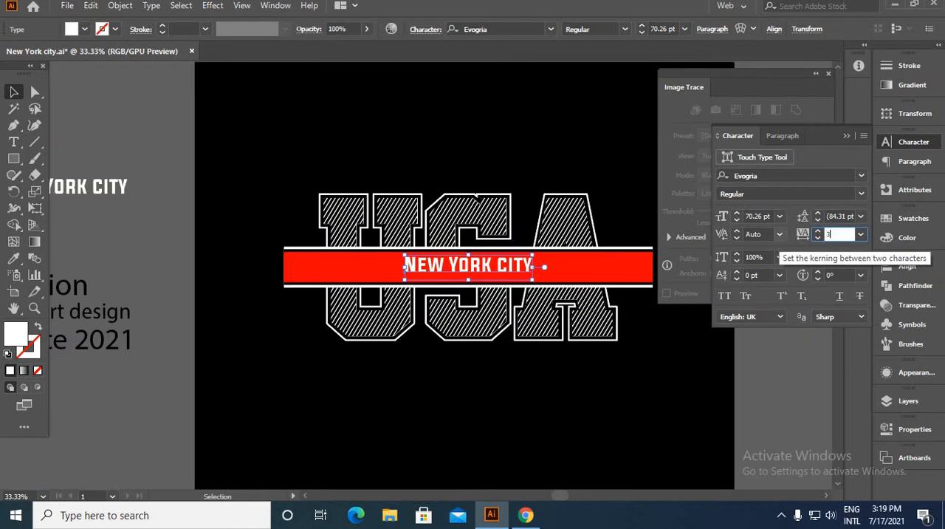
type("00")
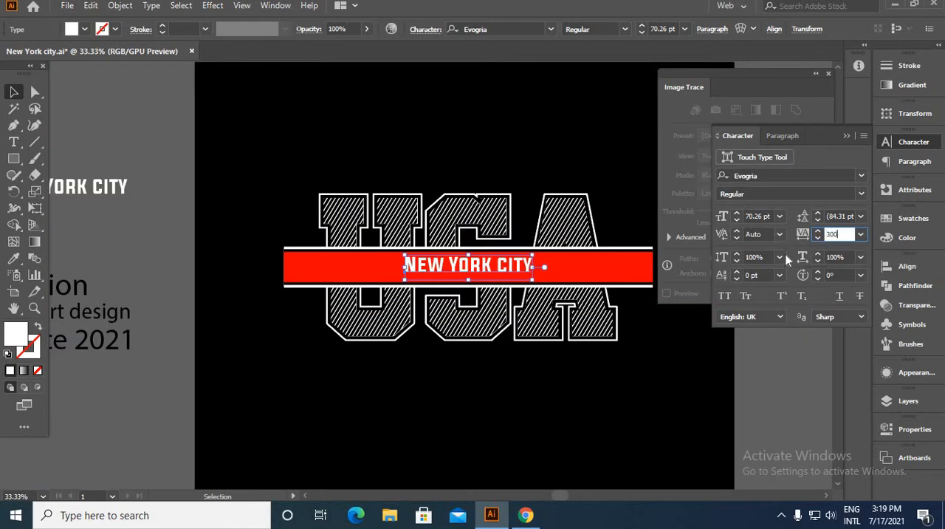
key("Up")
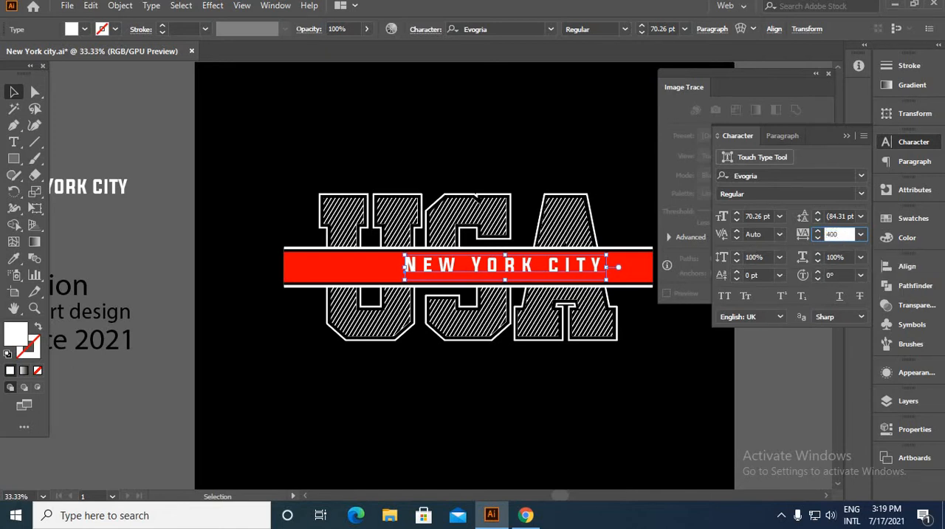
key("Up")
left_click(510, 167)
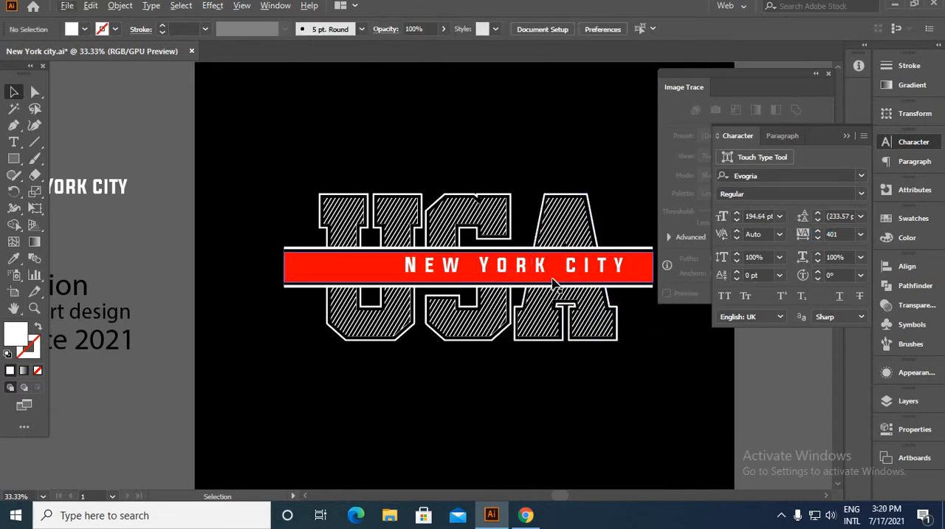
Move the widely spaced New York city text slightly left on the red bar and convert it to outlines.
left_click_drag(552, 283, 525, 287)
right_click(507, 273)
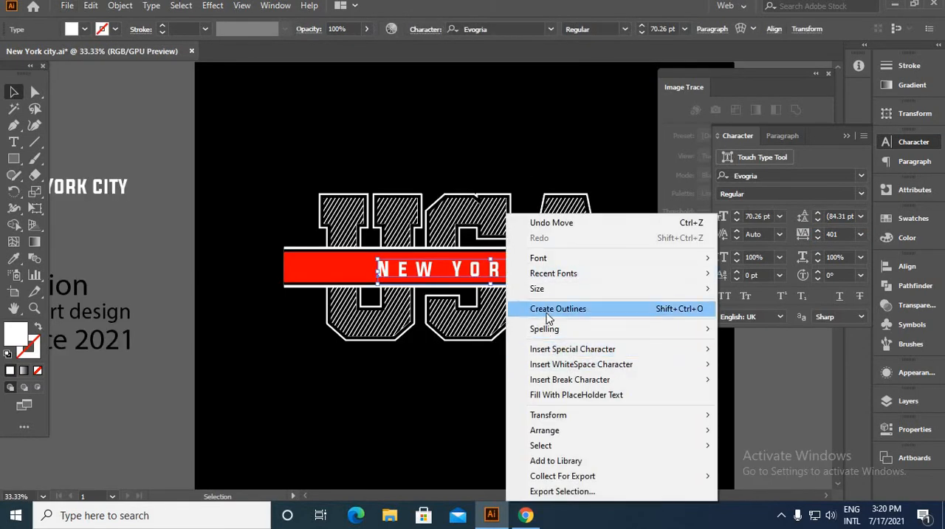
left_click(548, 316)
Center the outlined New York city lettering on the red bar vertically and horizontally, and deselect both.
scroll(494, 277, "up", 1)
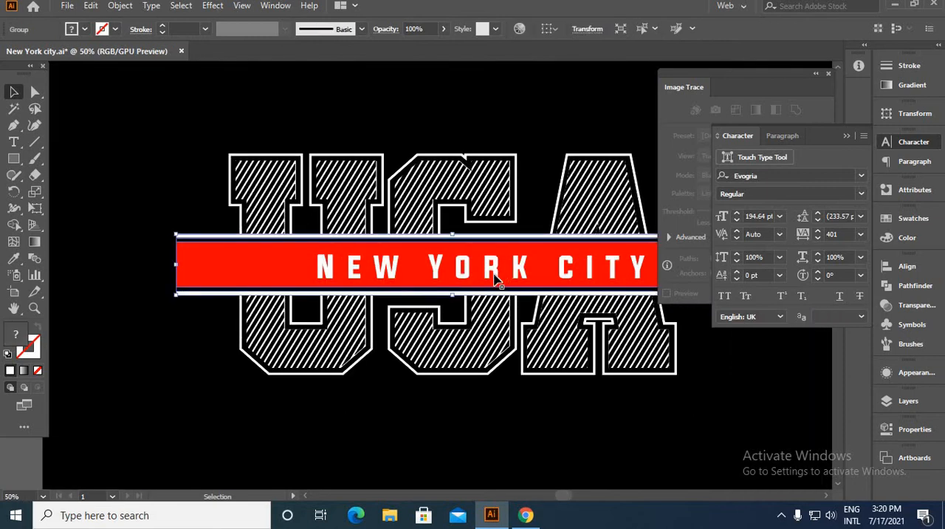
left_click(496, 273)
left_click(273, 270, "shift")
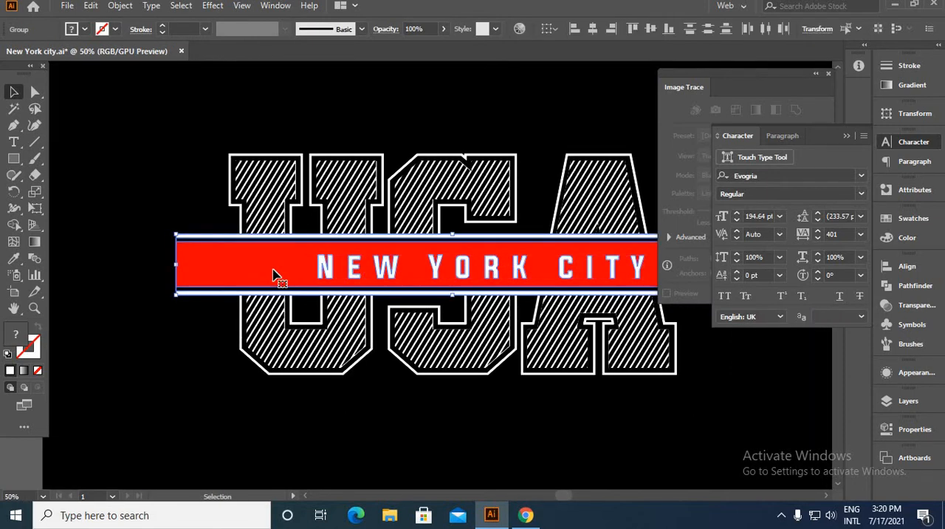
left_click(651, 31)
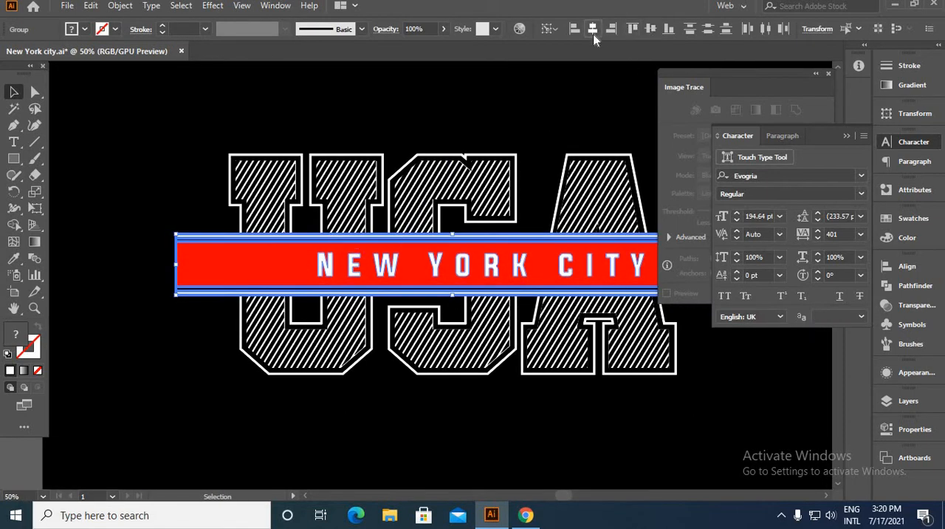
left_click(593, 30)
left_click(428, 145)
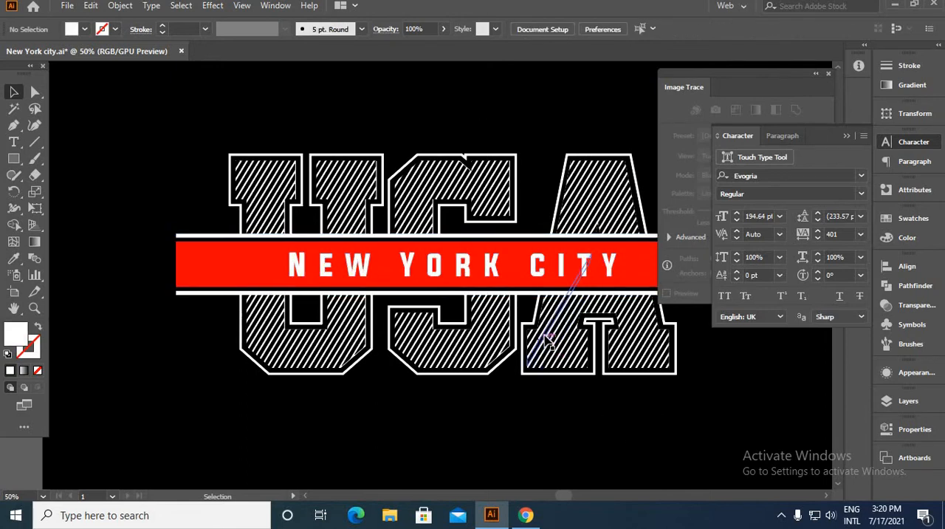
Draw a tall, narrow white rectangle on the empty canvas to the right of the artboard.
scroll(544, 334, "down", 2)
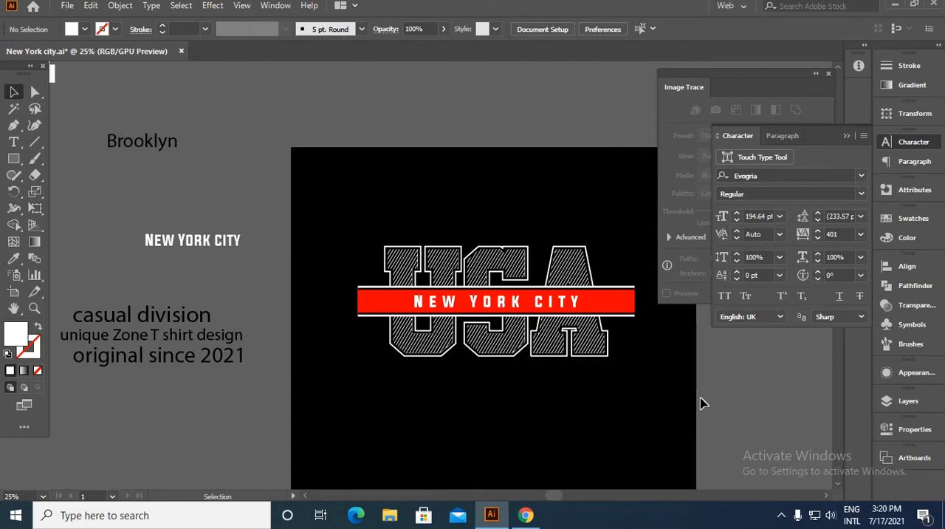
left_click_drag(701, 403, 371, 319)
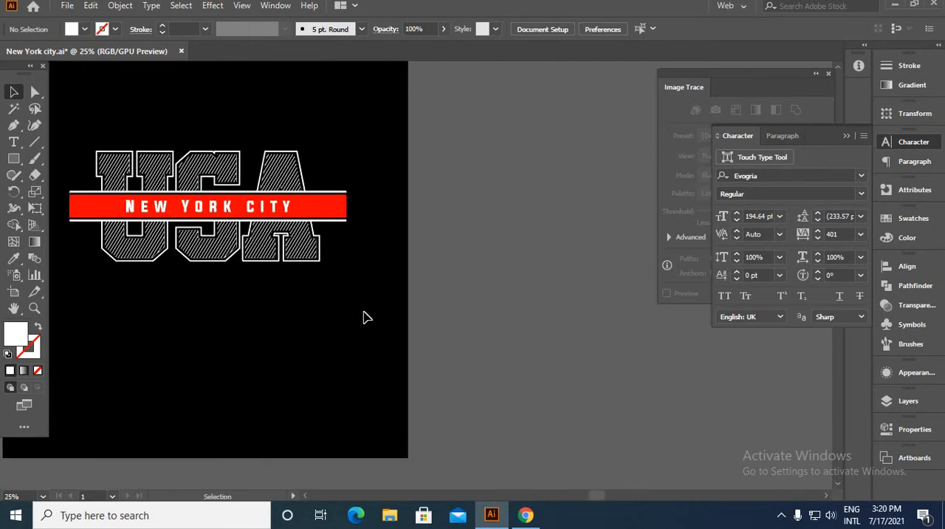
key("m")
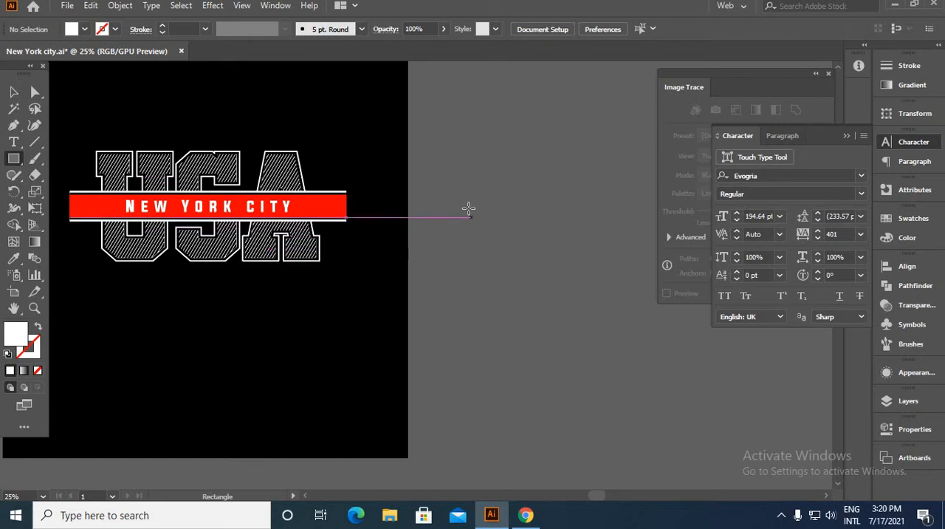
left_click_drag(468, 209, 480, 305)
left_click(15, 93)
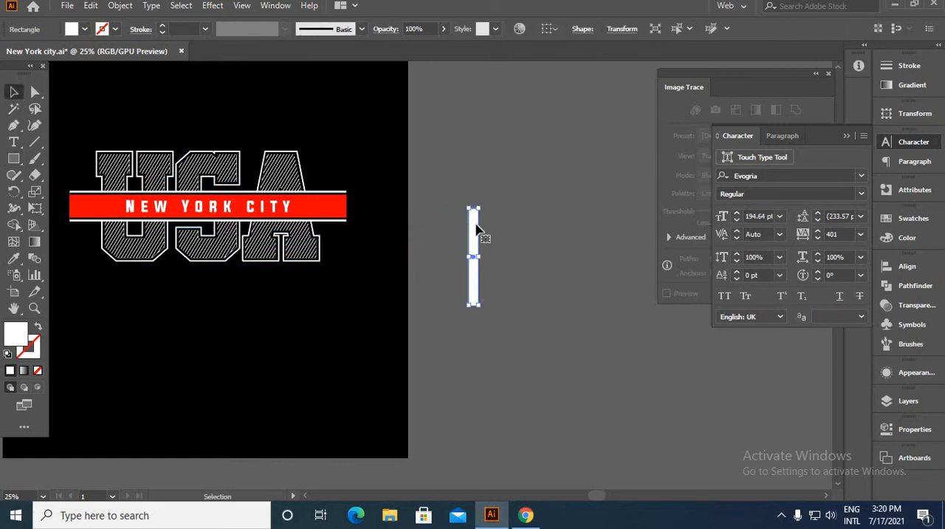
Rotate the narrow white rectangle clockwise so it leans diagonally to the right.
scroll(476, 211, "up", 4)
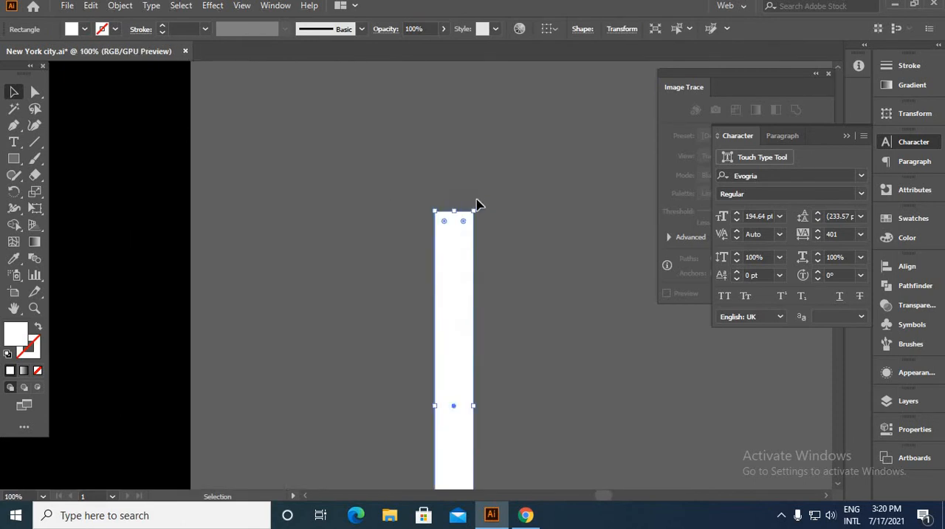
left_click_drag(495, 234, 526, 311)
scroll(458, 266, "down", 4)
scroll(534, 291, "up", 4)
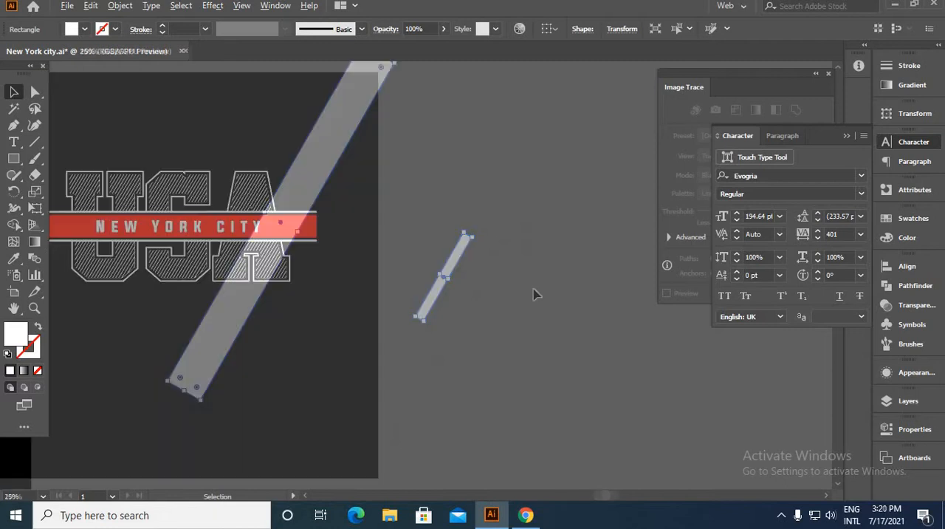
Duplicate the slanted rectangle a short distance to the right, repeat the copy into a long row of stripes, and deselect.
left_click_drag(279, 284, 333, 286)
scroll(334, 286, "down", 4)
key("a")
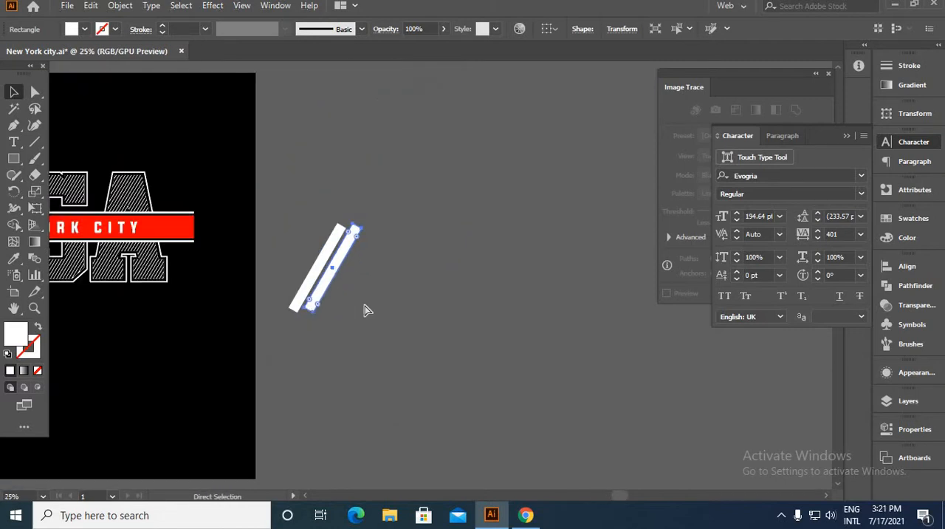
key("ctrl+d")
key("ctrl+d")
key("ctrl+d")
key("ctrl+d")
key("ctrl+d")
key("ctrl+d")
key("ctrl+d")
key("ctrl+d")
key("ctrl+d")
key("ctrl+d")
key("ctrl+d")
key("ctrl+d")
key("ctrl+d")
key("ctrl+d")
key("ctrl+d")
key("ctrl+d")
key("ctrl+d")
key("ctrl+d")
key("ctrl+d")
key("ctrl+d")
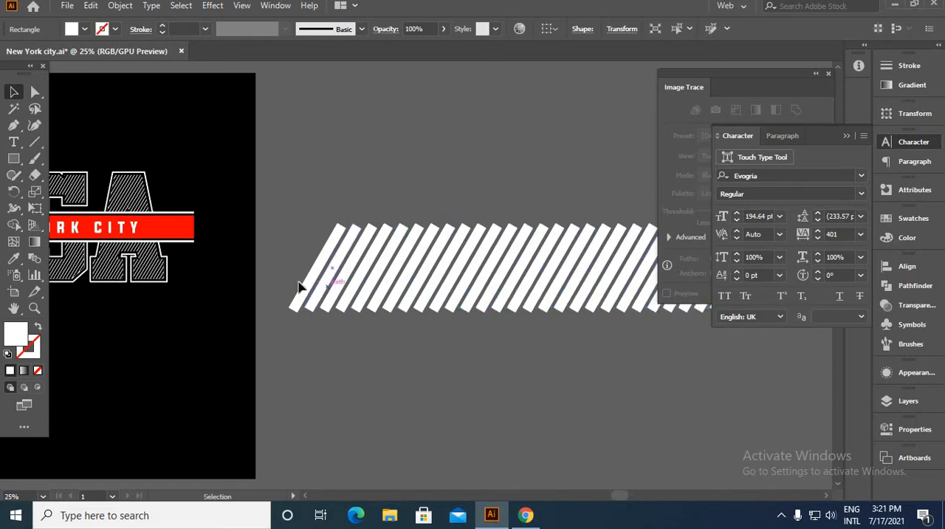
scroll(299, 287, "down", 2)
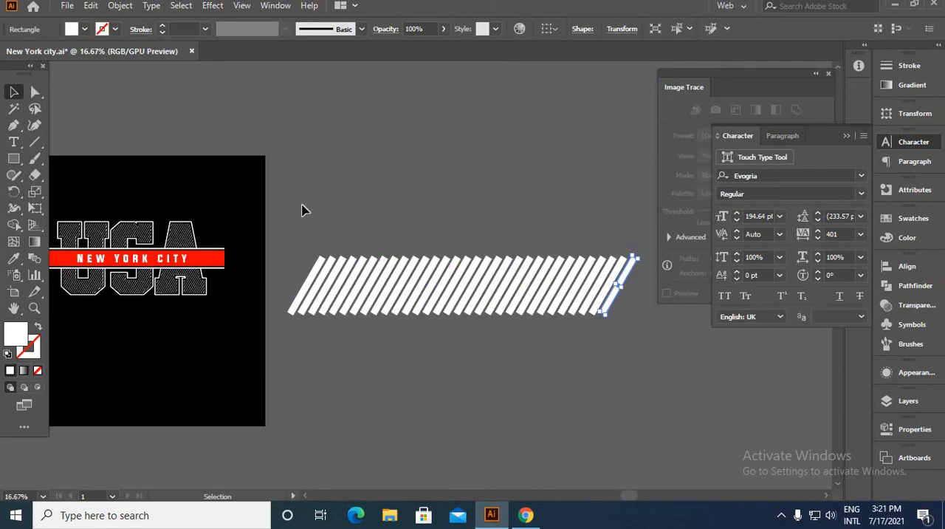
left_click(606, 346)
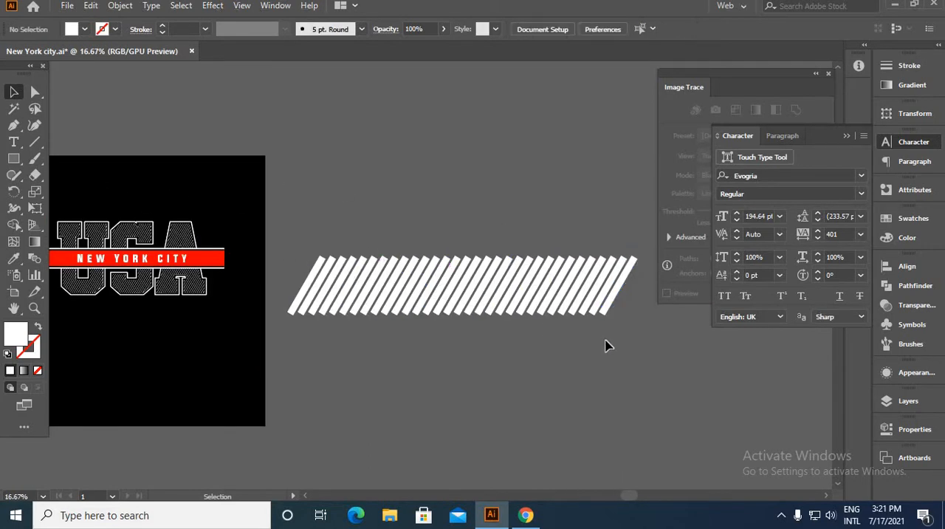
Erase the lower ends and the upper part of all slanted stripes, leaving a thin horizontal striped band without stray fragments.
left_click_drag(576, 355, 269, 208)
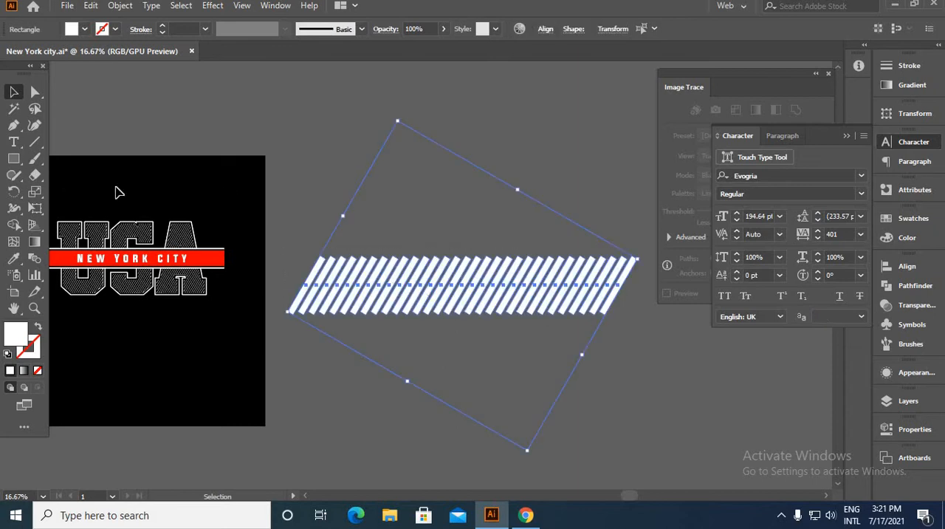
left_click(35, 177)
left_click_drag(279, 304, 697, 372)
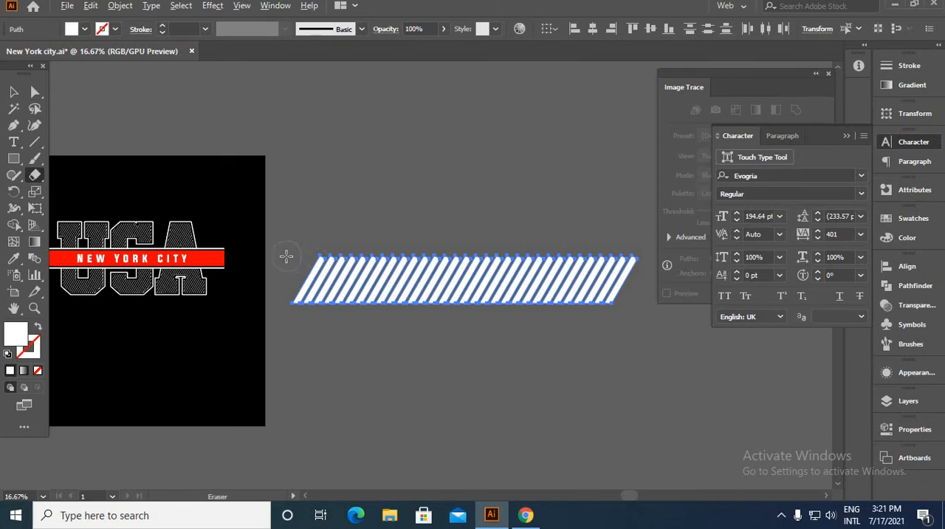
left_click_drag(285, 263, 654, 292)
mouse_move(295, 243)
left_mouse_down()
mouse_move(456, 262)
mouse_move(624, 262)
left_mouse_up()
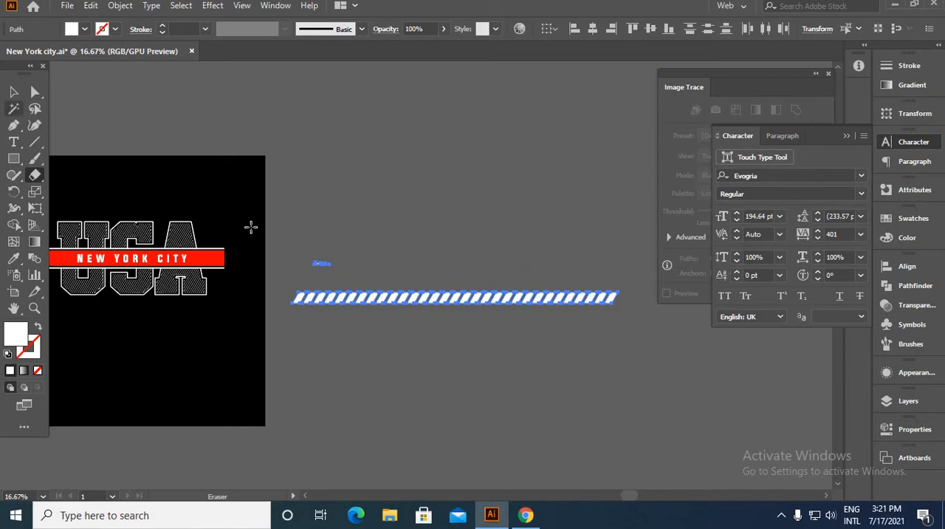
left_click_drag(294, 254, 350, 265)
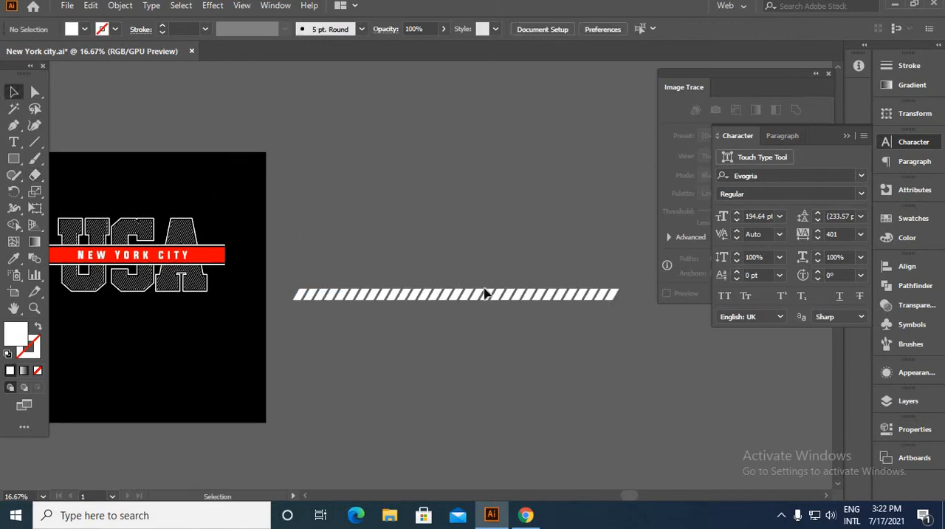
Delete the right half of the stripes from the thin striped band.
left_click_drag(626, 349, 638, 361)
key("Delete")
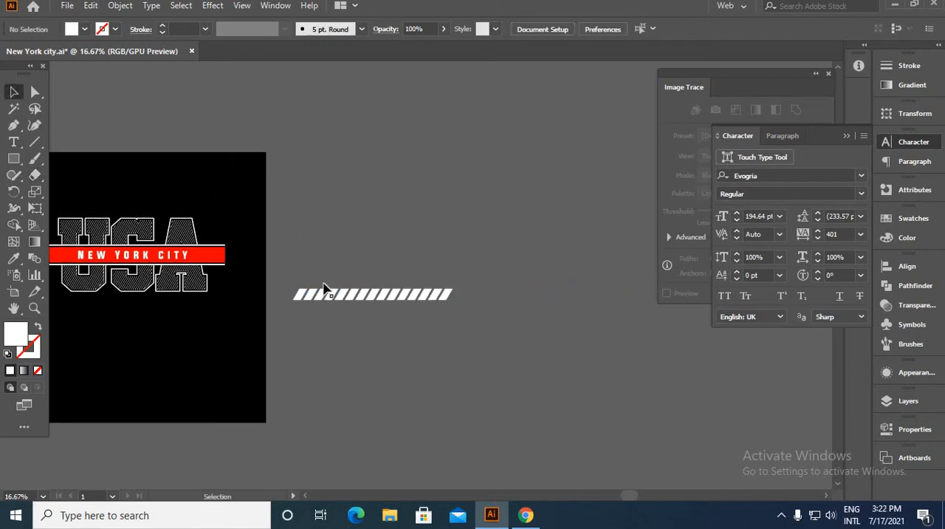
Group the slanted stripes and place the band below the U of the USA lettering, scaled down to about a third of its size.
key("ctrl+a")
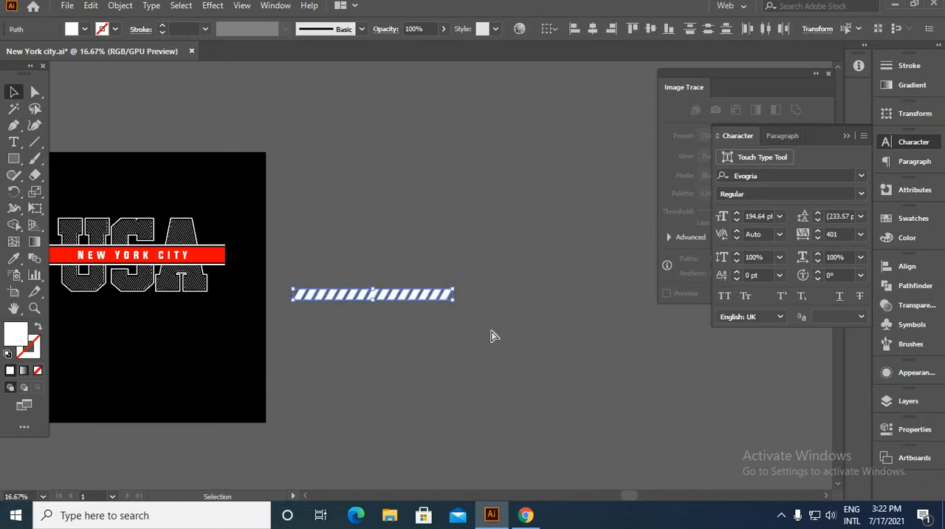
key("ctrl+g")
scroll(476, 334, "down", 1)
left_click_drag(485, 329, 608, 343)
left_click_drag(472, 320, 229, 332)
scroll(229, 333, "up", 5)
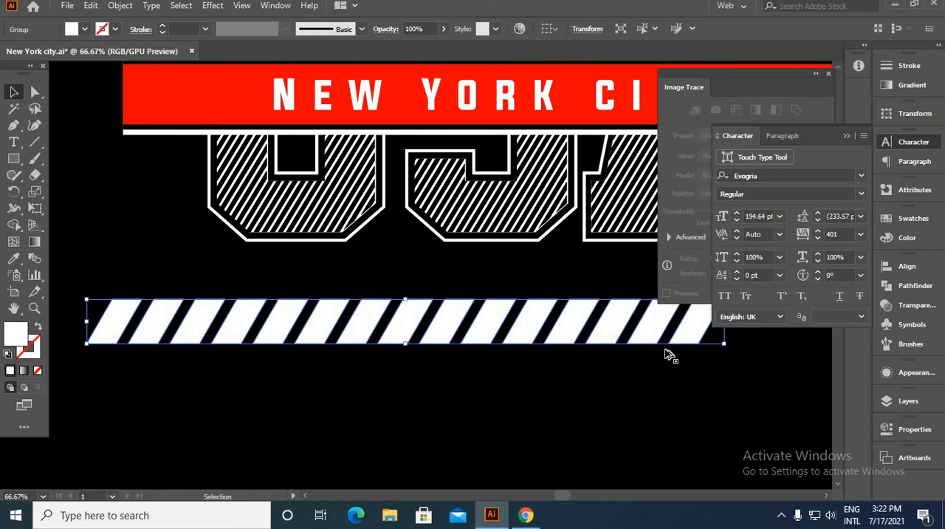
scroll(665, 351, "down", 3)
left_click_drag(690, 350, 626, 370)
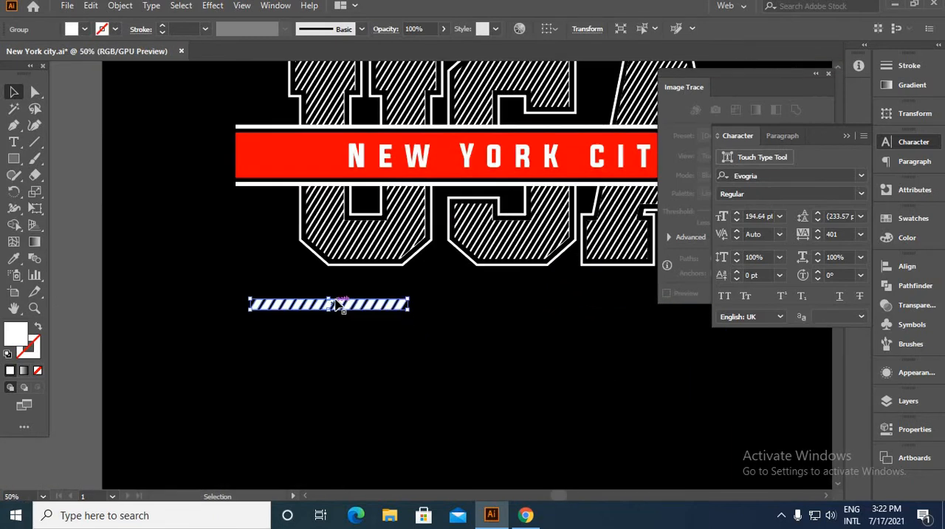
Reflect a copy of the striped band across the vertical axis and place it below the A of the USA lettering.
right_click(336, 299)
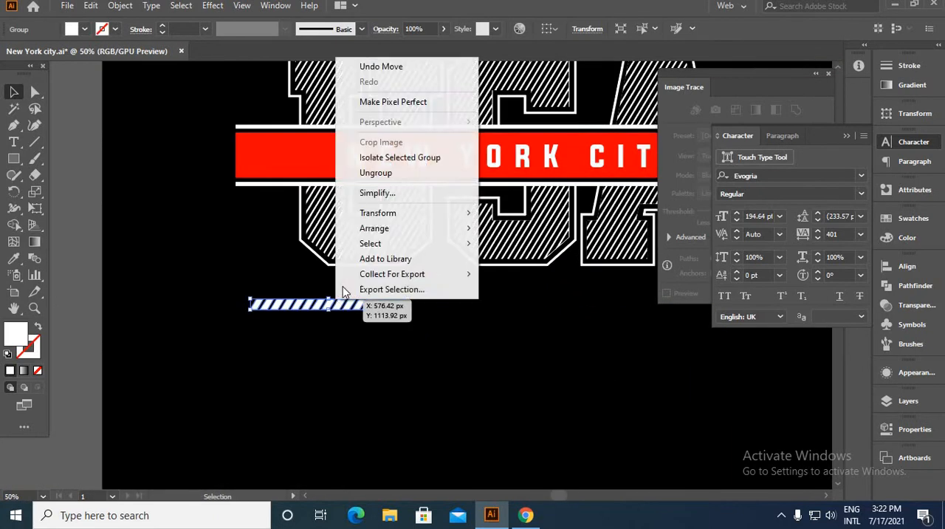
mouse_move(381, 216)
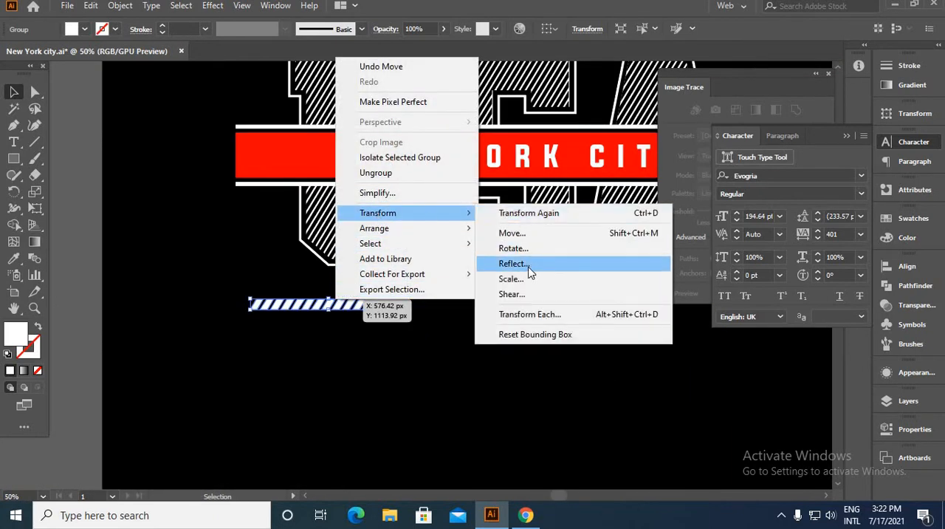
left_click(515, 268)
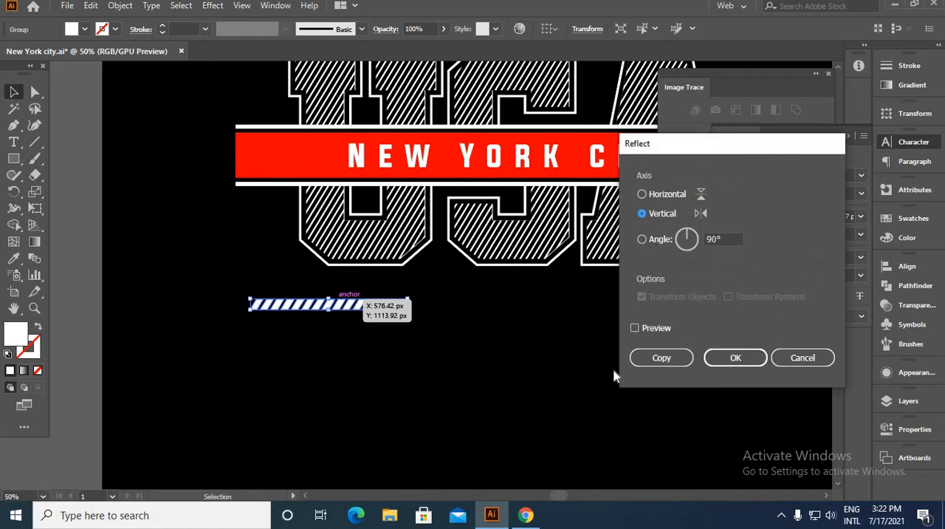
left_click(654, 358)
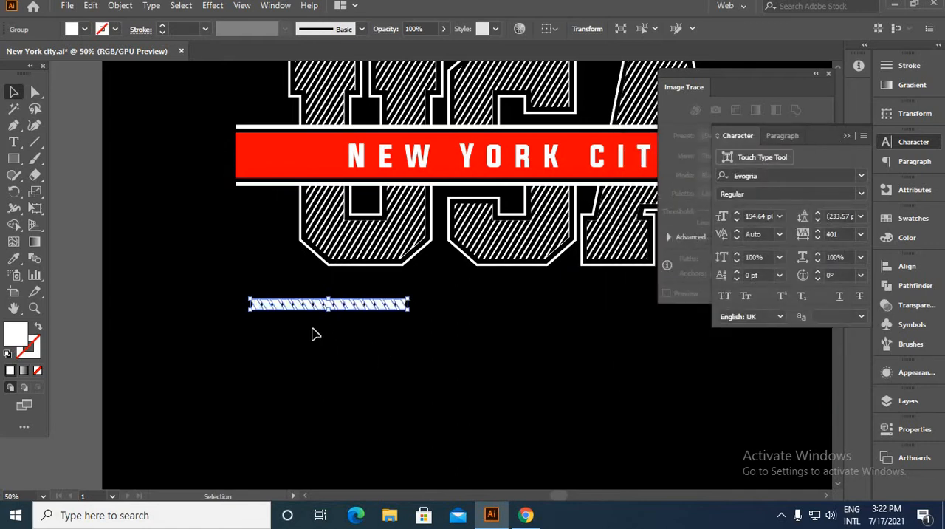
scroll(312, 334, "down", 2)
left_click_drag(316, 320, 485, 338)
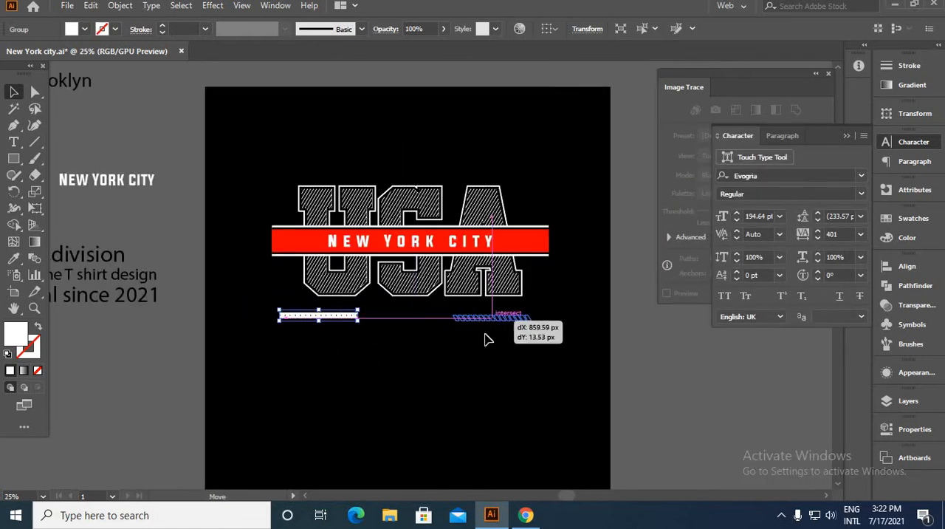
left_click(441, 337)
scroll(452, 333, "up", 2)
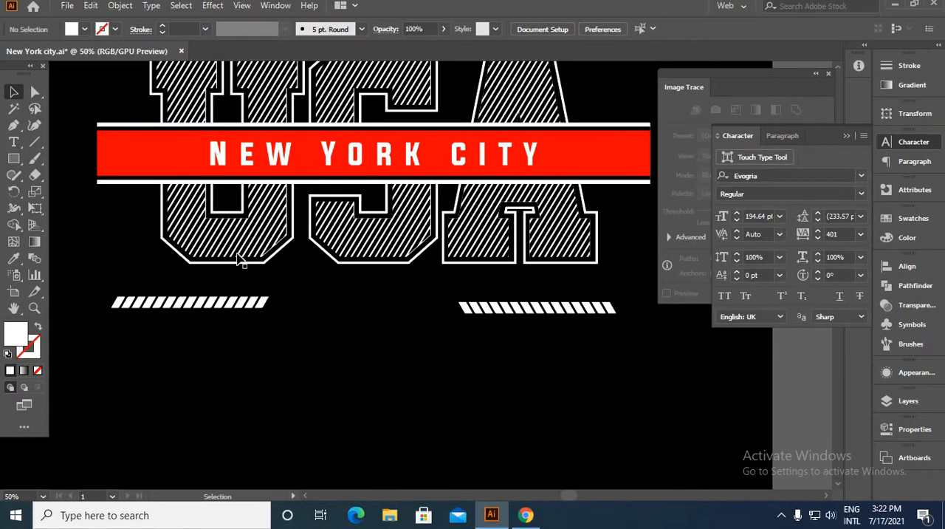
Align the striped band under the U with the left edge of the red bar.
left_click(130, 179)
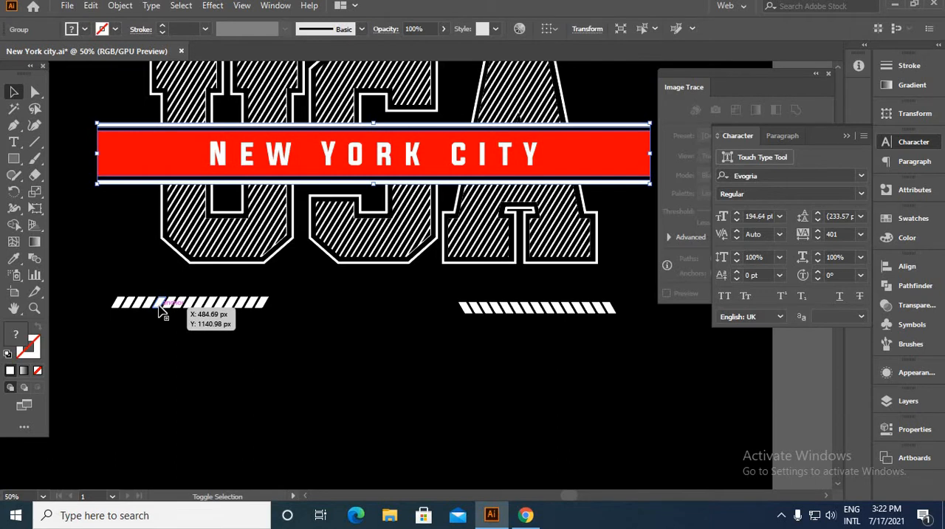
left_click(158, 305, "shift")
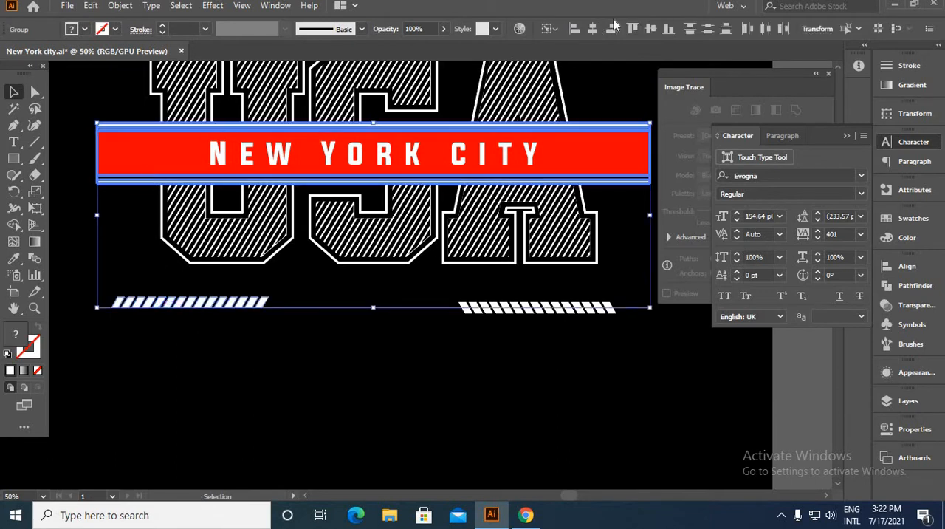
left_click(574, 28)
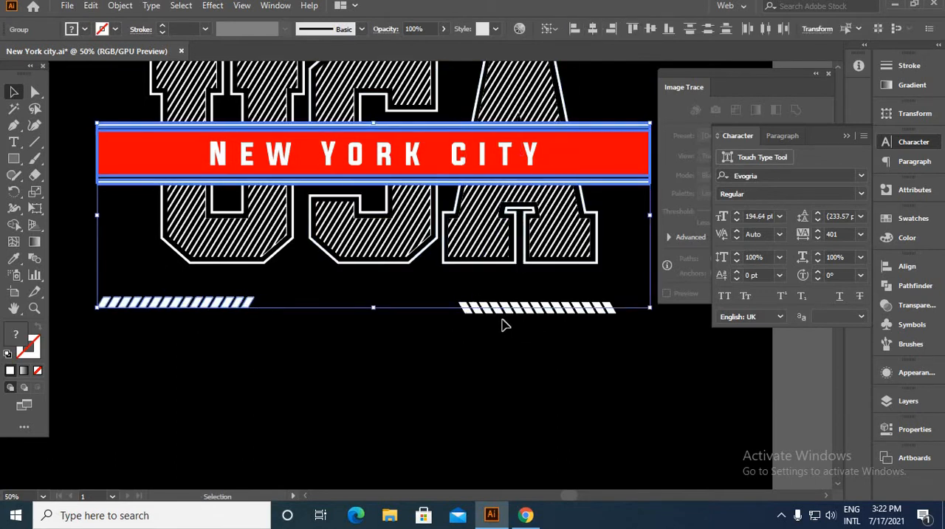
left_click(503, 322)
Align the mirrored striped band under the A with the right edge of the red bar.
left_click(519, 308)
left_click(610, 178)
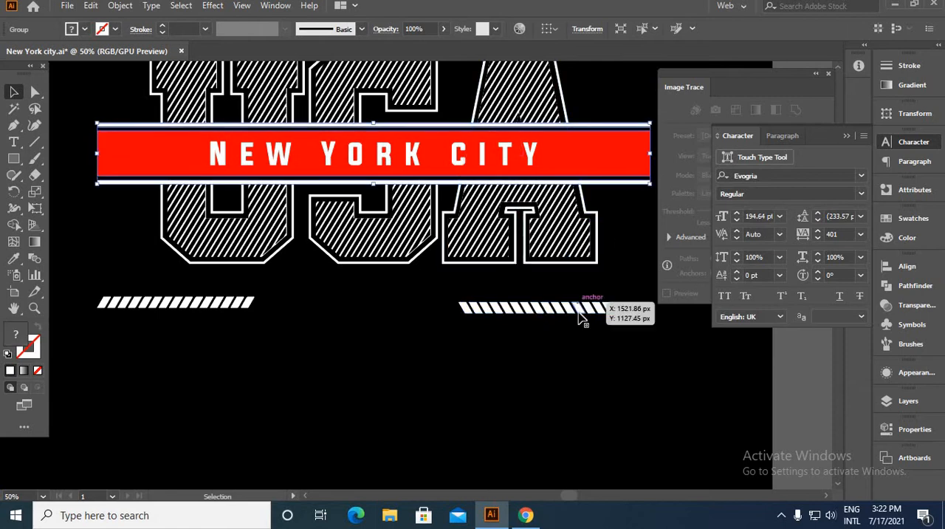
left_click(585, 308, "shift")
left_click(613, 173)
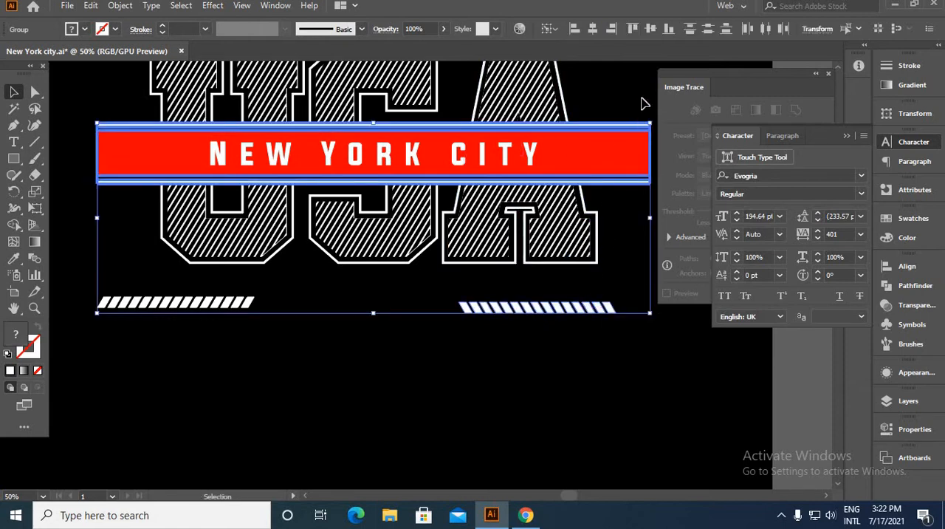
left_click(611, 29)
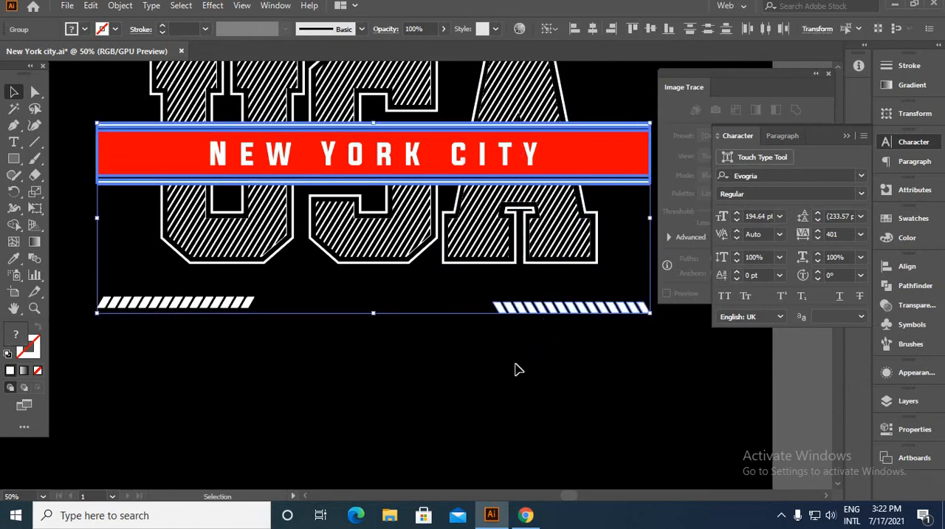
left_click(517, 369)
scroll(513, 358, "down", 2)
scroll(473, 334, "up", 1)
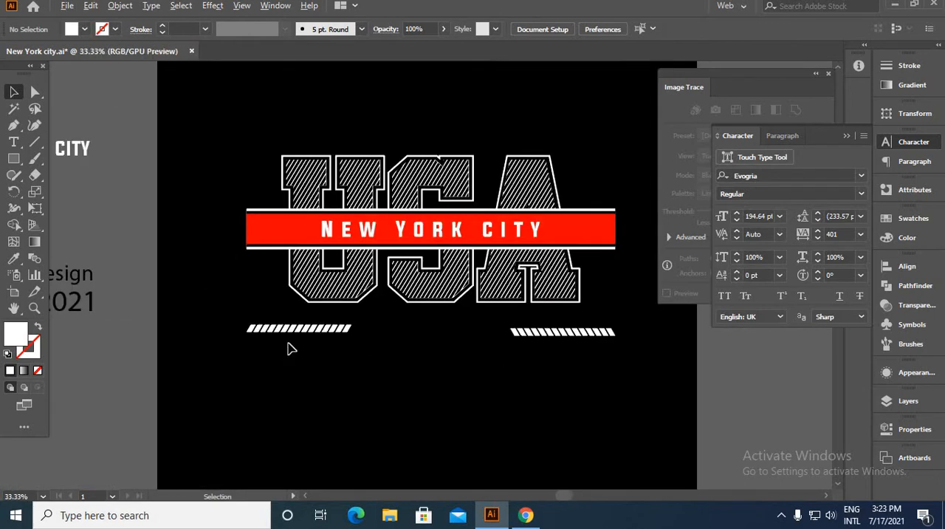
scroll(434, 341, "down", 2)
scroll(419, 358, "up", 1)
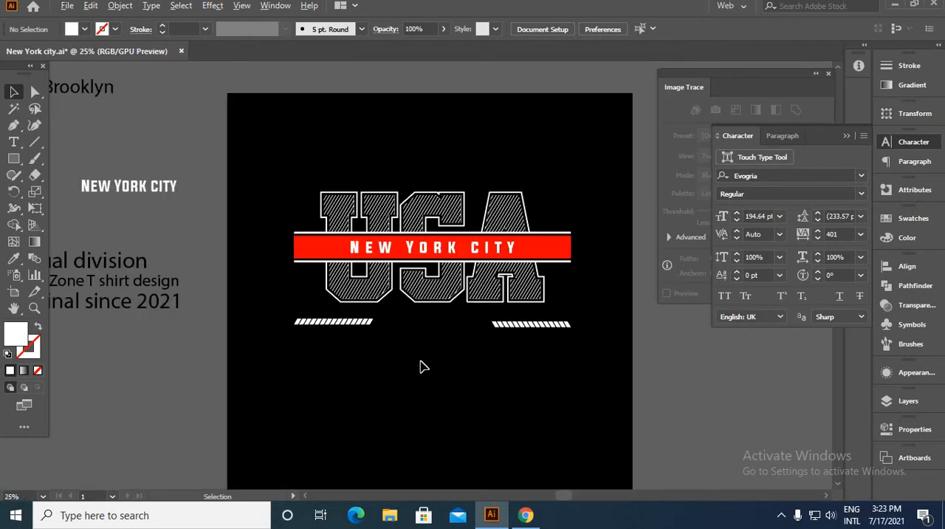
Place the casual division text below the USA lettering in front of the artwork, and sample the New York city text's white fill for it.
left_click_drag(118, 266, 489, 339)
scroll(487, 340, "up", 2)
right_click(485, 340)
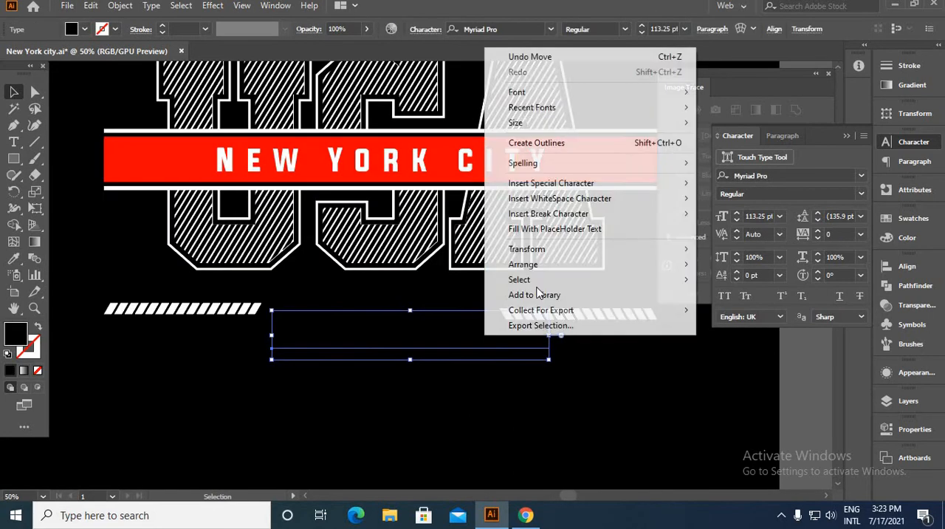
mouse_move(546, 266)
left_click(720, 265)
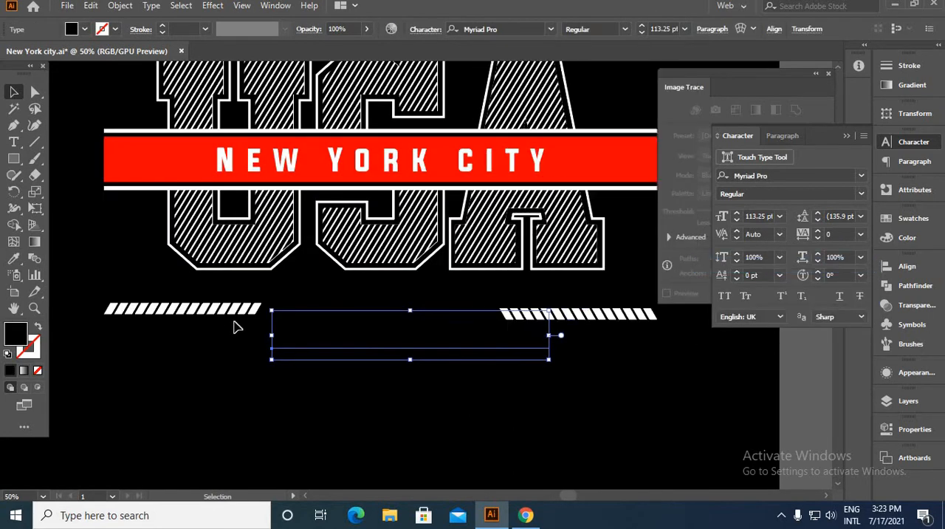
left_click(14, 258)
left_click(221, 172)
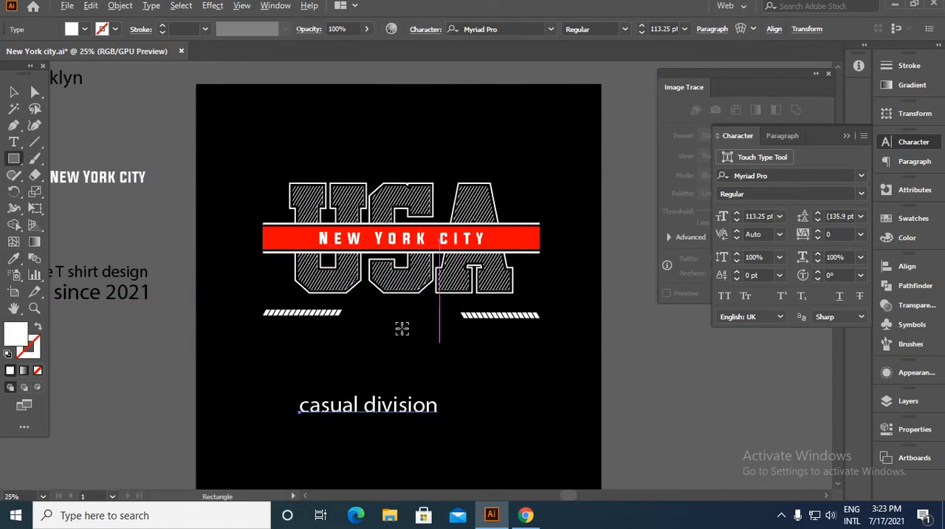
Draw a white rectangle filling the gap between the two striped bands, taller than the bands, and deselect it.
scroll(402, 329, "up", 3)
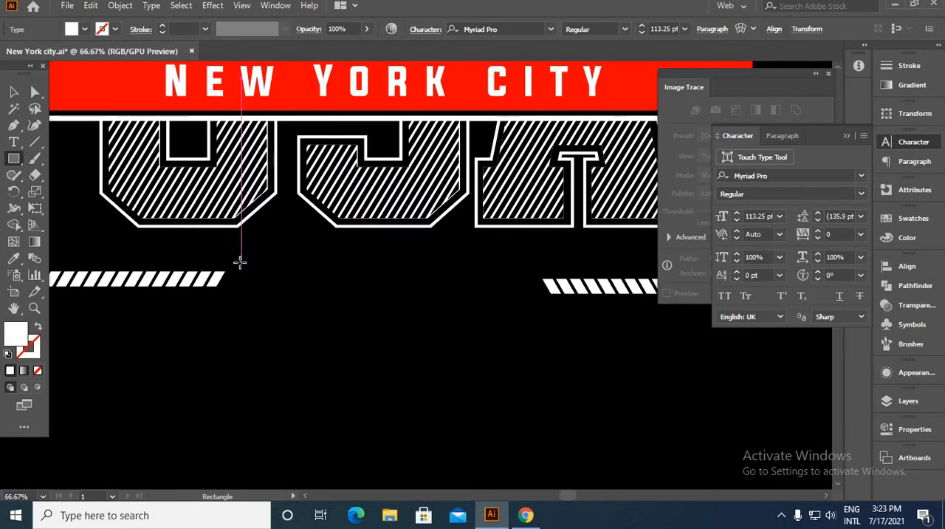
left_click_drag(241, 259, 525, 308)
left_click(13, 92)
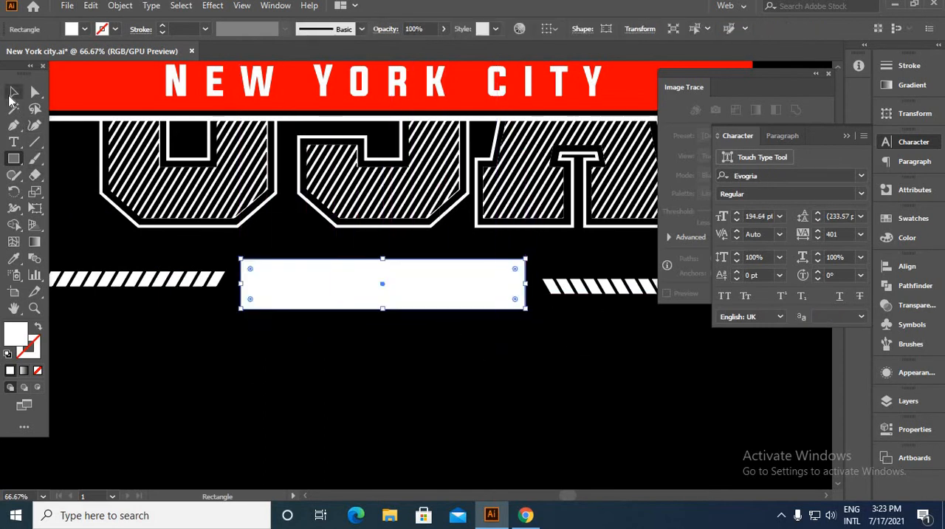
left_click(382, 367)
scroll(385, 363, "down", 4)
scroll(388, 360, "up", 3)
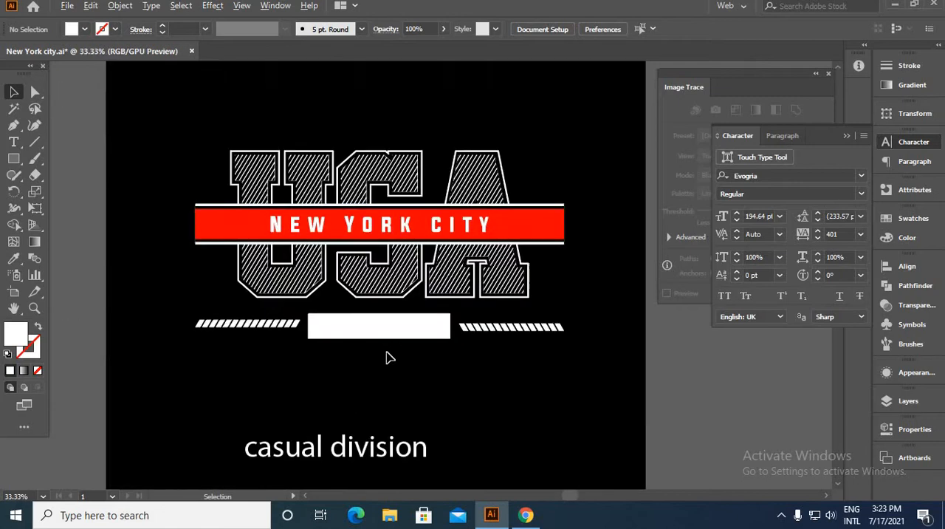
Align the vertical centres of both striped bands, using the band under the U as the key object.
left_click(209, 310)
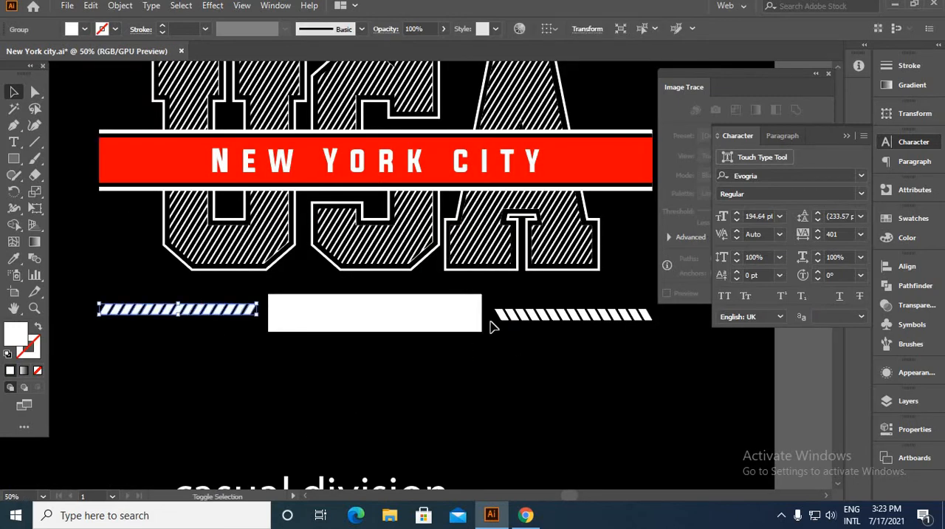
left_click(512, 317, "shift")
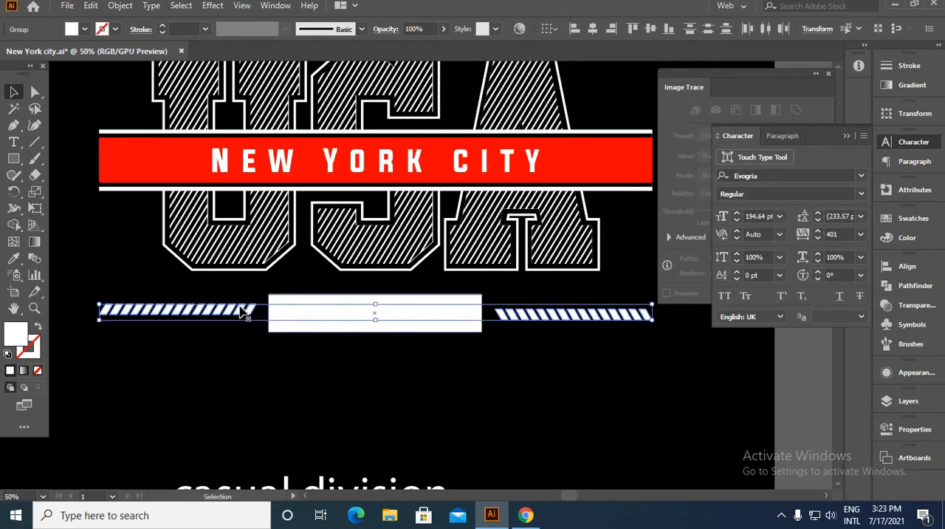
left_click(243, 312)
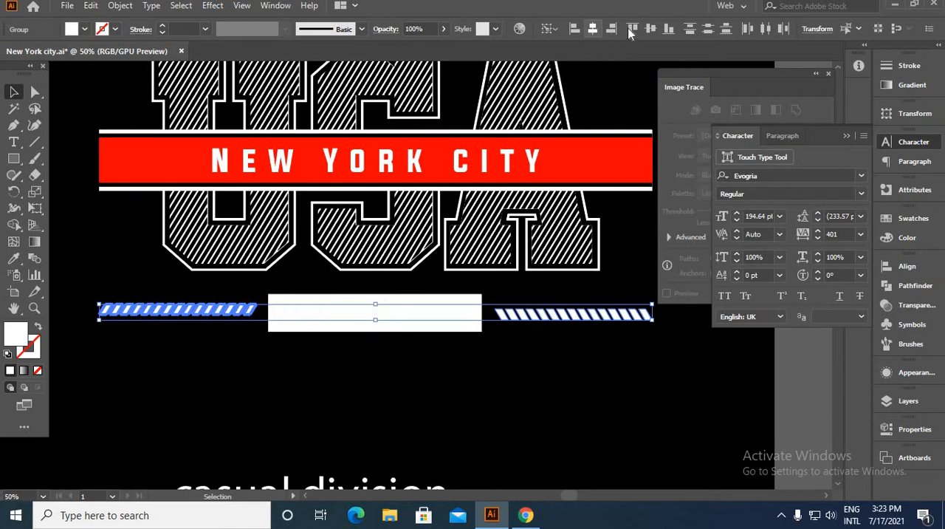
left_click(650, 29)
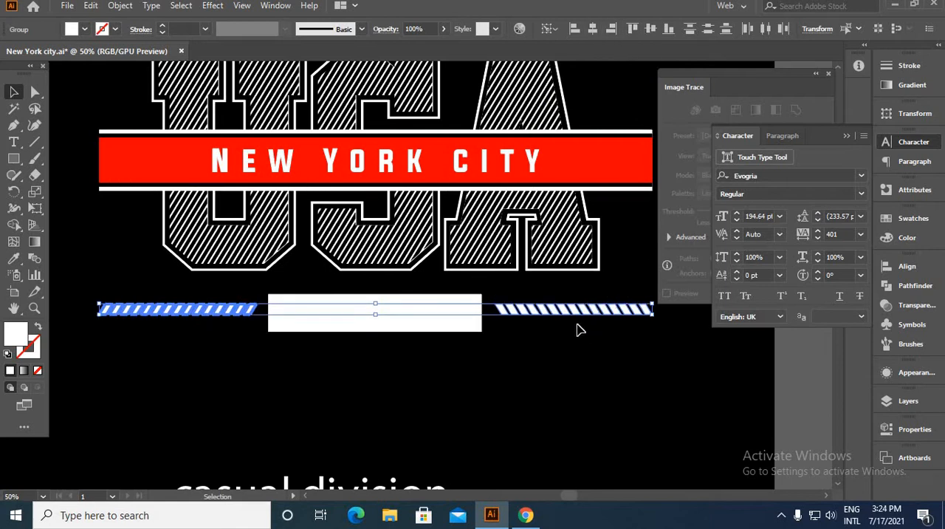
left_click(577, 325)
Group the two striped bands together and deselect them.
left_click(571, 316)
left_click(222, 312, "shift")
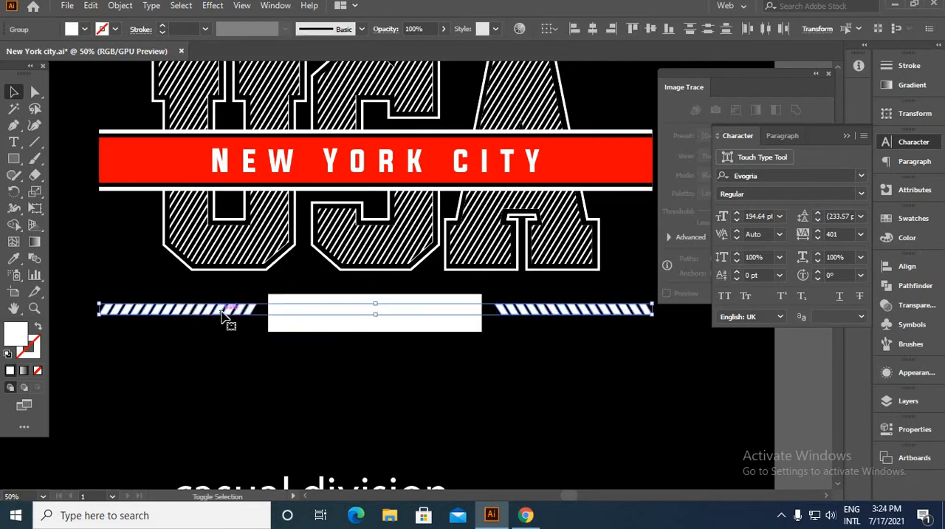
key("ctrl+g")
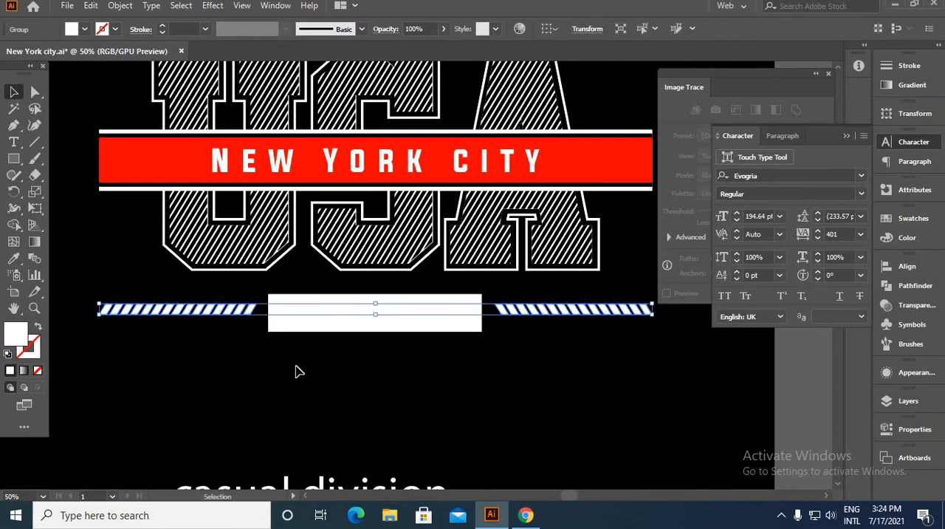
left_click(307, 372)
Centre the white rectangle vertically on the striped bands, using the stripe group as the key object.
left_click(334, 328)
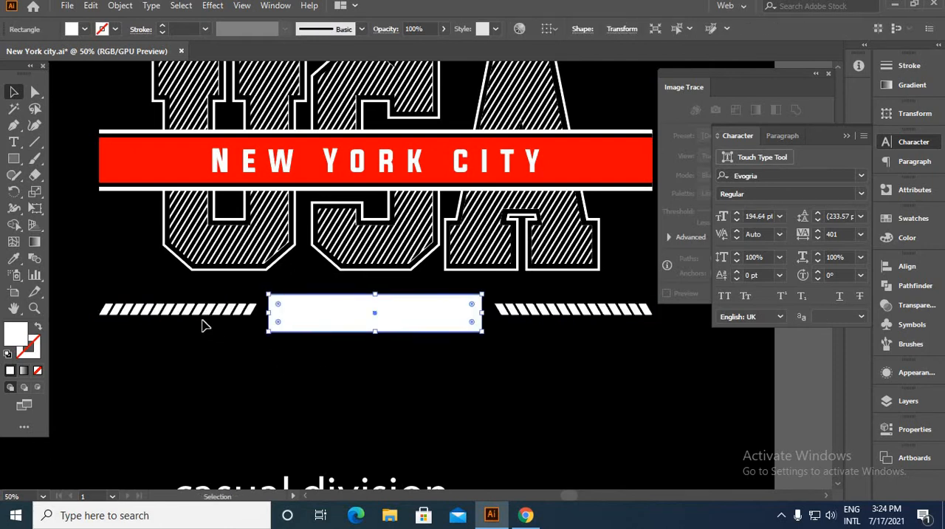
left_click(203, 316, "shift")
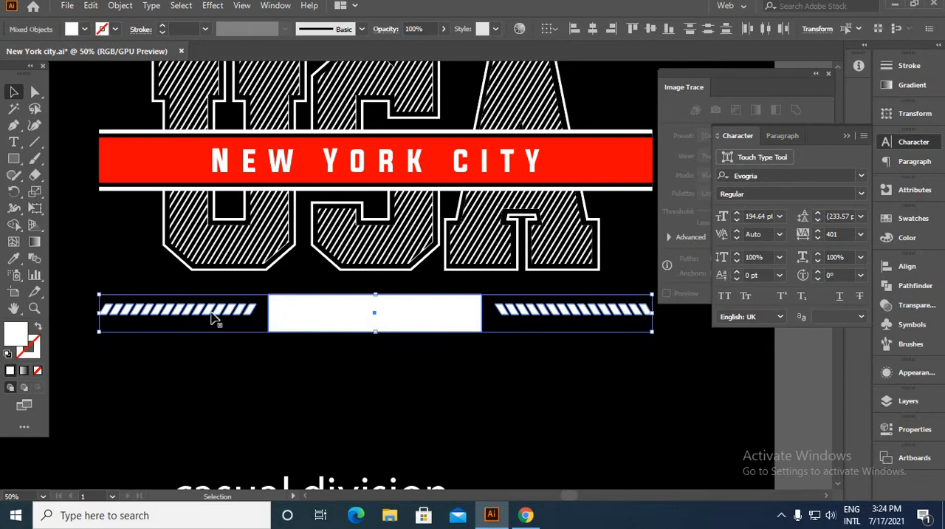
left_click(190, 304)
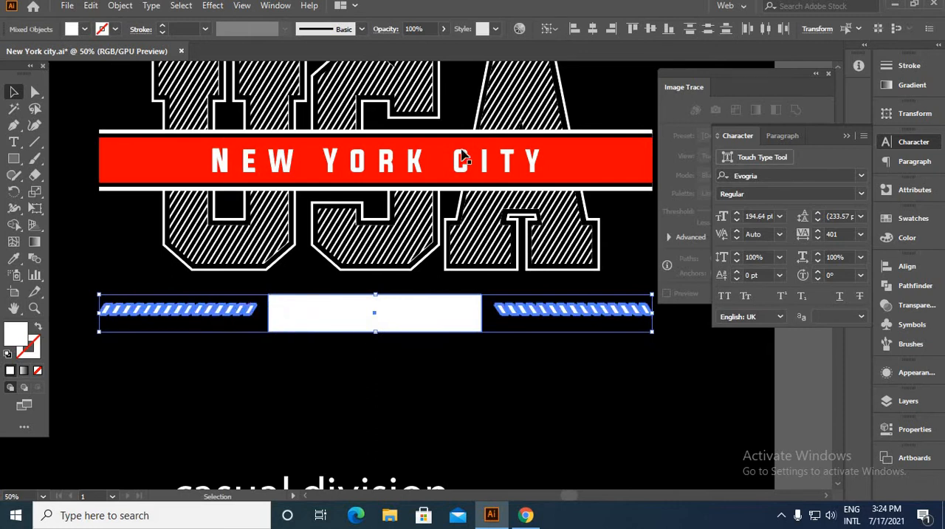
left_click(655, 31)
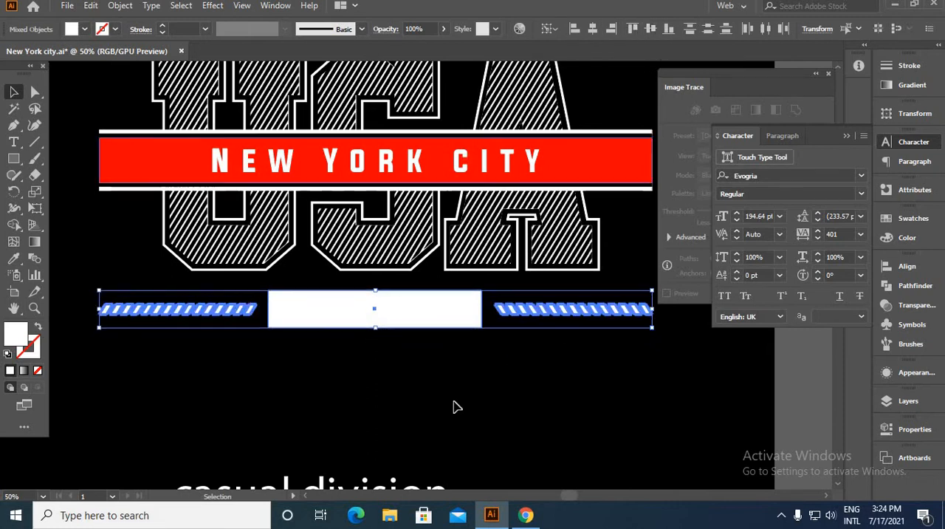
Move the casual division text up closer beneath the white rectangle and change it to uppercase.
key("ctrl+minus")
left_click_drag(402, 419, 422, 382)
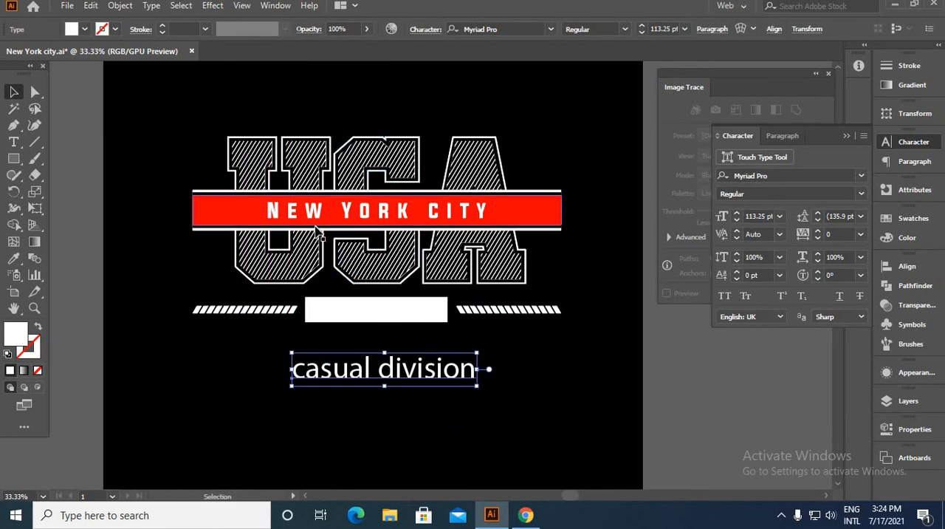
left_click(155, 8)
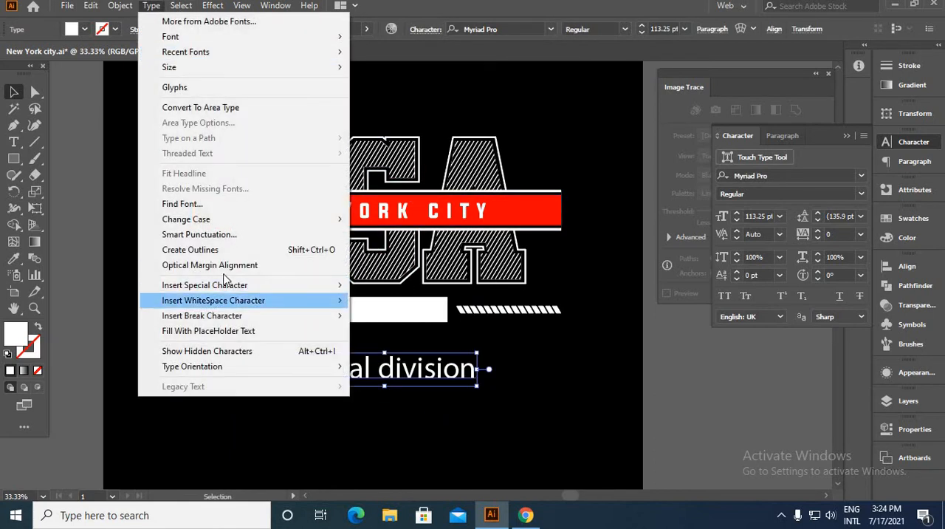
mouse_move(218, 220)
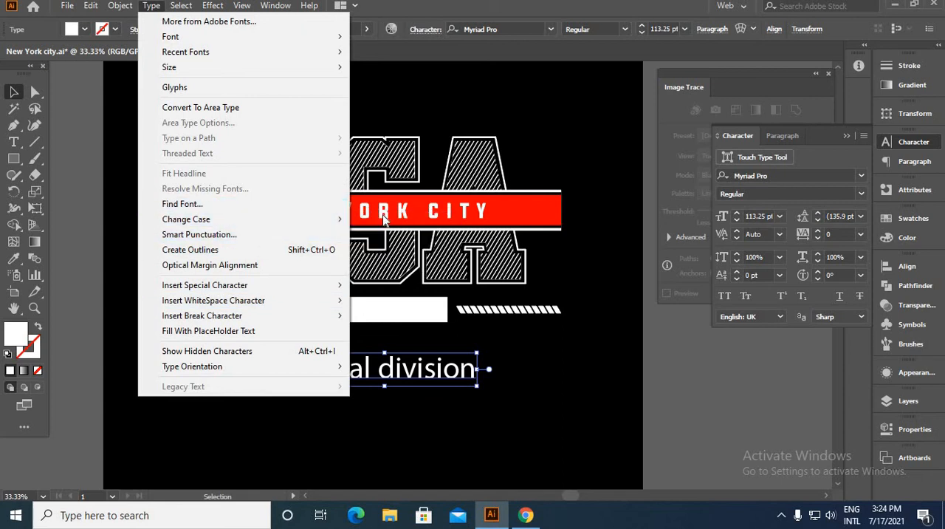
left_click(377, 221)
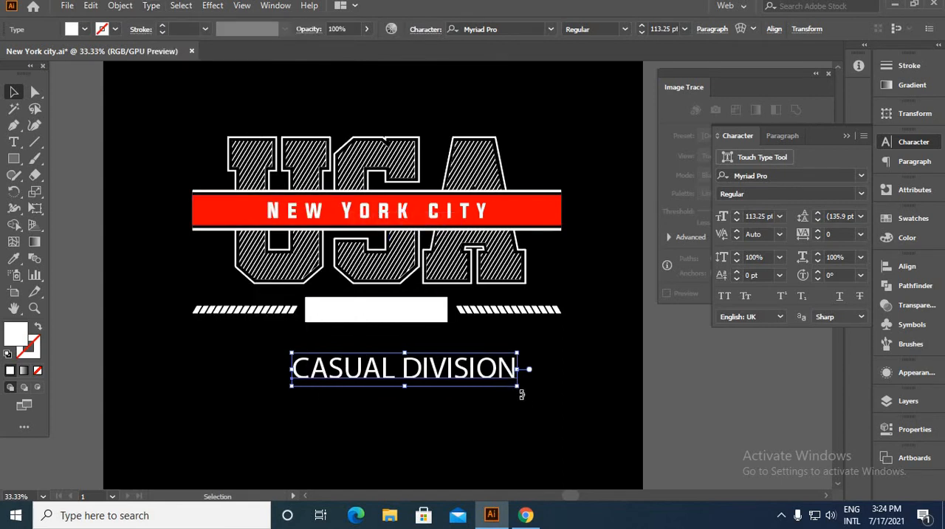
Scale the CASUAL DIVISION text down proportionally to about 52 pt.
scroll(516, 396, "up", 1)
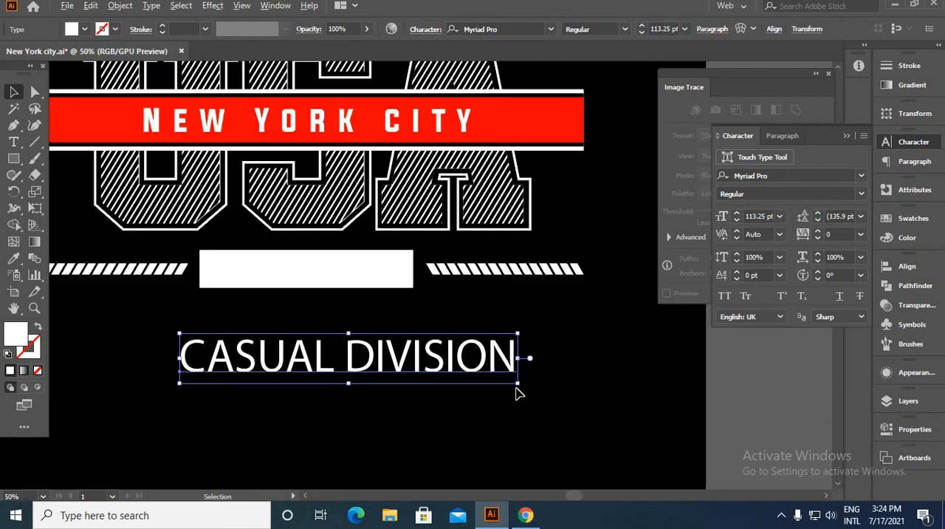
left_click_drag(516, 383, 426, 369)
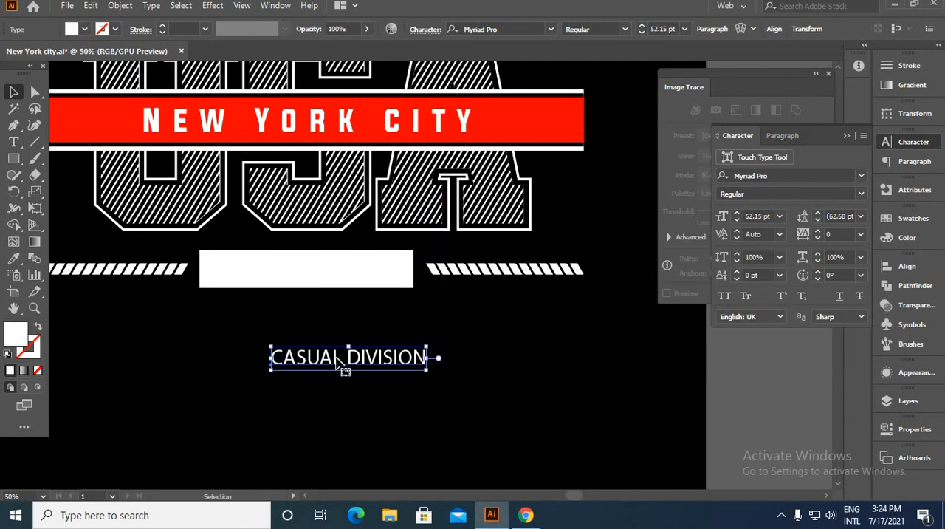
left_click_drag(359, 356, 319, 271)
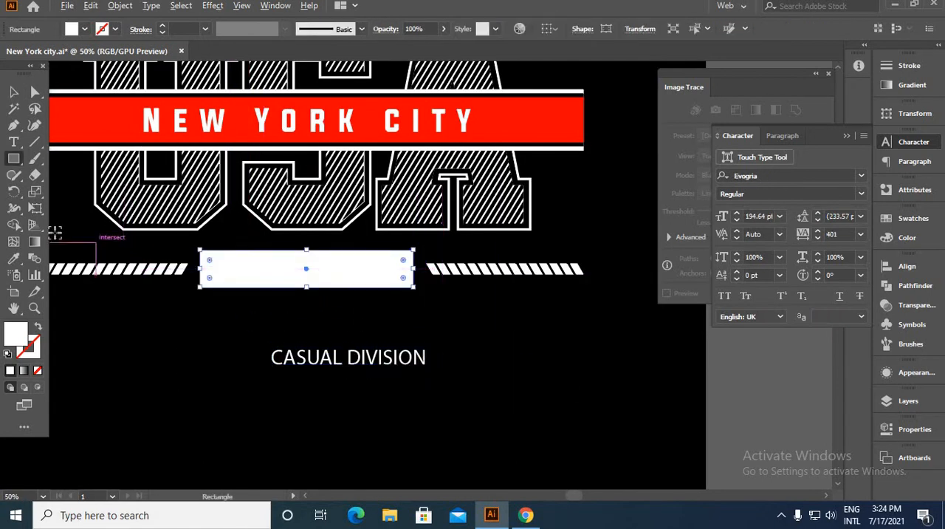
Draw a smaller rectangle inside the left half of the white rectangle and fill it with the sampled background black.
scroll(64, 230, "up", 2)
scroll(391, 313, "down", 1)
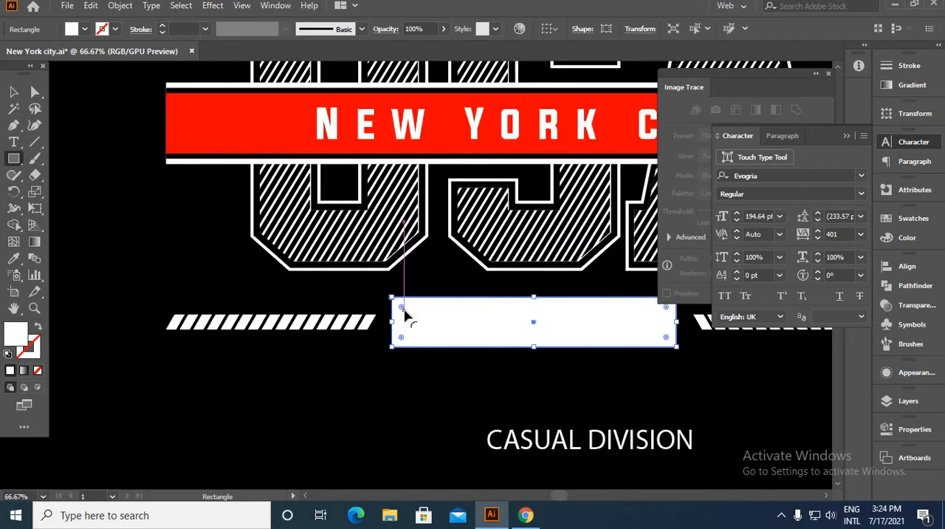
mouse_move(408, 309)
left_mouse_down()
mouse_move(480, 328)
mouse_move(488, 339)
mouse_move(529, 338)
left_mouse_up()
left_click(13, 257)
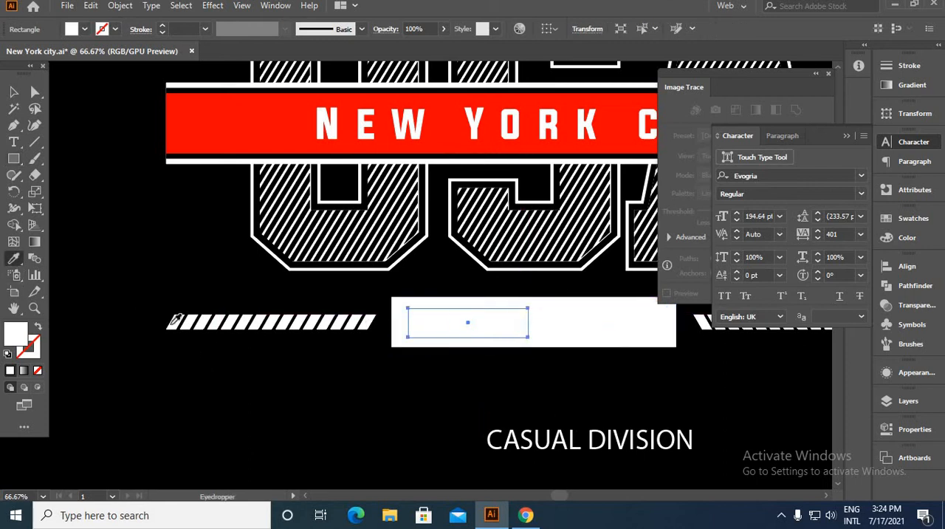
left_click(221, 365)
key("v")
Extend the black rectangle's bottom, top and left edges until only a thin white border remains, and deselect it.
scroll(493, 339, "up", 3)
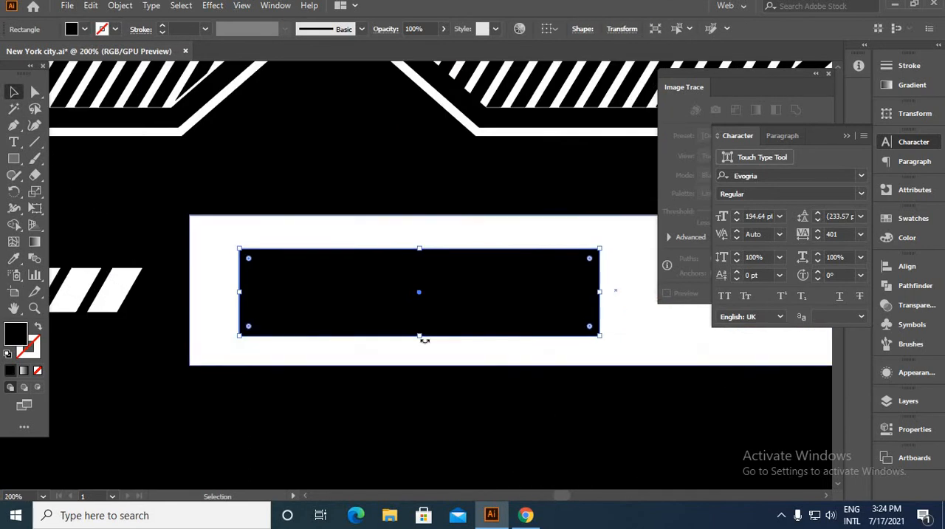
left_click_drag(419, 336, 419, 353)
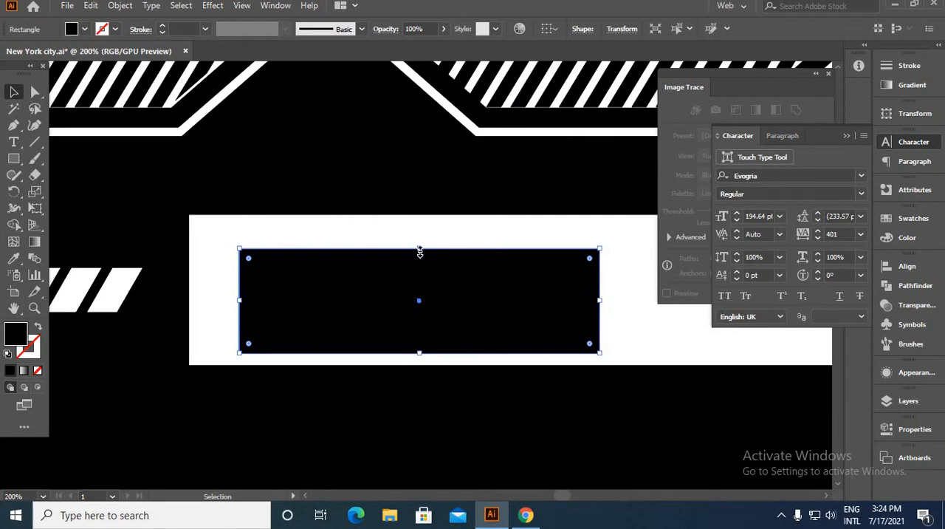
left_click_drag(419, 251, 419, 230)
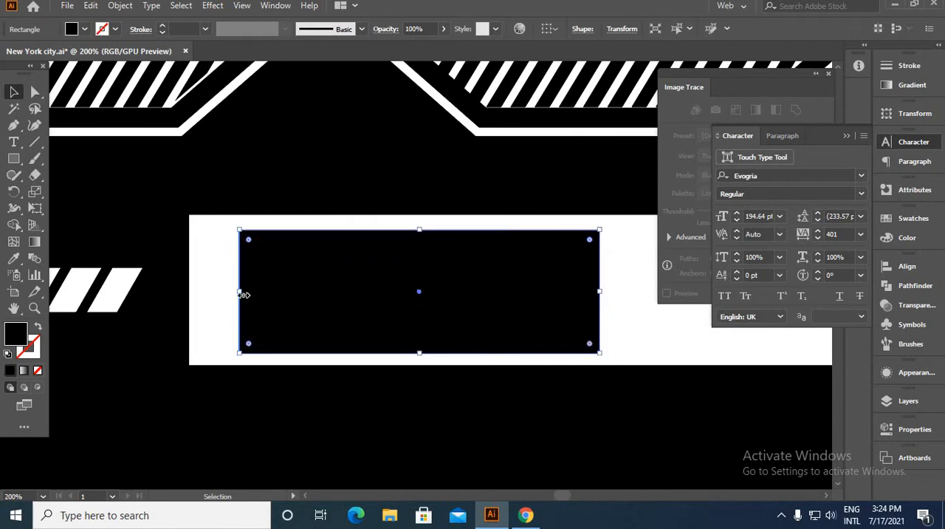
left_click_drag(239, 293, 211, 294)
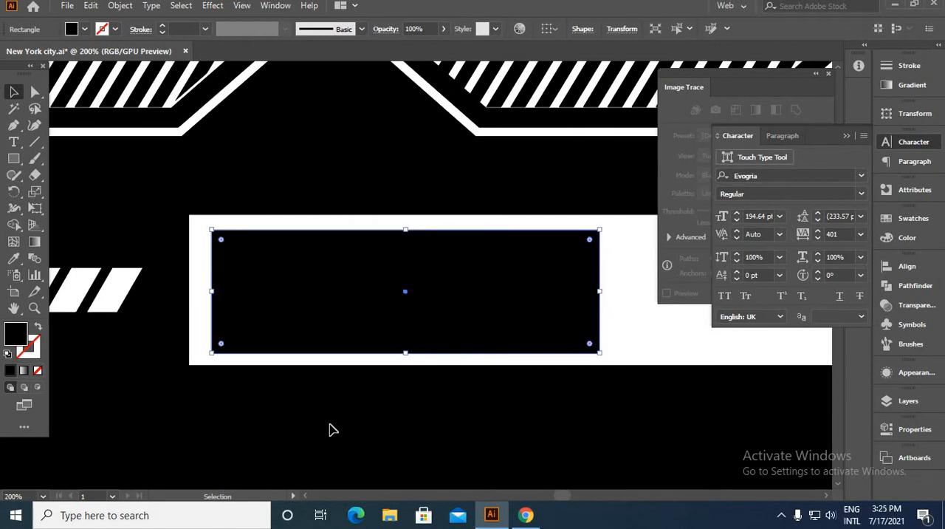
left_click(337, 401)
Align the black rectangle to the white rectangle, using the white one as the key object.
key("ctrl+1")
left_click(372, 364)
left_click(472, 366, "shift")
left_click(469, 363)
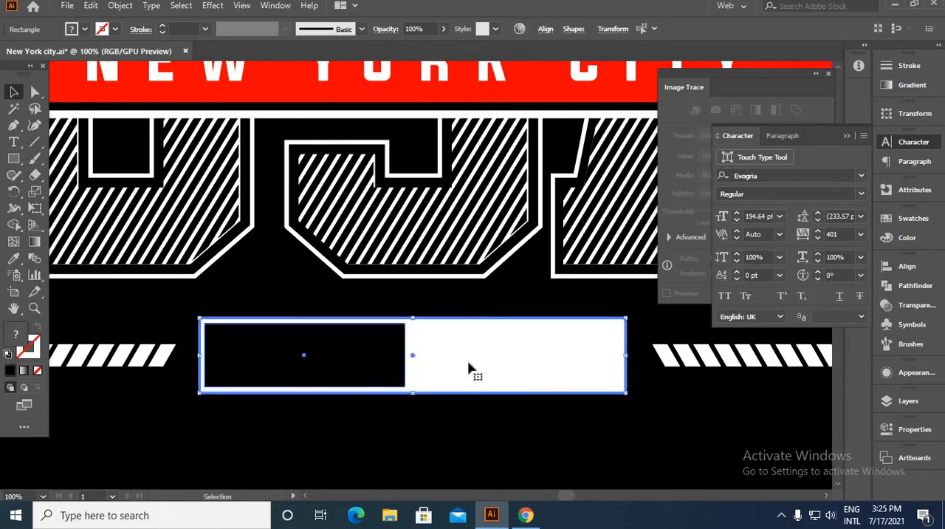
left_click(907, 267)
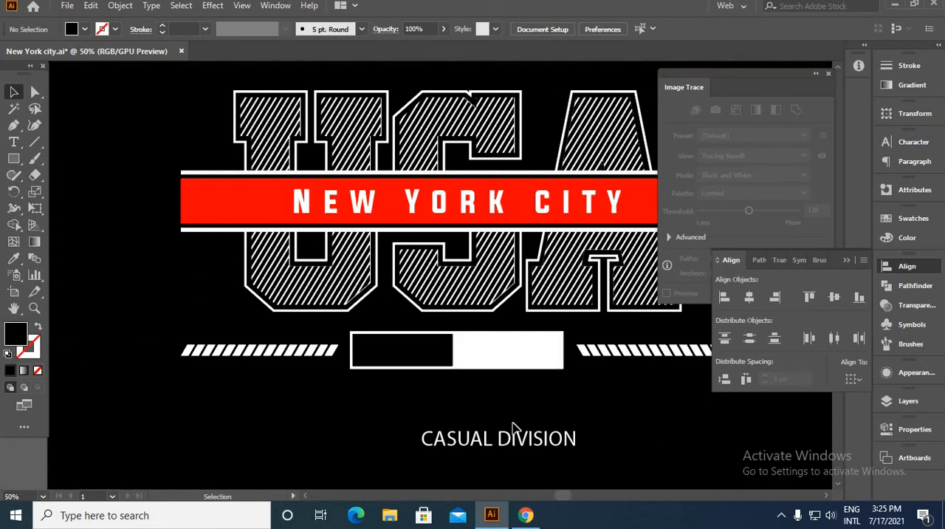
Break the CASUAL DIVISION text onto two lines between the two words.
left_click(521, 446)
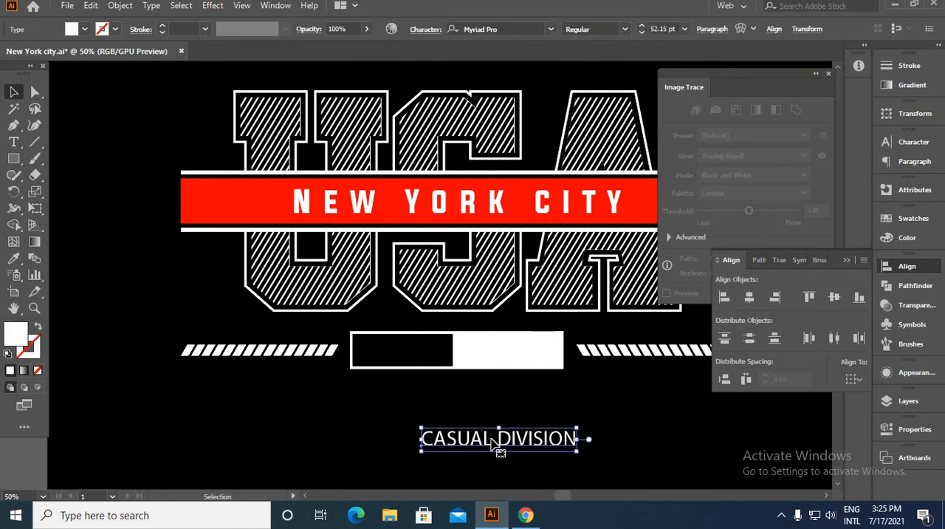
double_click(495, 440)
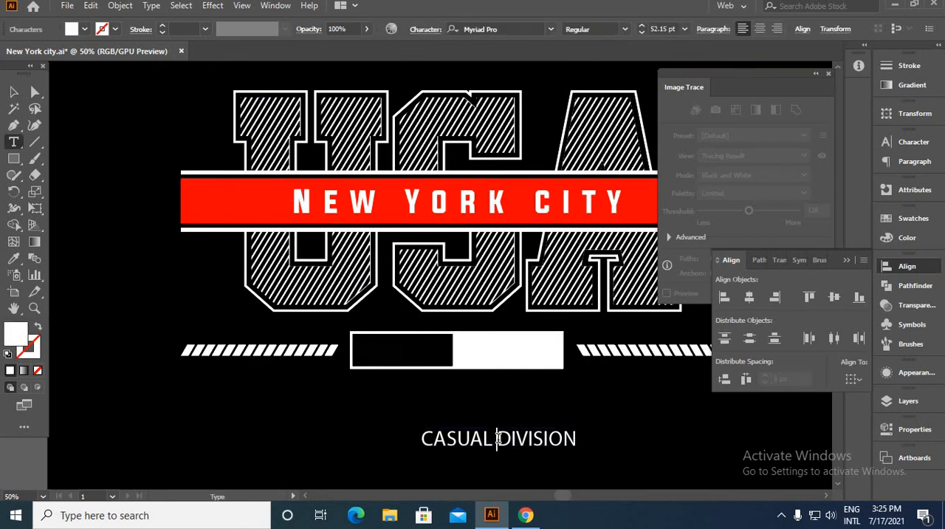
key("Return")
key("Escape")
Run the divideTextFrame script to split the two-line text into separate objects, and deselect them.
left_click(68, 6)
mouse_move(152, 299)
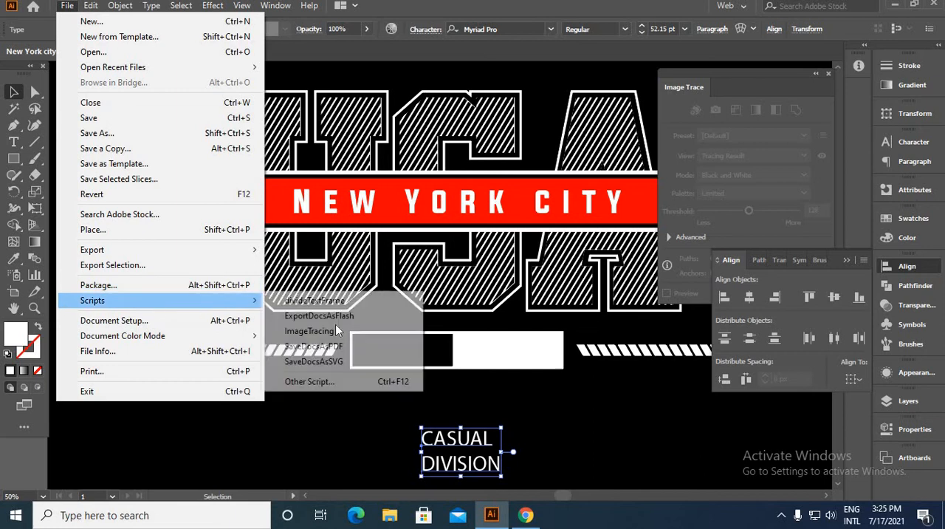
left_click(540, 425)
left_click(544, 426)
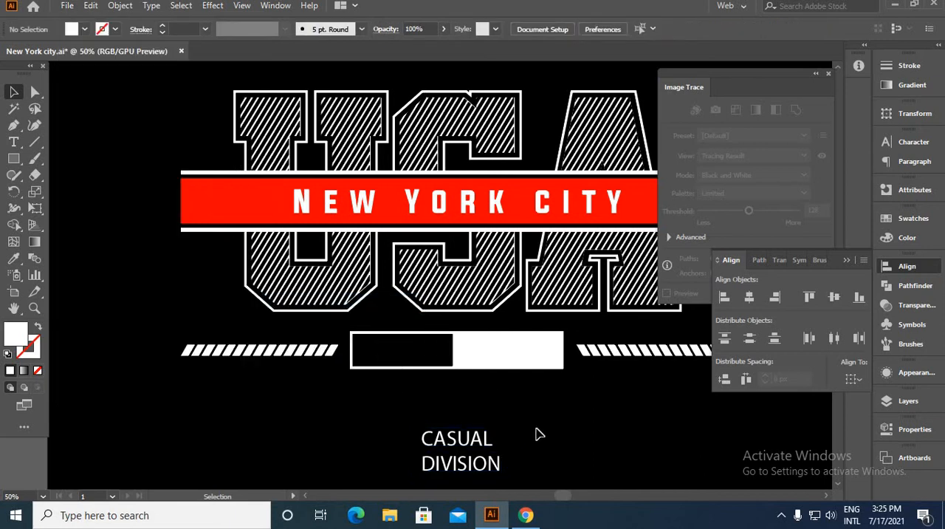
Move the word CASUAL onto the black rectangle, bring it to the front and deselect it.
left_click_drag(480, 435, 434, 358)
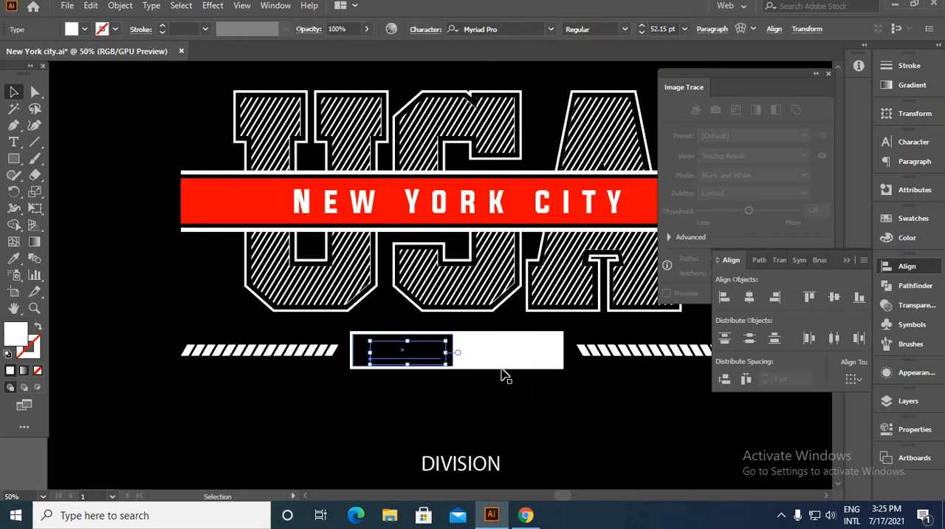
left_click(14, 258)
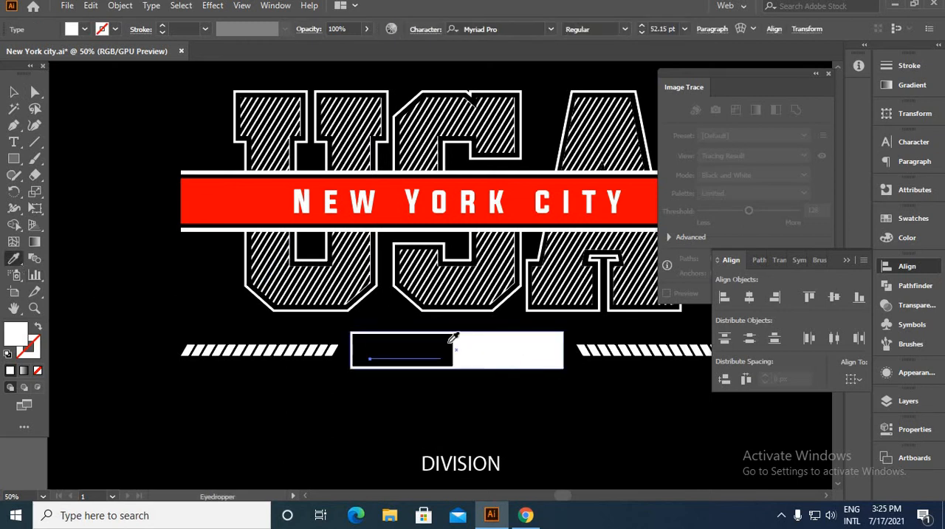
left_click(14, 92)
right_click(316, 360)
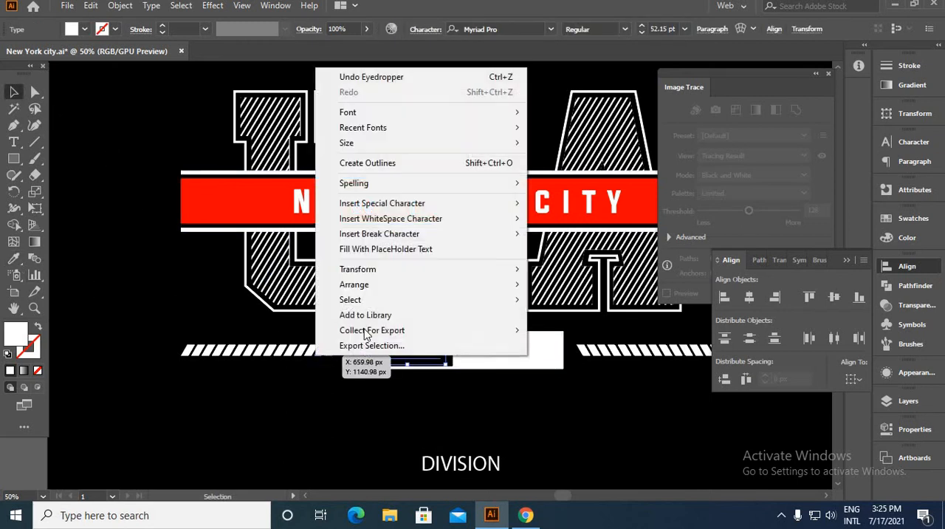
mouse_move(452, 287)
left_click(572, 284)
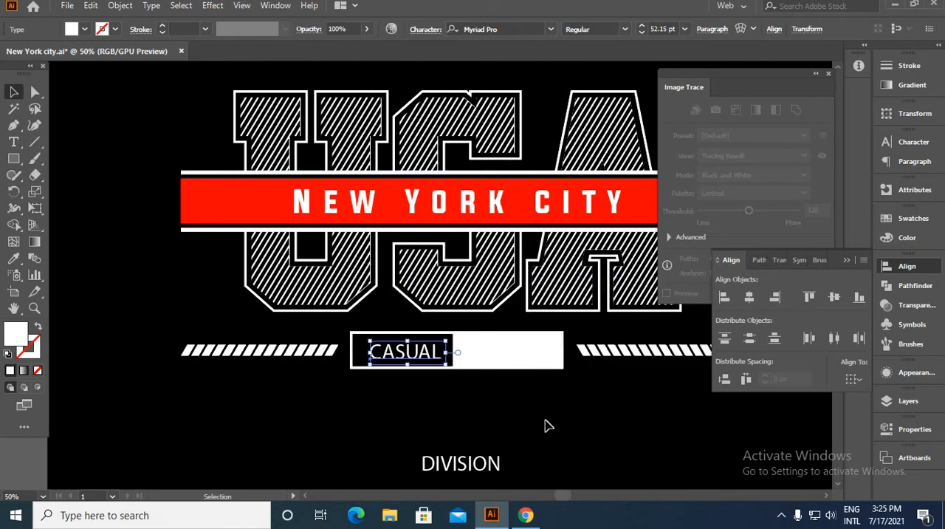
left_click(544, 423)
Move the word DIVISION onto the white half of the label, colour it with the sampled background black and deselect it.
left_click_drag(499, 456, 538, 356)
left_click(13, 257)
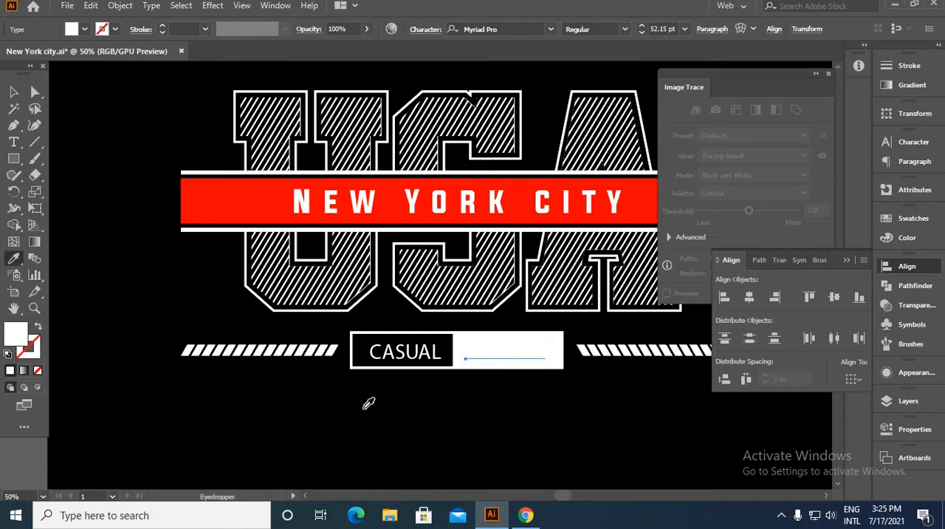
left_click(366, 405)
left_click(13, 93)
left_click(418, 485)
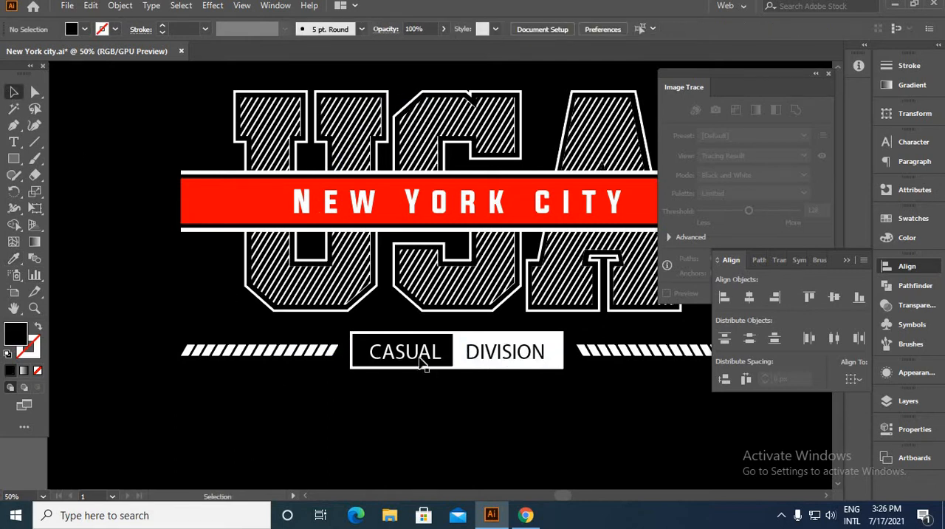
Set the font of the words CASUAL and DIVISION to Cocogoose and reopen the font choices.
scroll(419, 358, "up", 1)
left_click(417, 359)
left_click(534, 361, "shift")
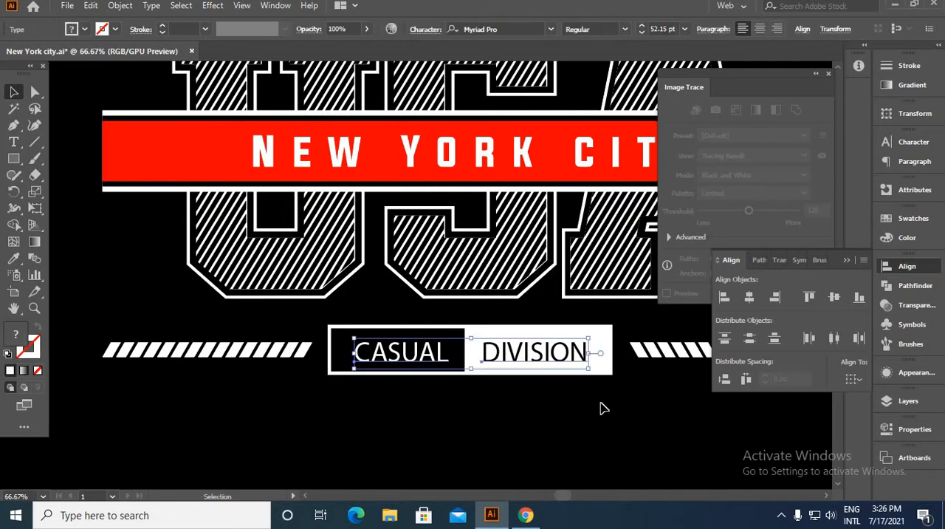
scroll(304, 372, "right", 5)
scroll(344, 354, "down", 3)
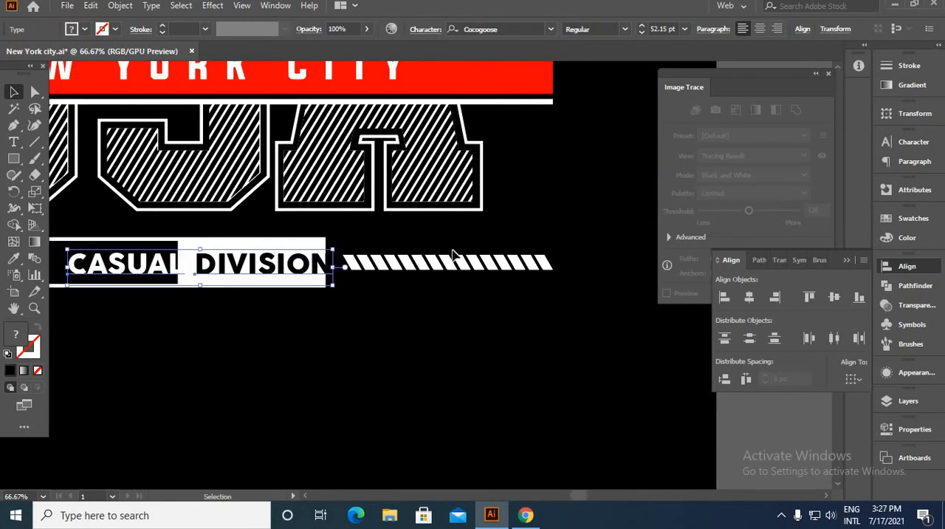
left_click(549, 29)
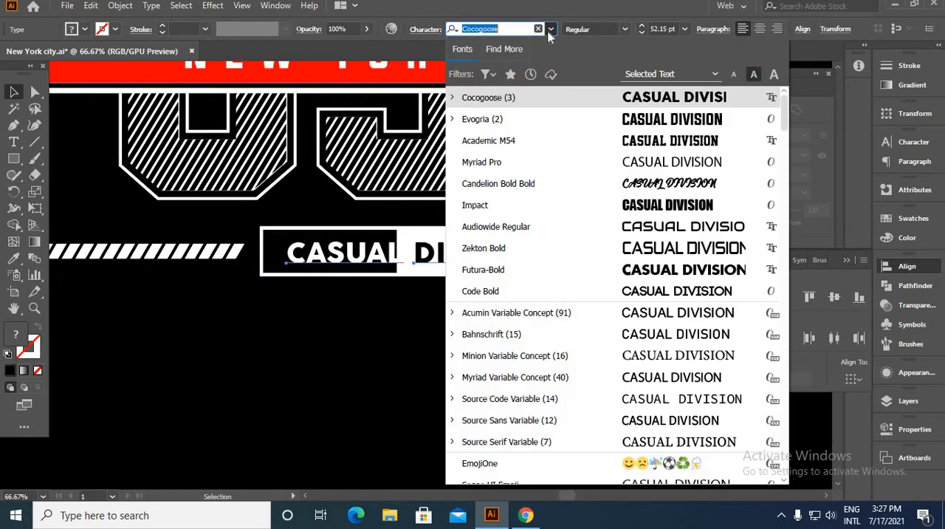
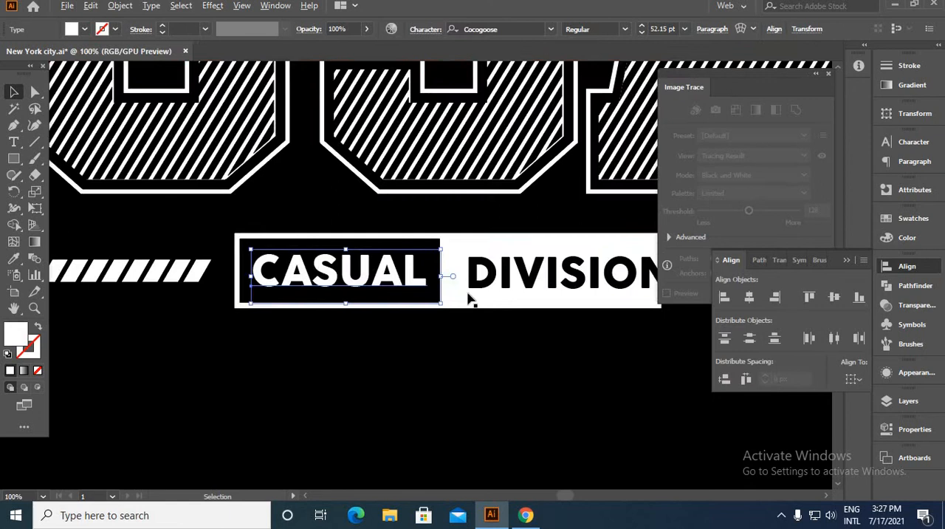
Move the word DIVISION slightly closer to CASUAL on the white half of the label and deselect it.
scroll(468, 296, "down", 1)
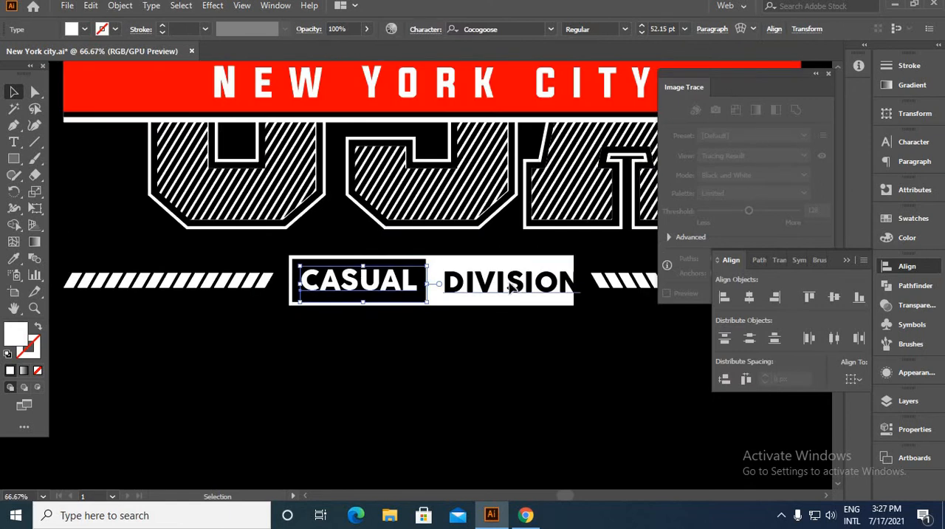
left_click_drag(512, 283, 511, 286)
left_click(544, 354)
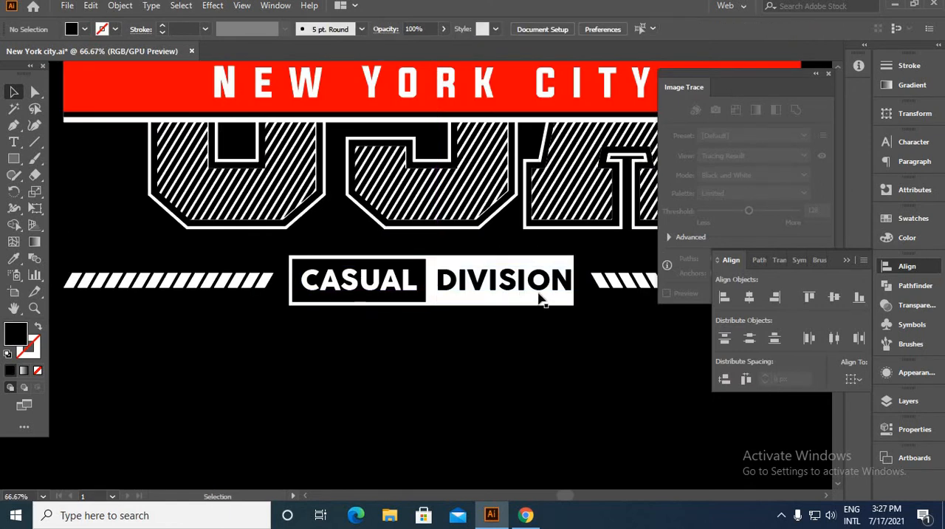
Scale the words CASUAL and DIVISION down together to 46.6 pt and convert them to outlines.
scroll(542, 299, "up", 1)
left_click(570, 346)
right_click(567, 347)
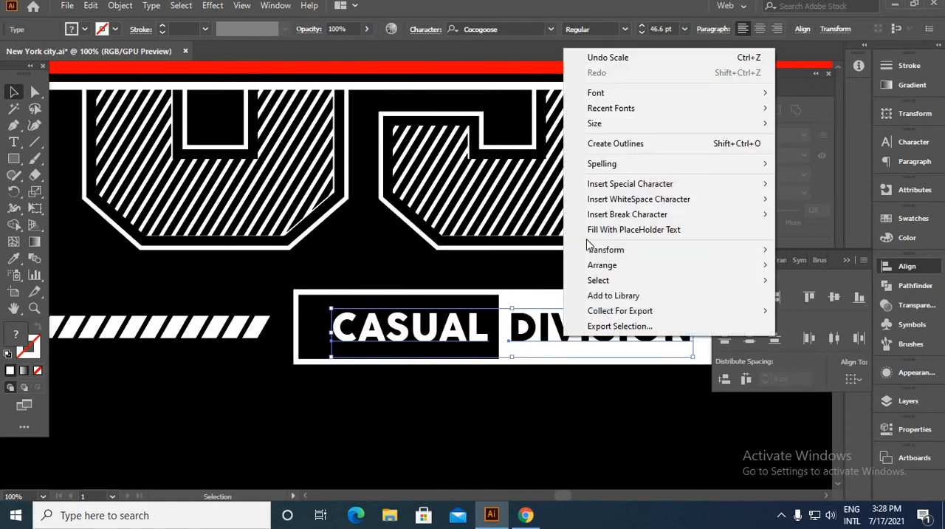
left_click(615, 144)
left_click(561, 389)
Centre CASUAL on the black rectangle and nudge DIVISION into the middle of the white half of the label.
left_click(445, 330)
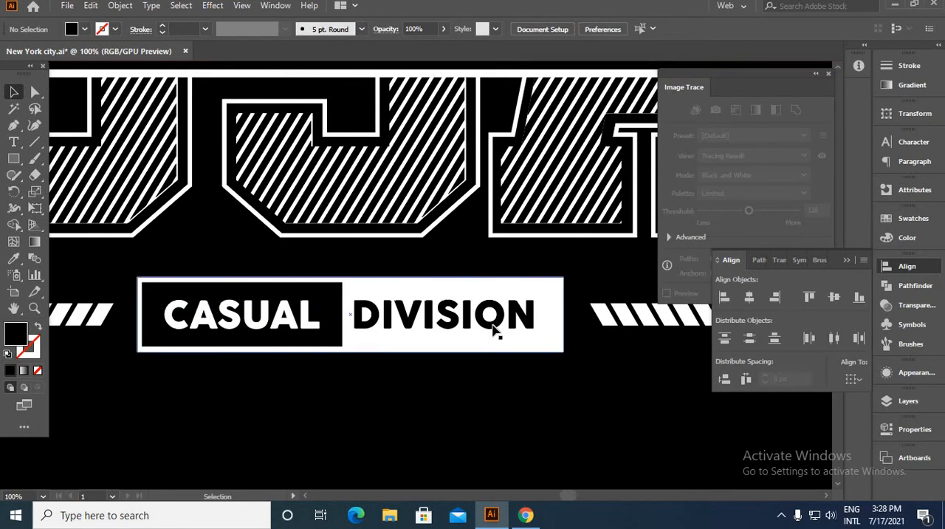
left_click(516, 329)
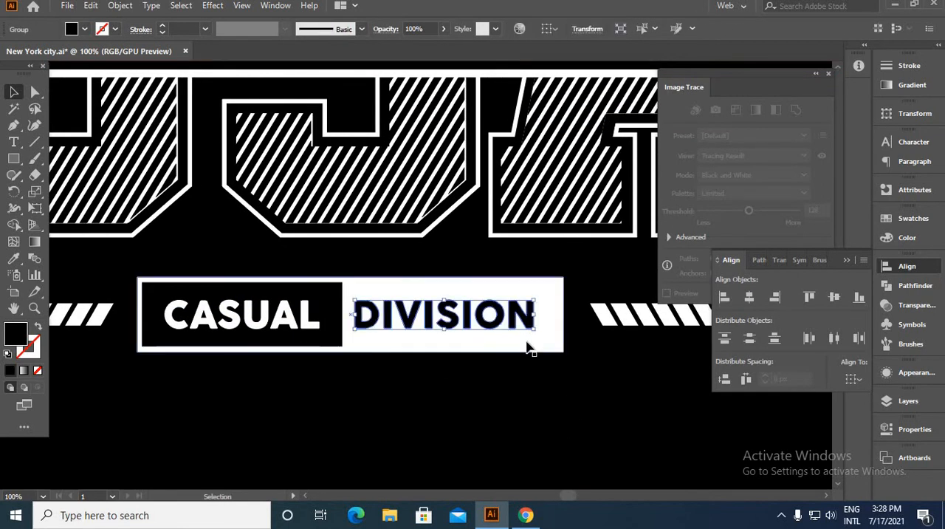
key("Right")
key("Right")
key("Right")
key("Right")
key("Right")
key("Right")
key("Right")
key("Right")
key("Right")
key("Right")
key("Right")
key("Right")
key("Right")
key("Right")
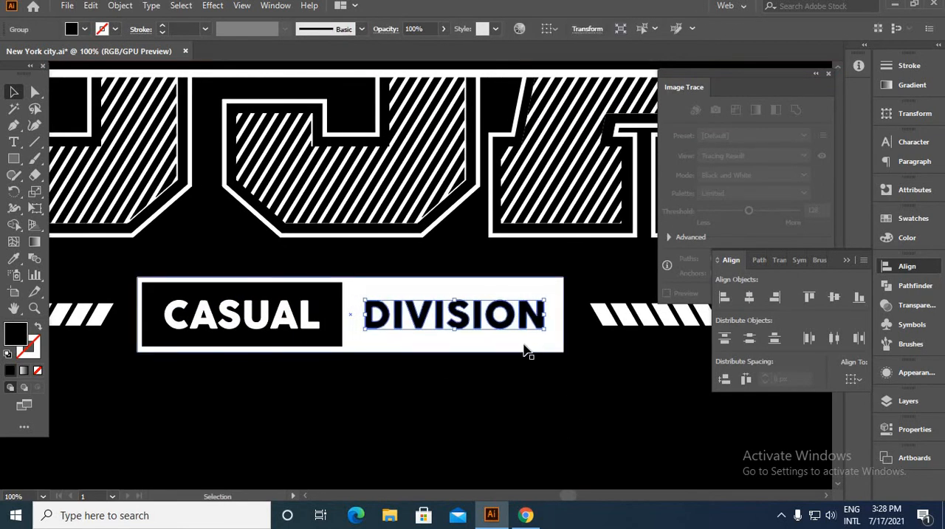
key("Down")
key("Down")
key("Down")
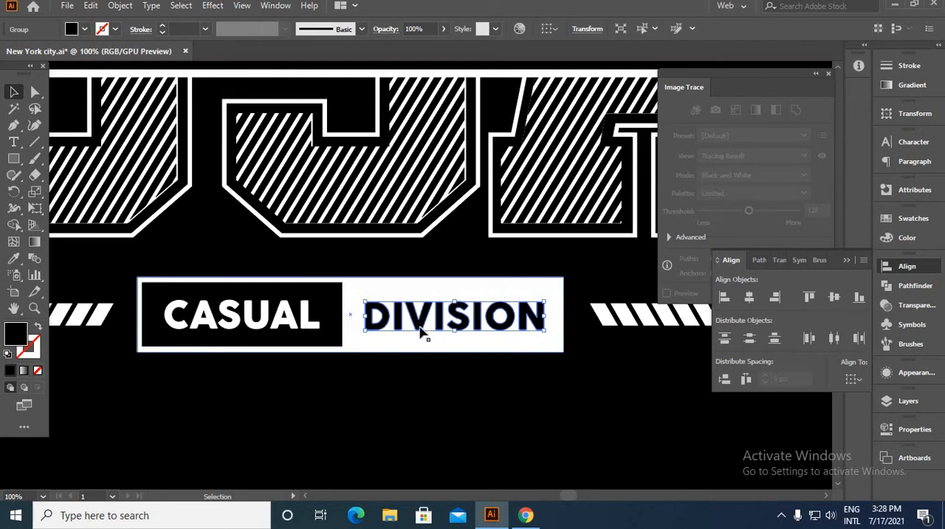
left_click(279, 316, "shift")
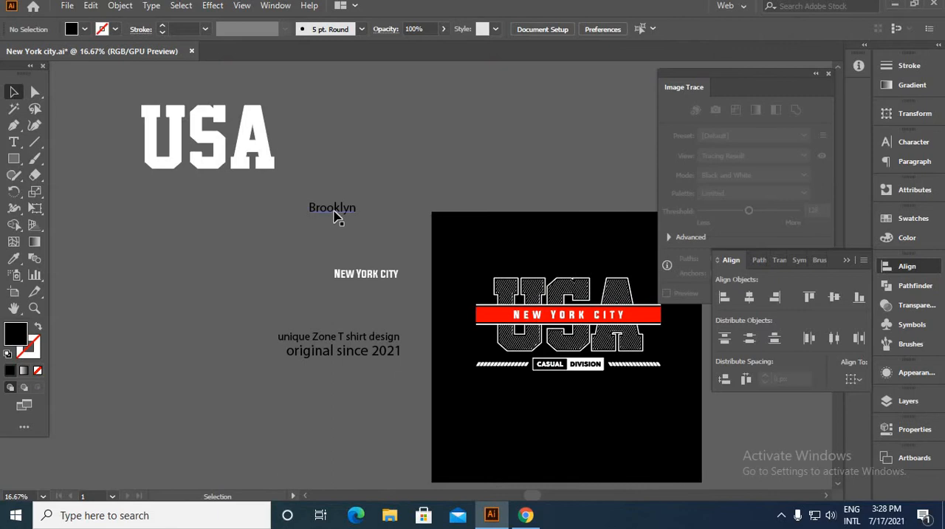
Move the Brooklyn text onto the black artboard just above the USA lettering and bring it to the front.
left_click_drag(355, 219, 569, 270)
left_click_drag(600, 338, 601, 339)
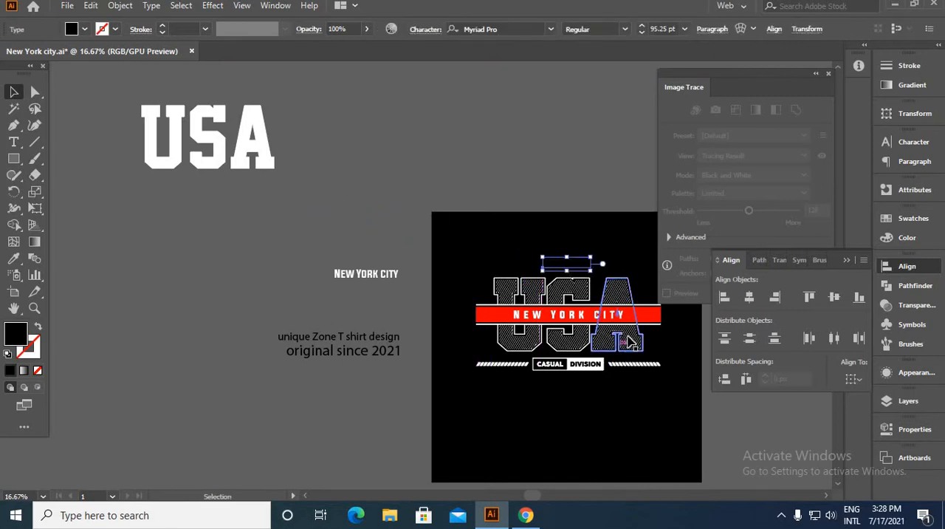
right_click(620, 213)
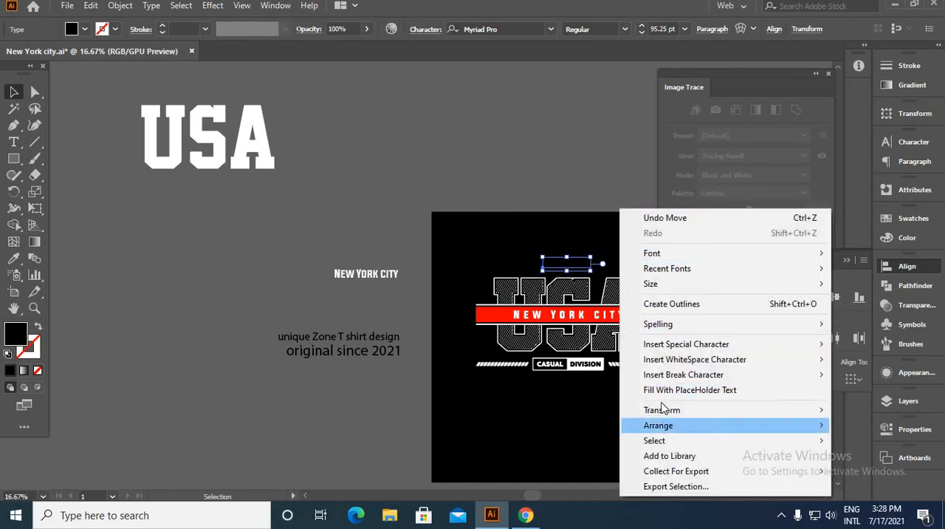
mouse_move(657, 425)
left_click(486, 425)
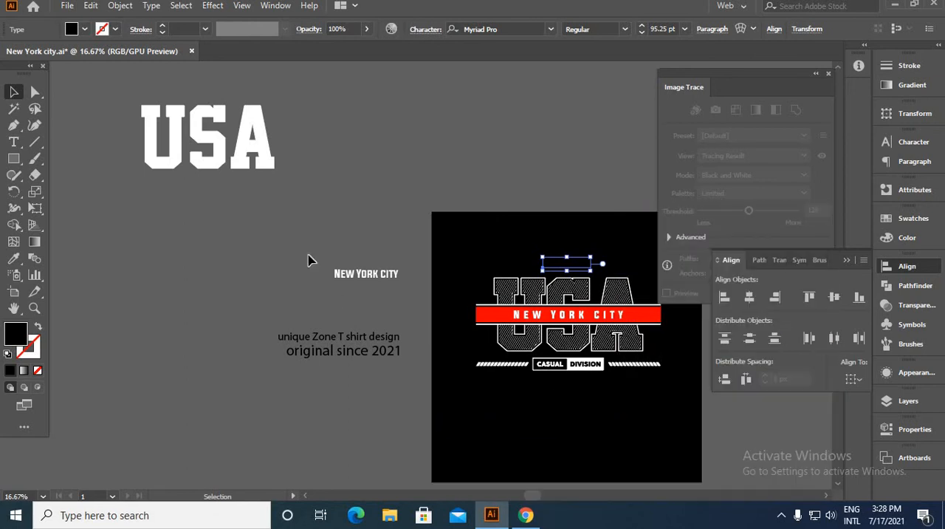
Colour the Brooklyn text with white sampled from the artwork and set its font to Evogria.
left_click(13, 258)
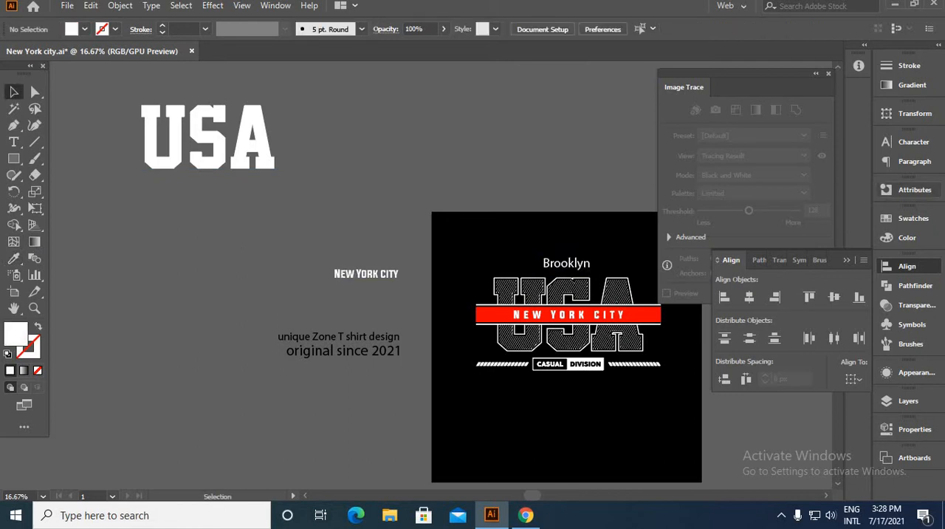
left_click(560, 267)
left_click(549, 29)
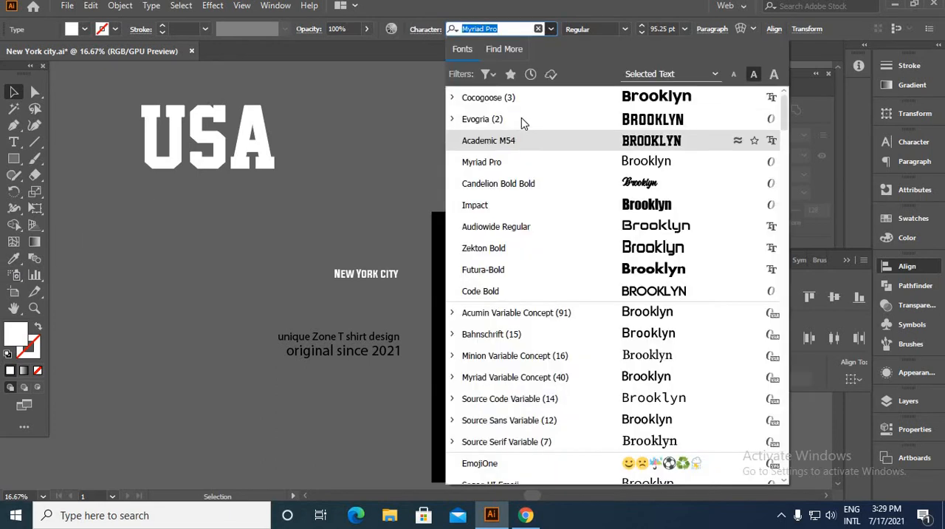
left_click(521, 121)
left_click(490, 180)
Enlarge the BROOKLYN text to 134.56 pt above the USA lettering and convert it to outlines.
scroll(582, 266, "up", 4)
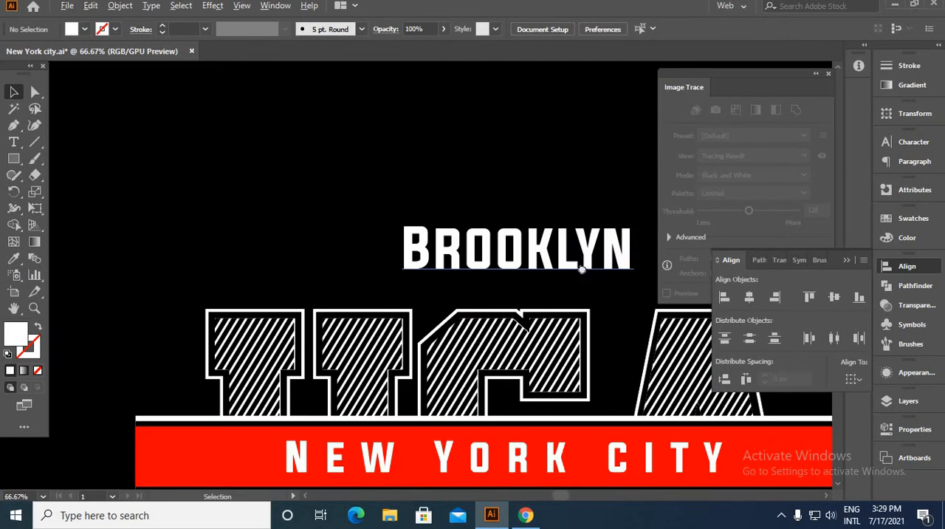
left_click_drag(580, 265, 432, 236)
left_click(488, 246)
scroll(487, 250, "down", 3)
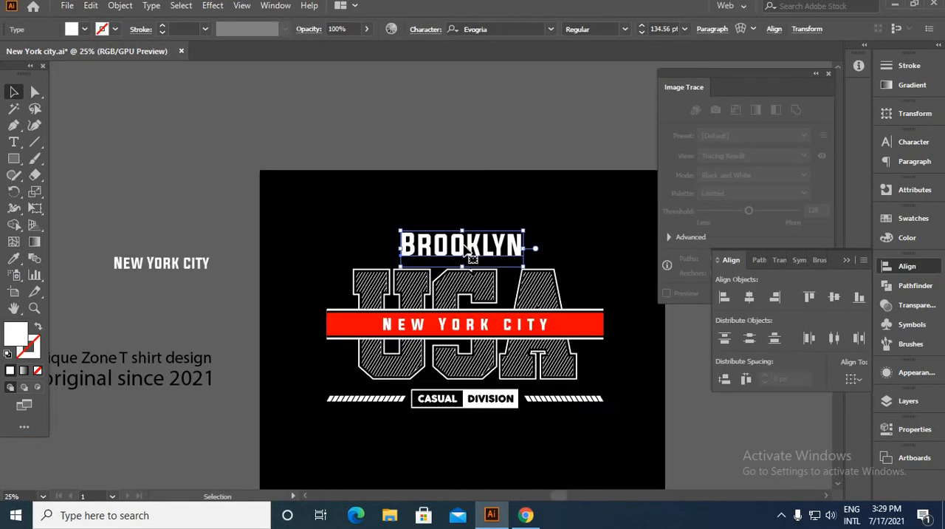
right_click(465, 248)
left_click(515, 308)
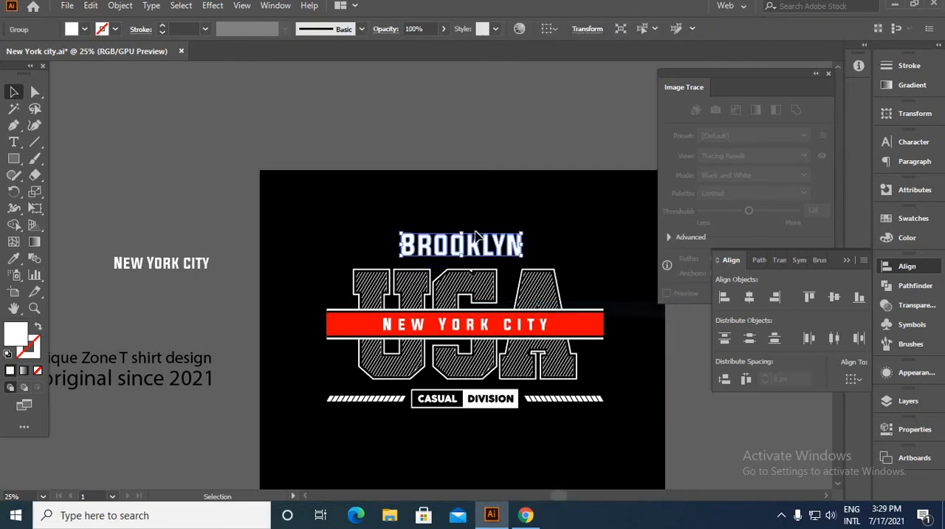
Centre the outlined BROOKLYN horizontally with the USA lettering and deselect both.
scroll(472, 299, "up", 2)
left_click(473, 299)
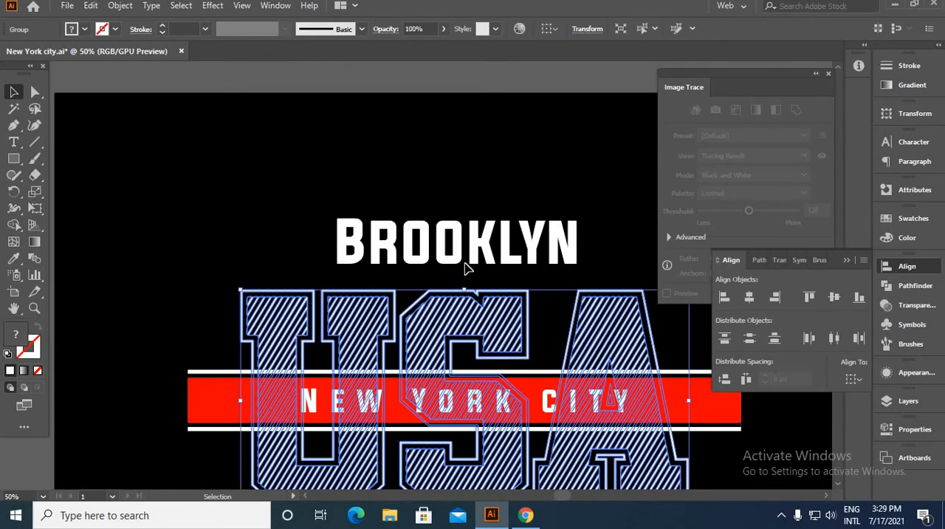
left_click(468, 264, "shift")
left_click(478, 319)
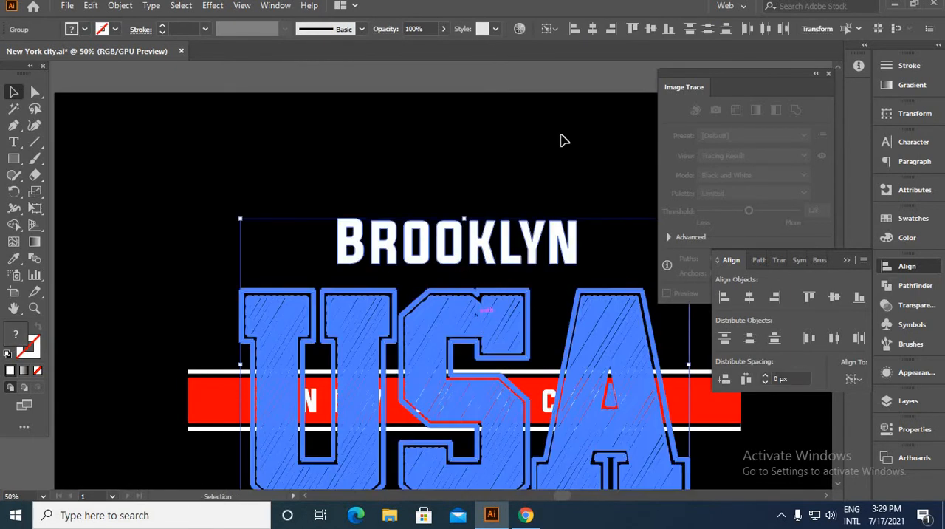
left_click(592, 29)
left_click(481, 122)
Draw a white star and duplicate it into an evenly spaced row of three before the word BROOKLYN.
scroll(482, 121, "down", 2)
scroll(407, 189, "up", 3)
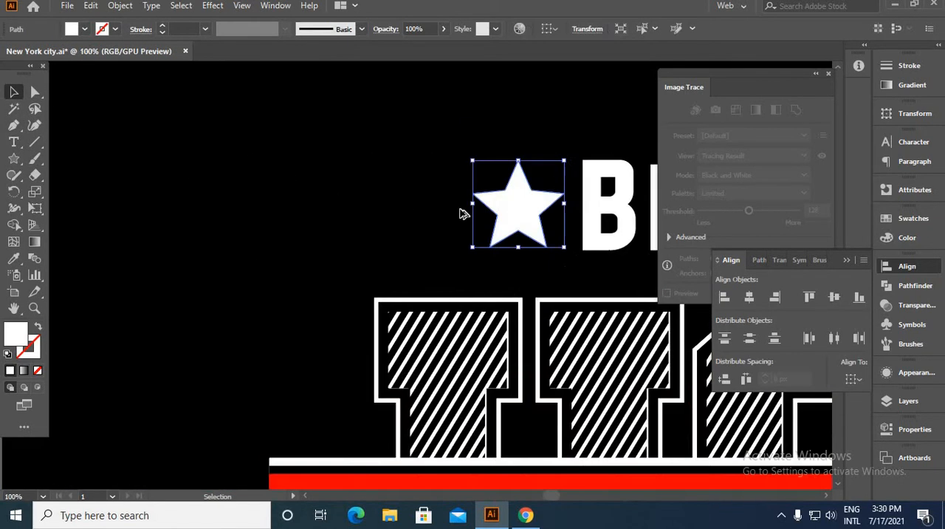
mouse_move(505, 214)
left_mouse_down()
mouse_move(418, 212)
mouse_move(320, 244)
left_mouse_up()
key("ctrl+minus")
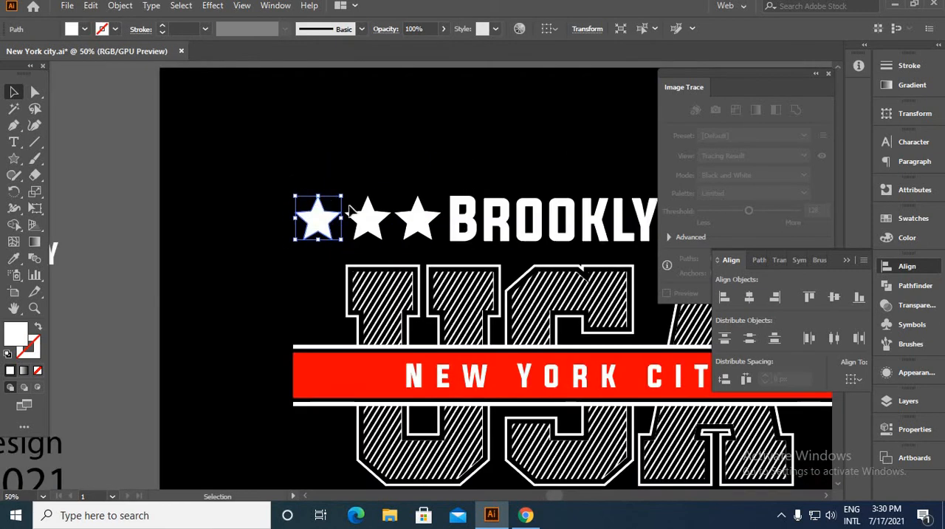
Group the three stars and scale them down beside BROOKLYN, flush with the outer edge of the U.
left_click_drag(430, 249, 401, 258)
key("ctrl+g")
left_click(399, 256)
scroll(399, 256, "down", 2)
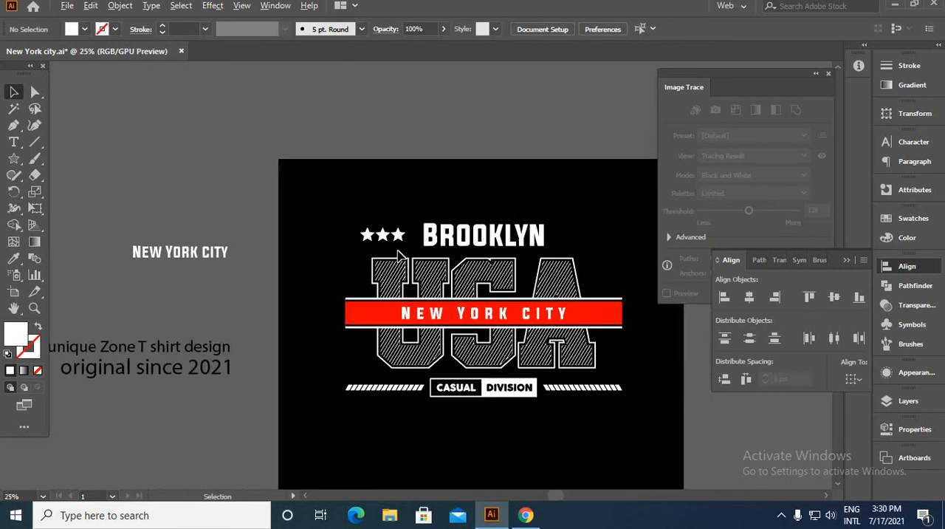
Duplicate the three-star group to the other end of the word BROOKLYN.
scroll(303, 182, "up", 2)
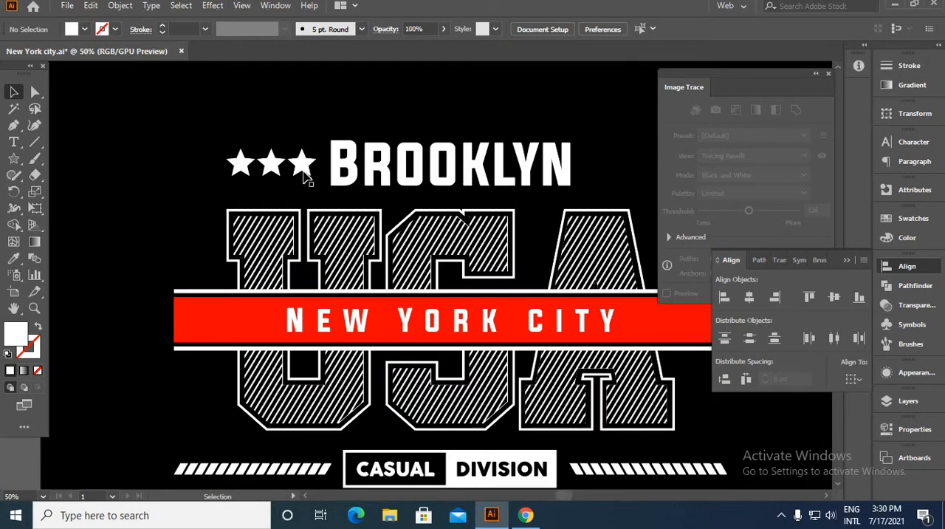
left_click(303, 176)
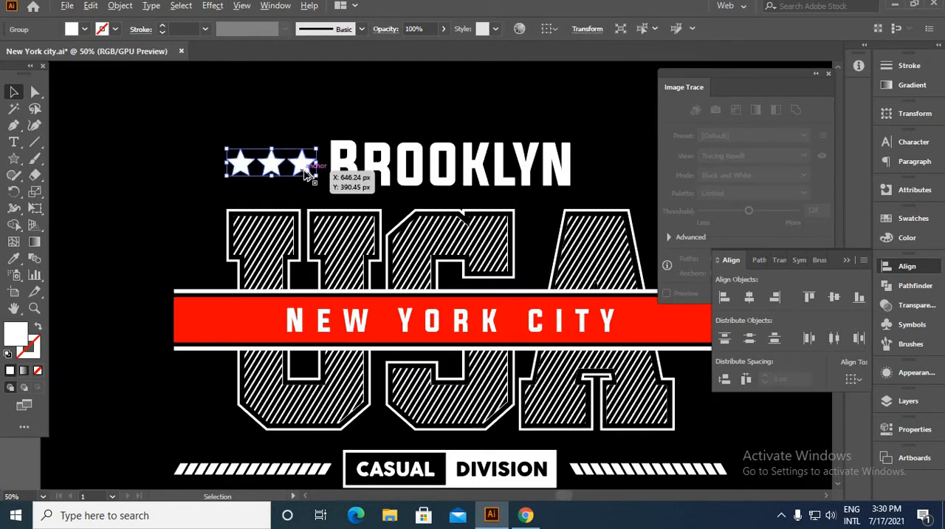
left_click_drag(403, 177, 645, 170)
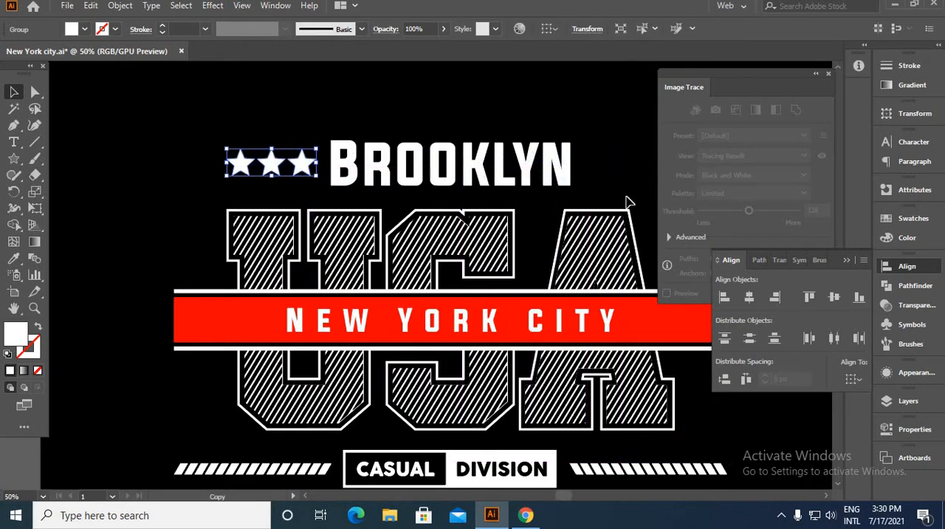
key("space")
left_click_drag(301, 164, 617, 174)
key("space")
left_click_drag(596, 206, 451, 304)
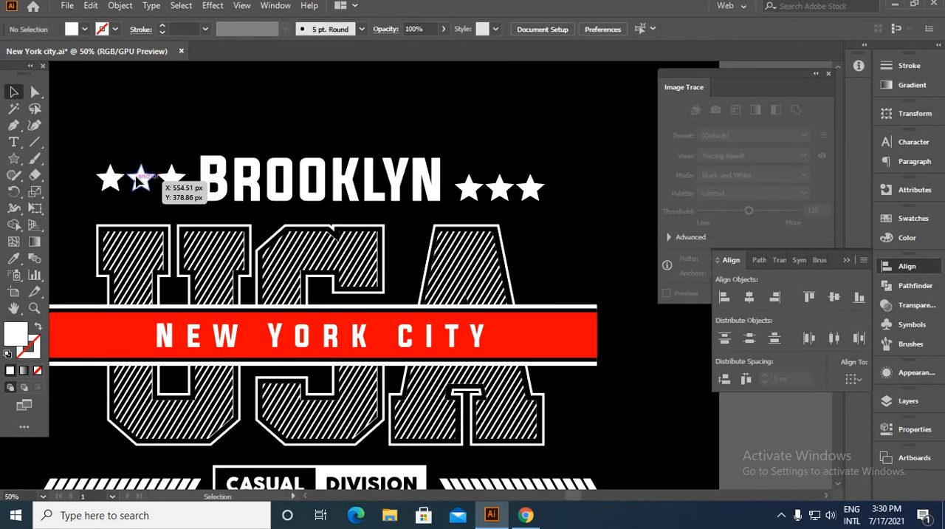
Align the two three-star groups at the same height on either side of BROOKLYN.
left_click(140, 180)
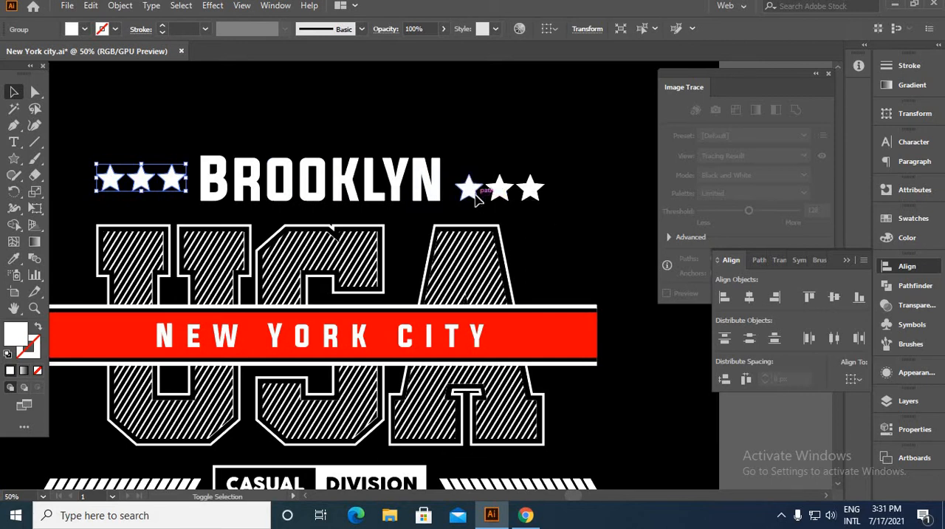
left_click(481, 189, "shift")
left_click(138, 186)
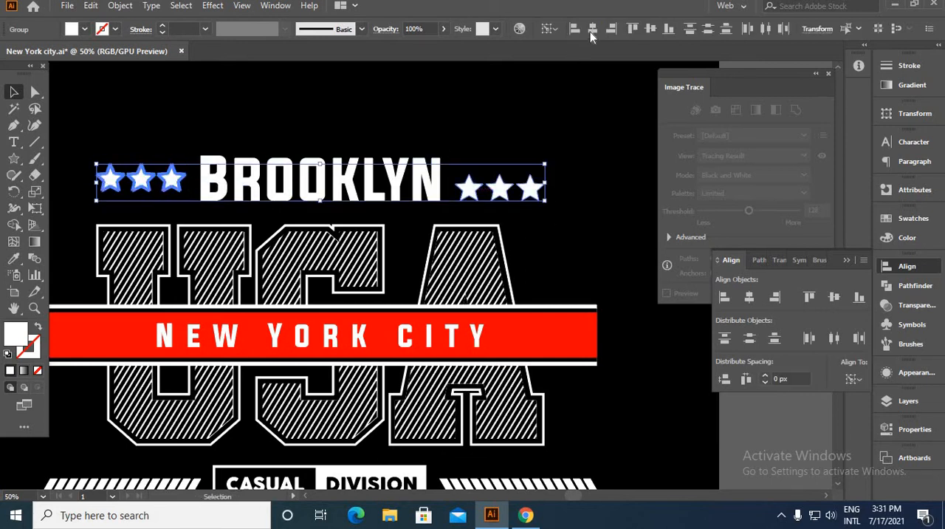
key("ctrl+minus")
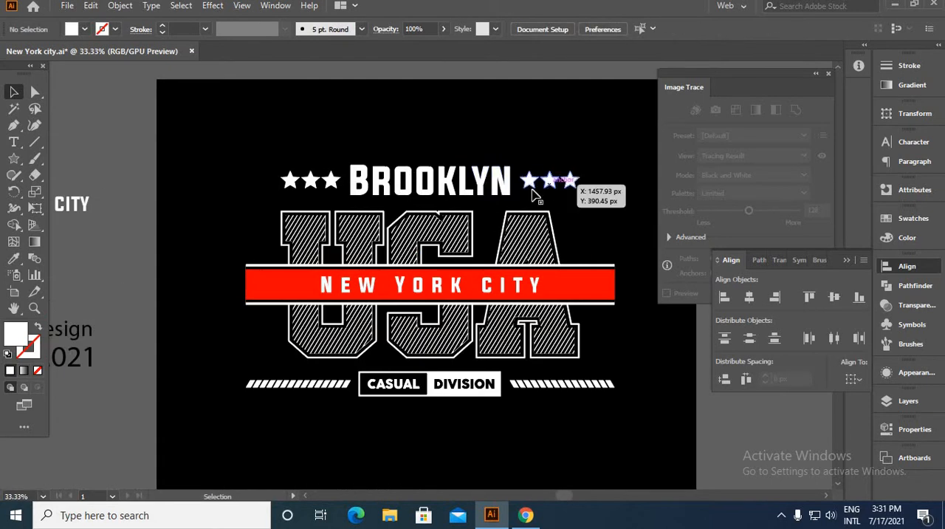
Group the two sets of stars together and deselect them.
left_click(308, 193, "shift")
left_click(323, 186, "shift")
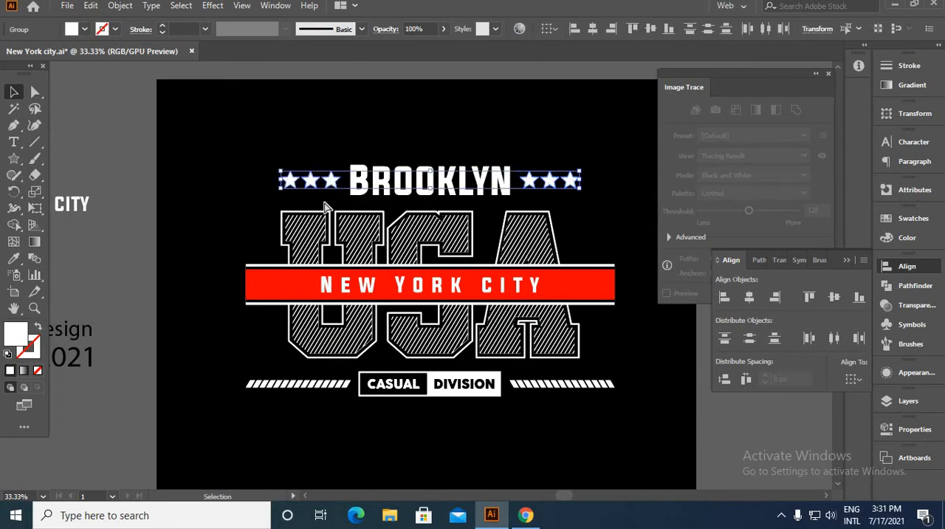
key("ctrl+g")
left_click(332, 220, "shift")
left_click(331, 220)
Scale BROOKLYN and its stars down to a narrower line above the USA lettering and deselect them.
left_click(552, 109)
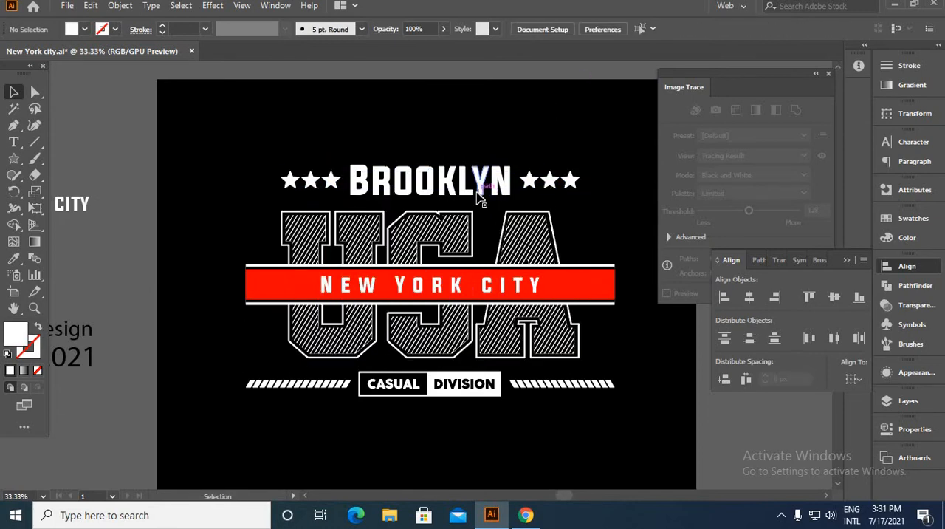
left_click(479, 193)
left_click_drag(511, 196, 484, 185)
left_click(487, 143)
Centre BROOKLYN and the star group vertically on each other and group them into one object.
key("ctrl+equal")
key("ctrl+equal")
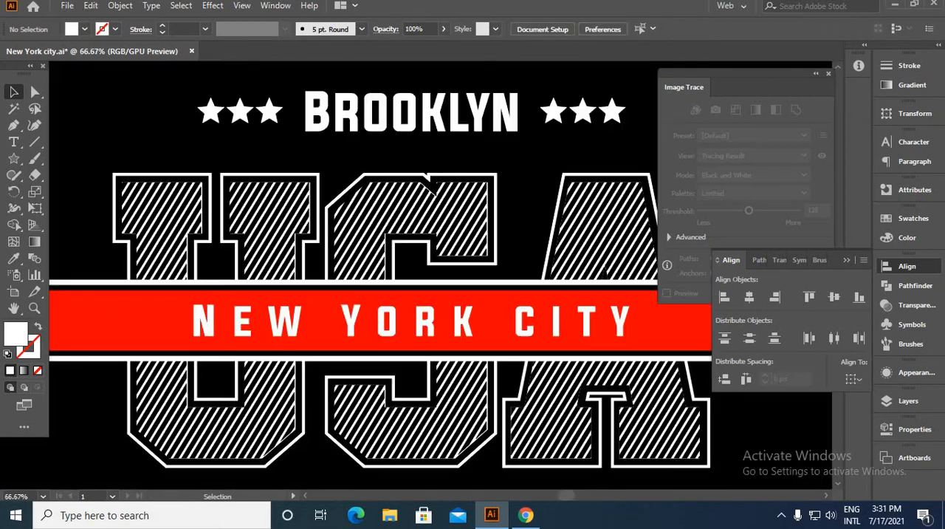
left_click(578, 119)
left_click(537, 118)
left_click(559, 125)
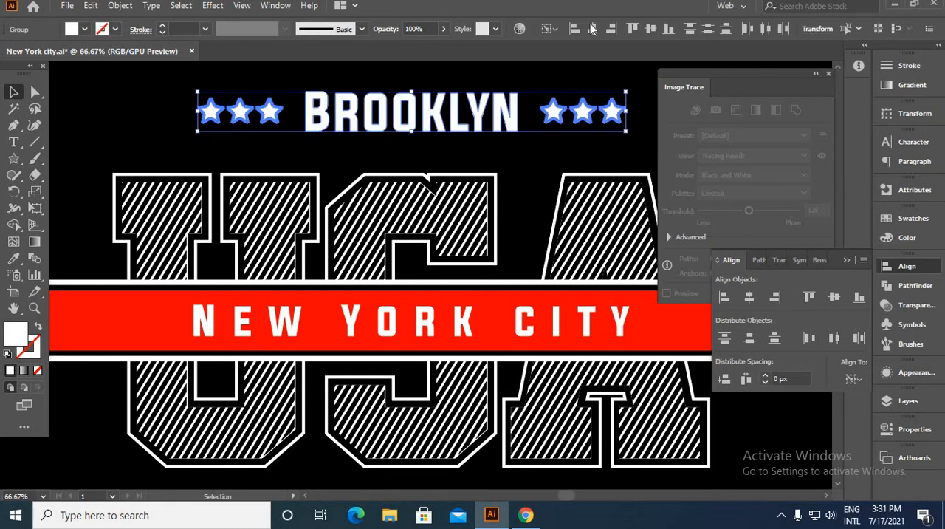
left_click(648, 29)
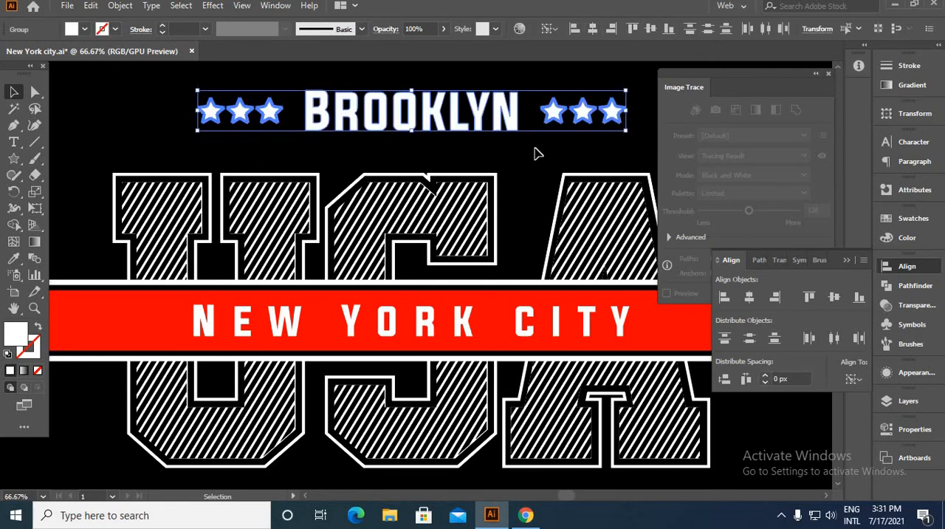
left_click(176, 90)
left_click_drag(590, 143, 627, 143)
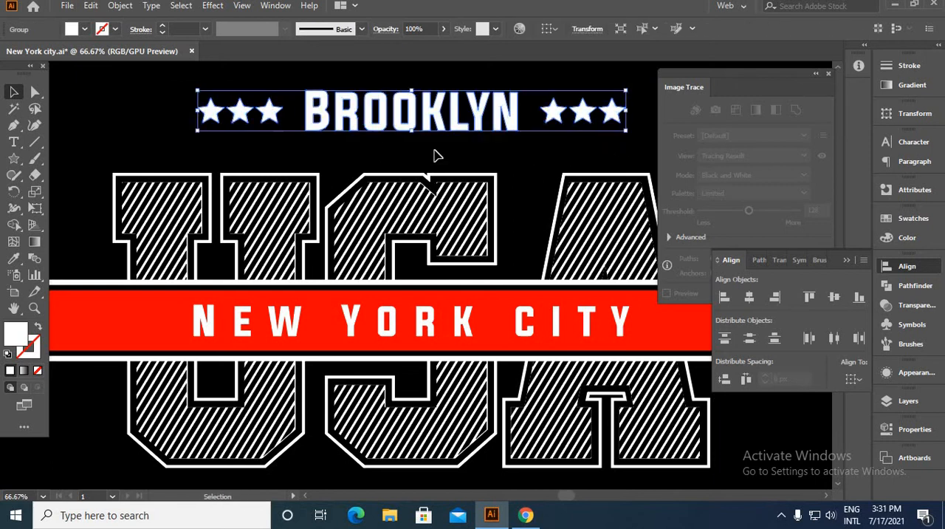
Centre the BROOKLYN and stars group horizontally on the USA lettering and move it down closer to the letters.
scroll(400, 147, "down", 2)
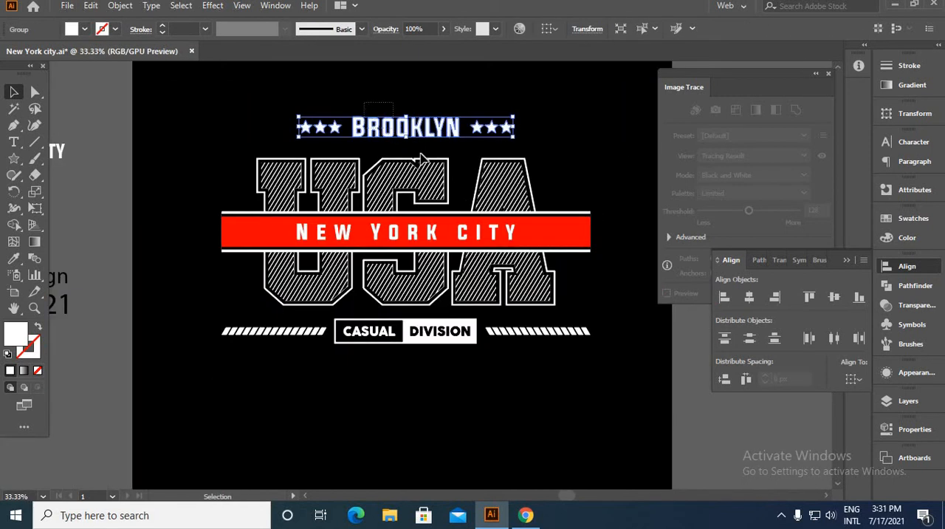
left_click(446, 184, "shift")
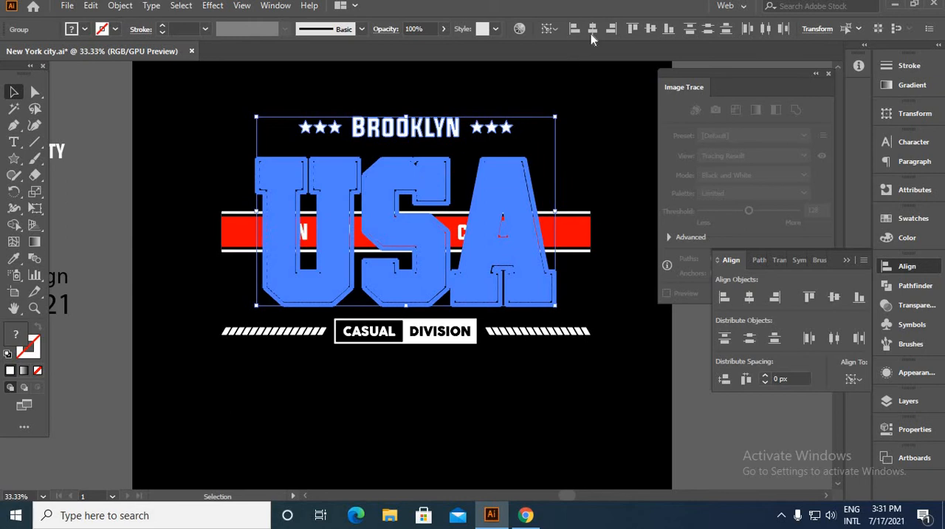
left_click(539, 137)
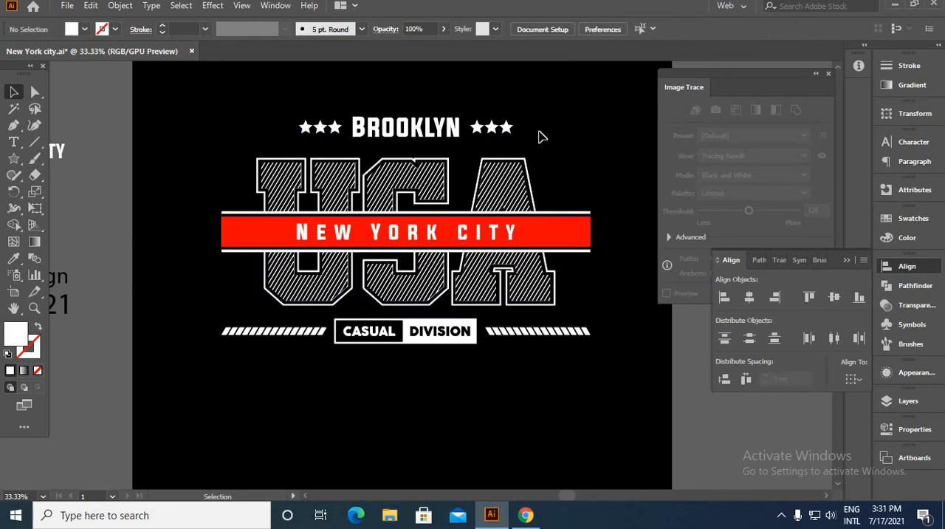
scroll(406, 140, "up", 2)
left_click(403, 133)
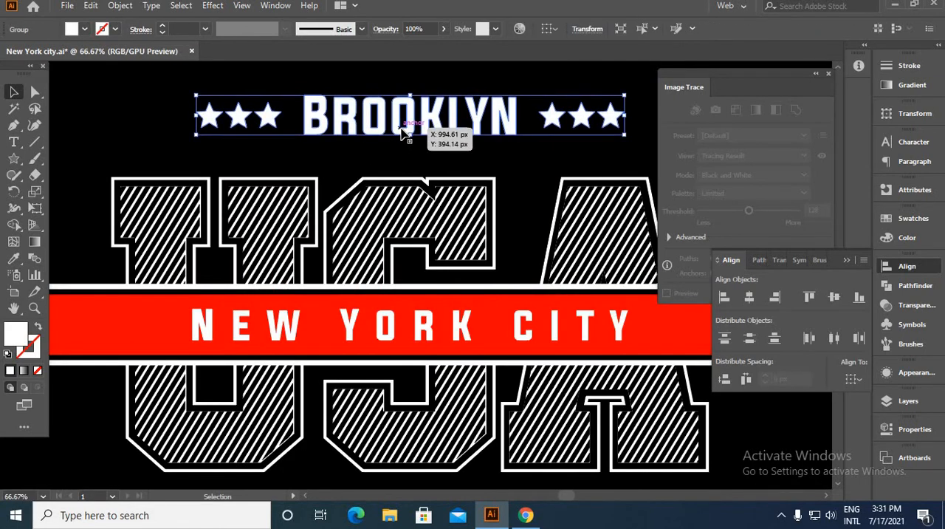
left_click_drag(404, 133, 404, 150)
left_click(580, 161)
Isolate the stars within the BROOKLYN group and recolour them red with the Eyedropper, sampling the NEW YORK CITY bar.
left_click(576, 140)
double_click(576, 140)
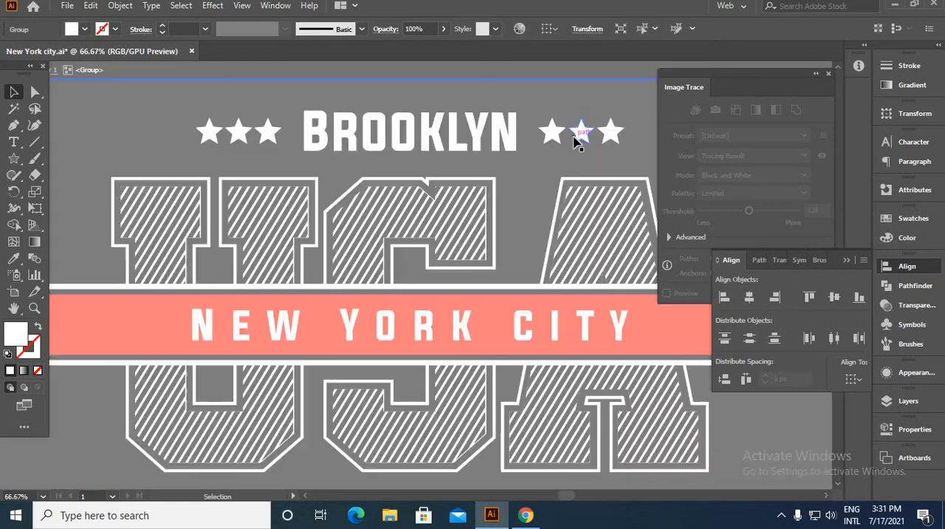
left_click(567, 145)
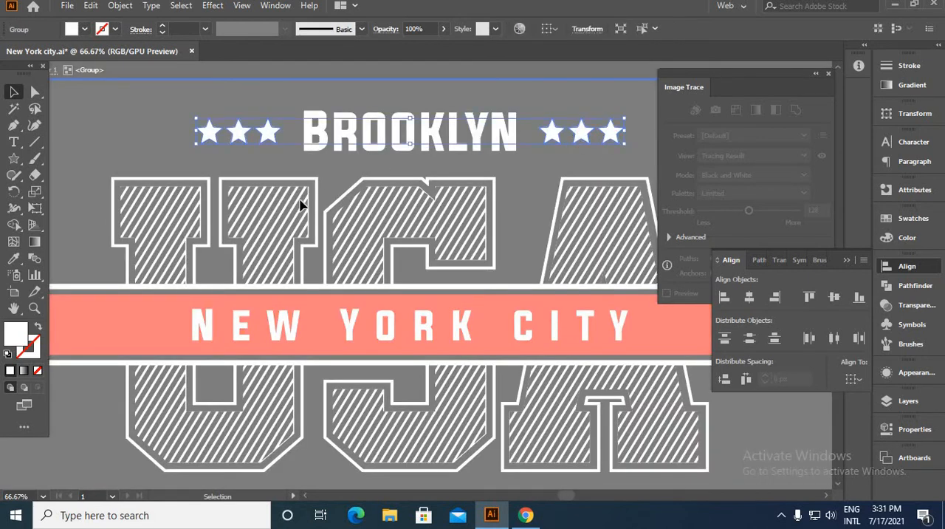
left_click(15, 259)
left_click(106, 310)
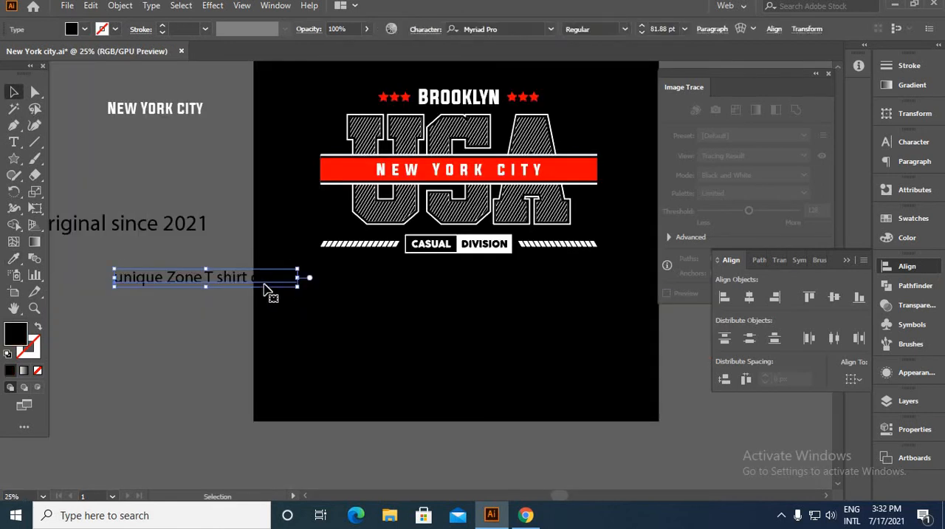
Move the "unique Zone T shirt design" text clear of the black background and break it onto a second line before "T shirt design".
left_click_drag(265, 287, 195, 288)
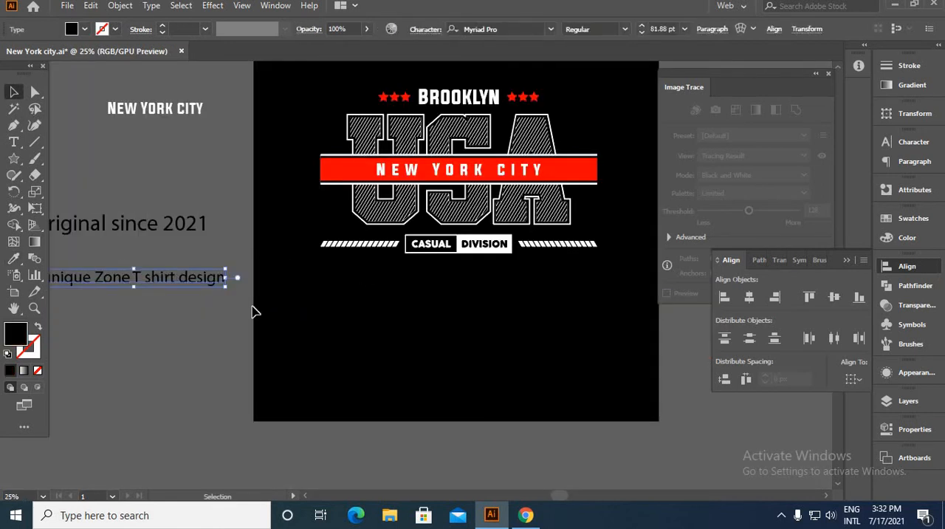
double_click(358, 282)
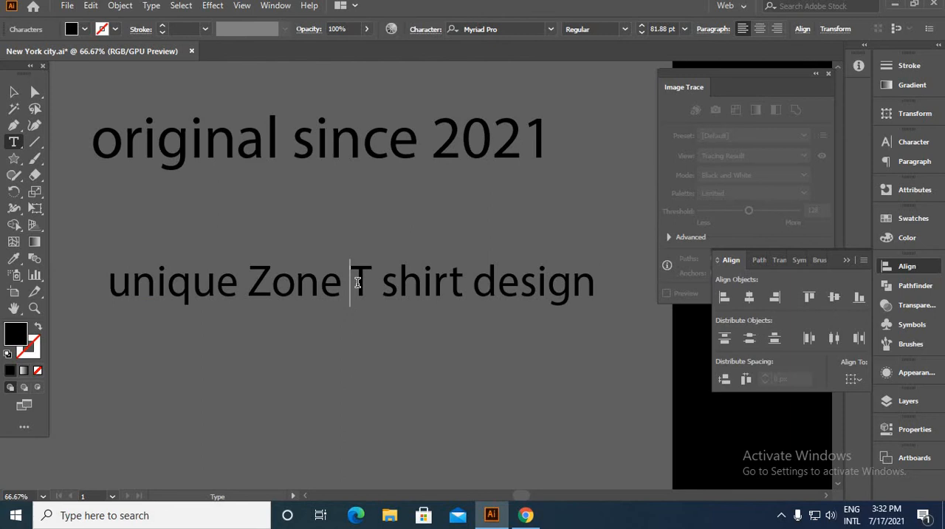
key("Return")
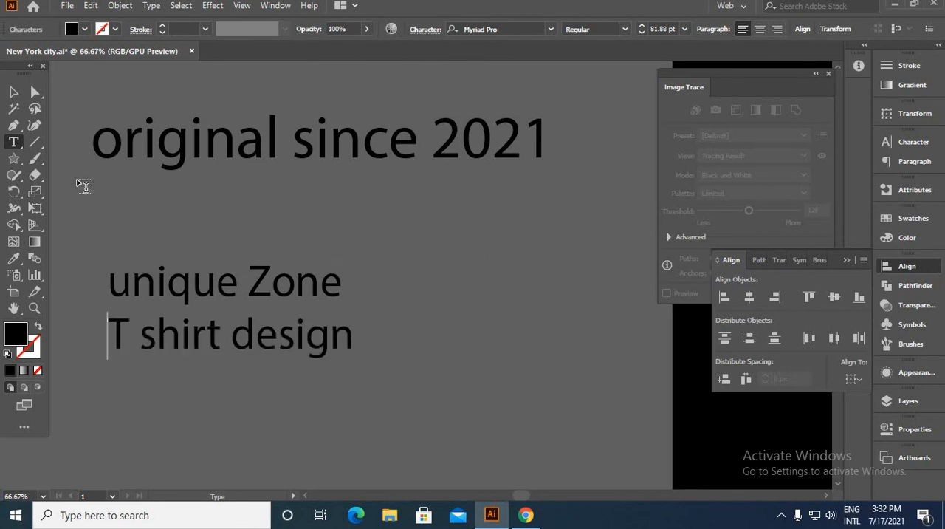
left_click(13, 93)
Change the two-line unique Zone text to Title Case.
left_click_drag(132, 223, 449, 412)
left_click(152, 6)
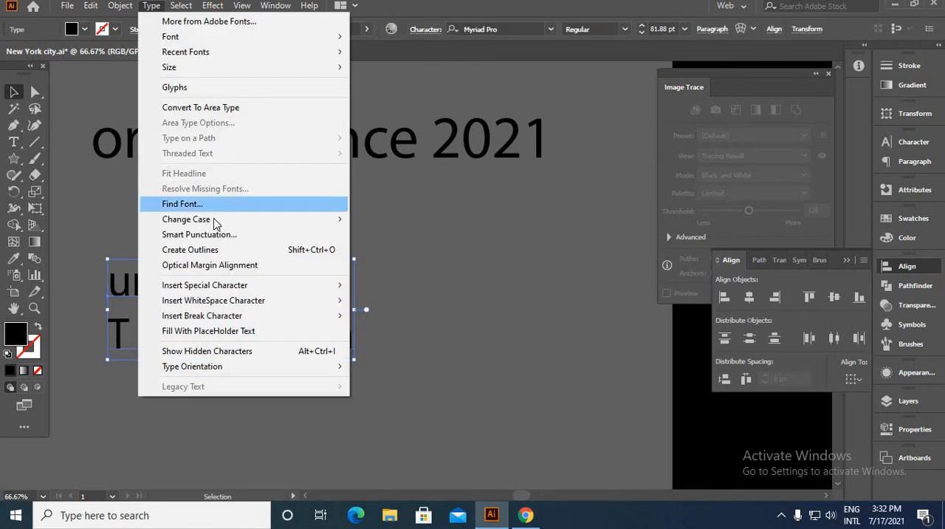
mouse_move(325, 220)
left_click(399, 251)
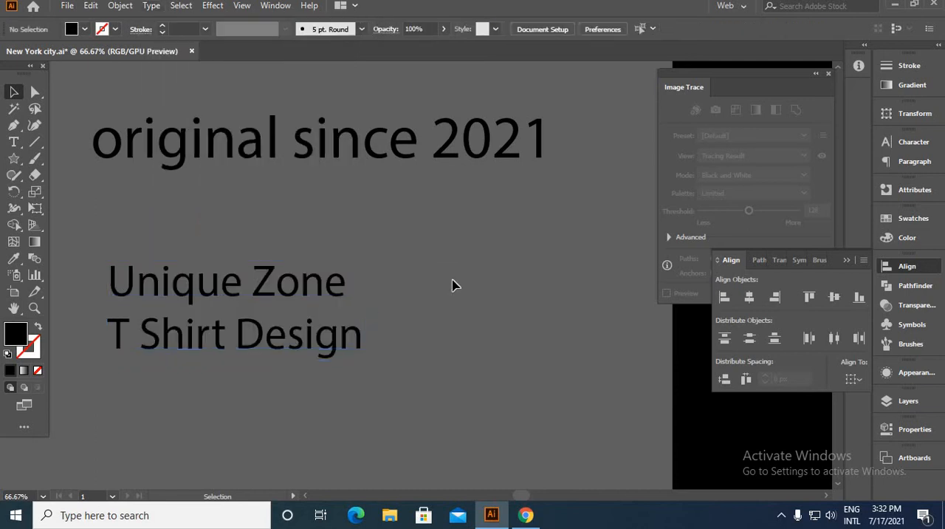
Move the Unique Zone text under "original since 2021" and split its two lines into separate text objects with the divideTextFrame script.
scroll(338, 294, "down", 1)
scroll(401, 268, "down", 2)
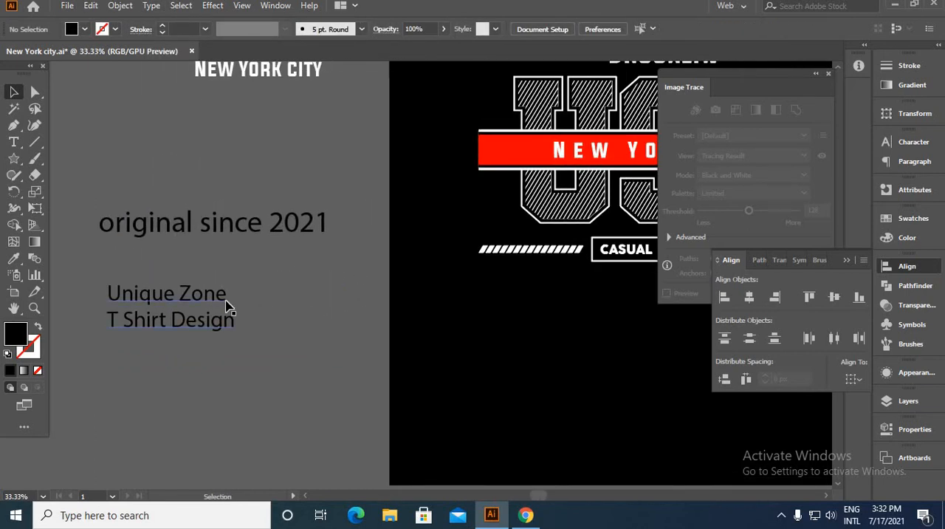
left_click_drag(225, 305, 297, 304)
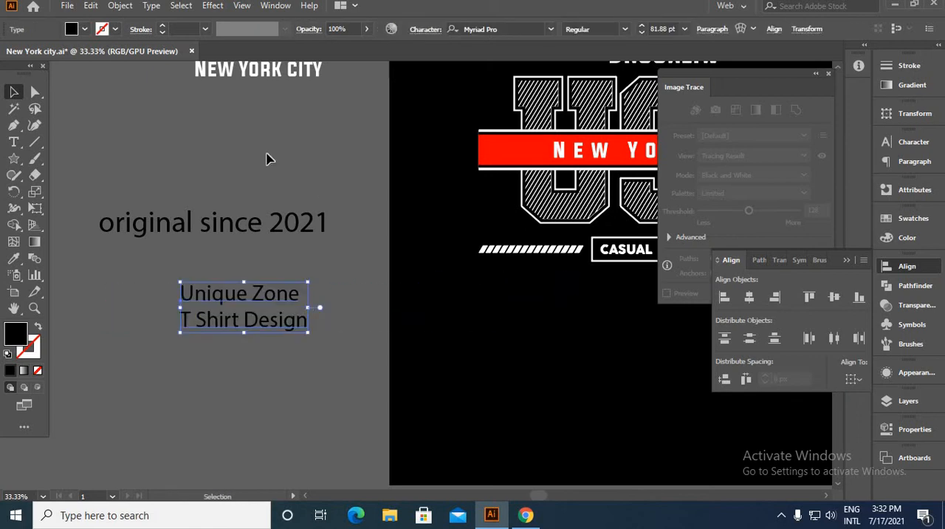
left_click(67, 5)
mouse_move(96, 299)
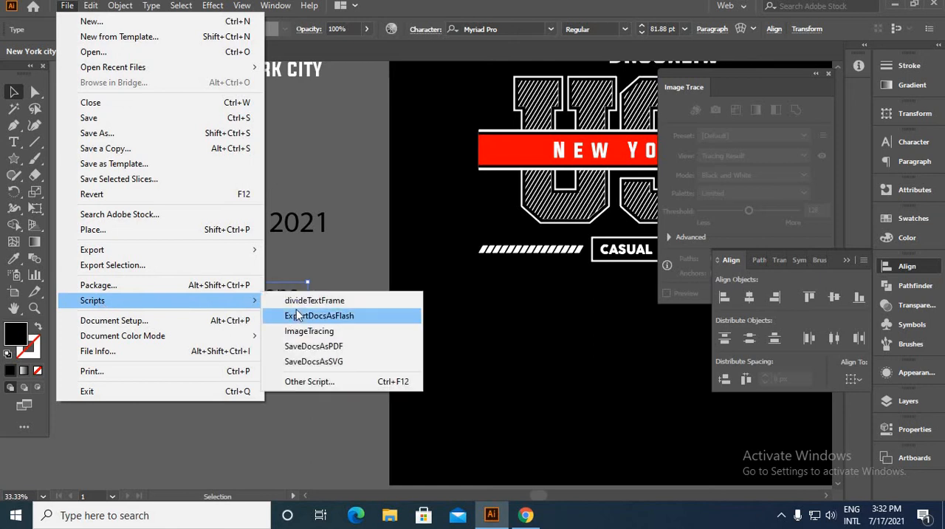
left_click(298, 304)
left_click(255, 355)
left_click_drag(519, 339, 513, 274)
scroll(339, 323, "down", 2)
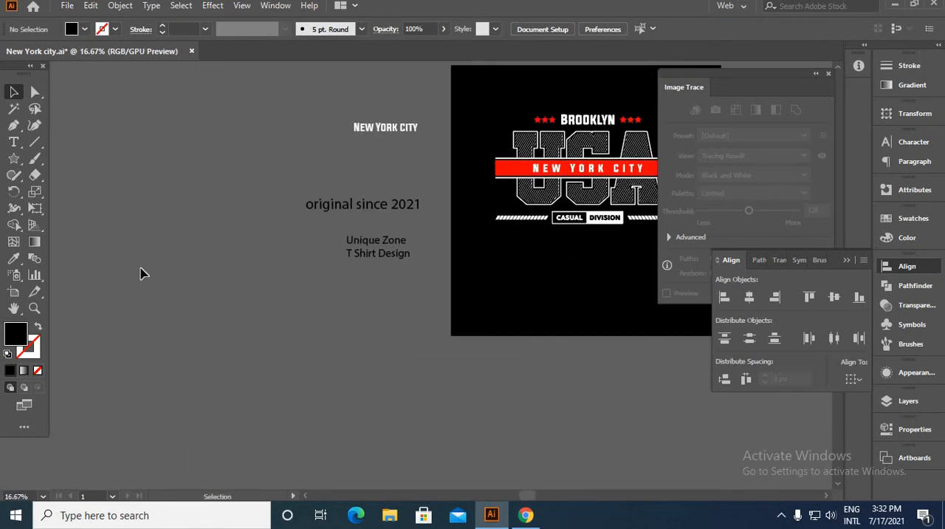
Draw a tall, narrow black rectangle in the empty area below and beside the Unique Zone text.
key("m")
scroll(251, 277, "up", 2)
scroll(268, 299, "down", 1)
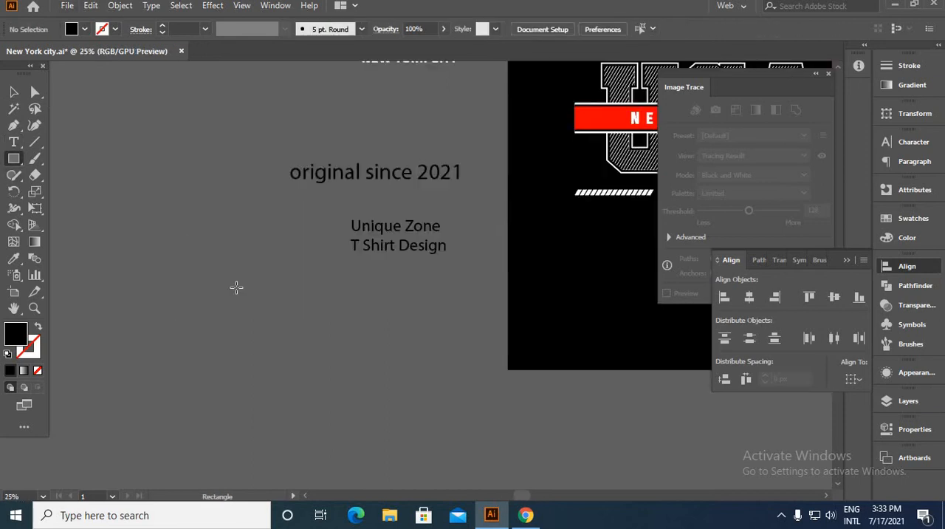
left_click_drag(228, 273, 244, 396)
key("v")
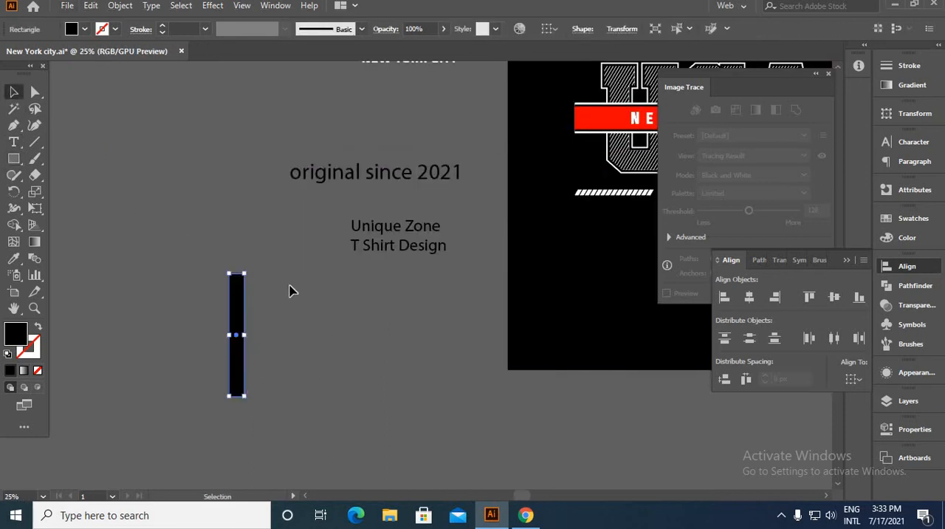
Rotate the narrow black rectangle clockwise to a 45° diagonal.
scroll(259, 277, "up", 2)
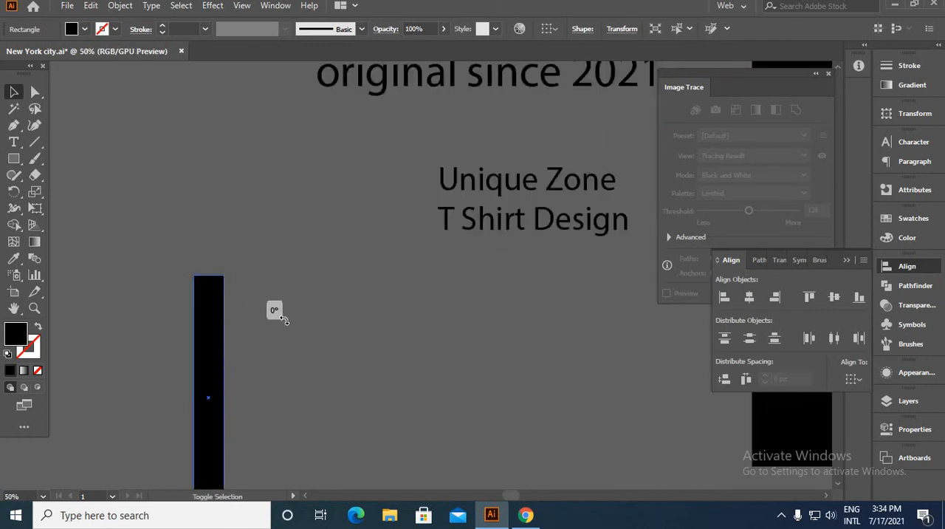
left_click_drag(274, 312, 379, 323)
left_click(373, 348)
Reflect a copy of the diagonal bar across the horizontal axis to form an X, then deselect it.
scroll(373, 348, "down", 2)
right_click(307, 353)
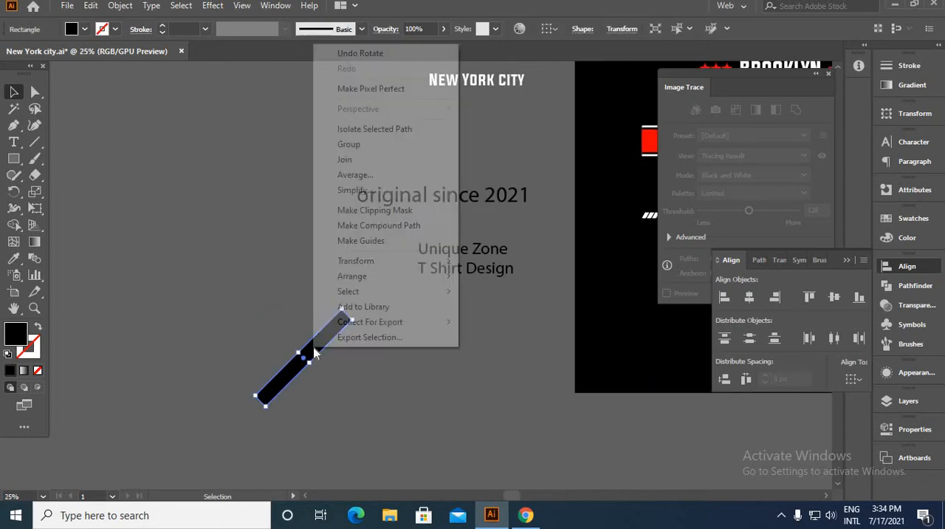
mouse_move(360, 267)
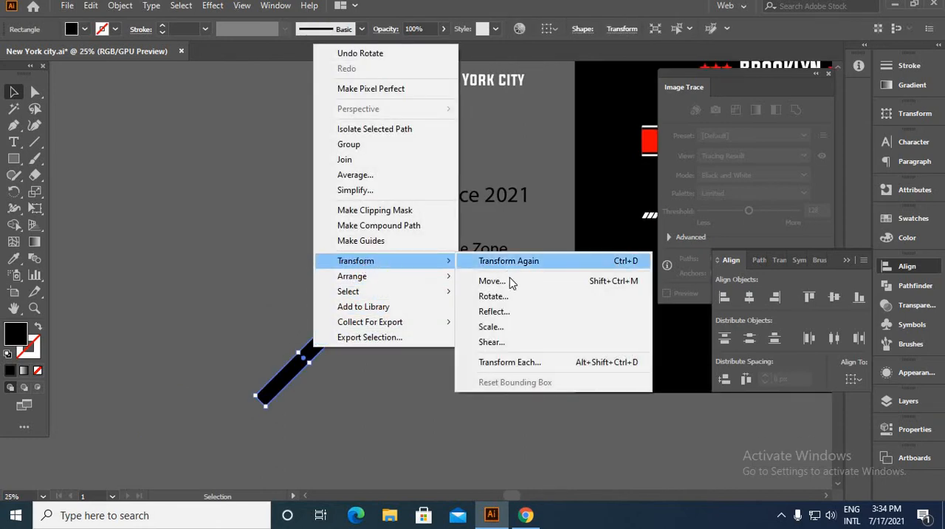
left_click(516, 311)
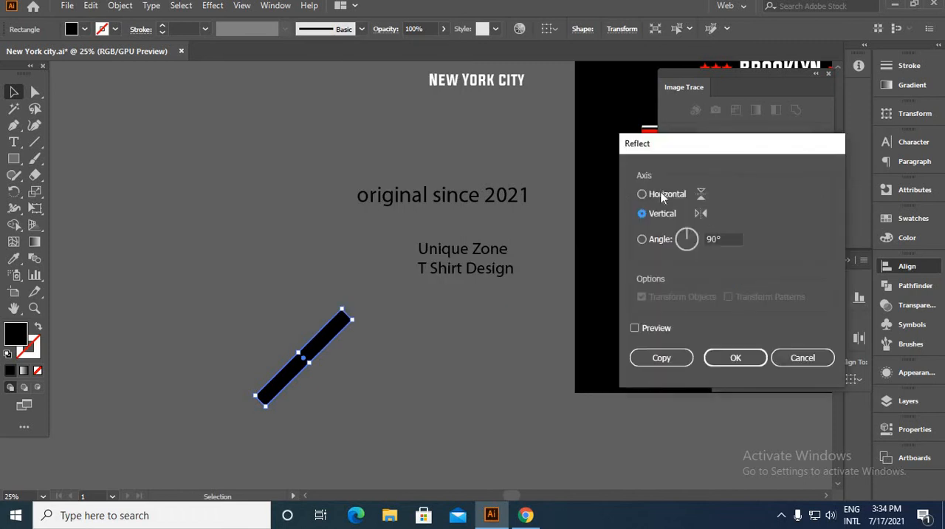
left_click(643, 194)
left_click(654, 358)
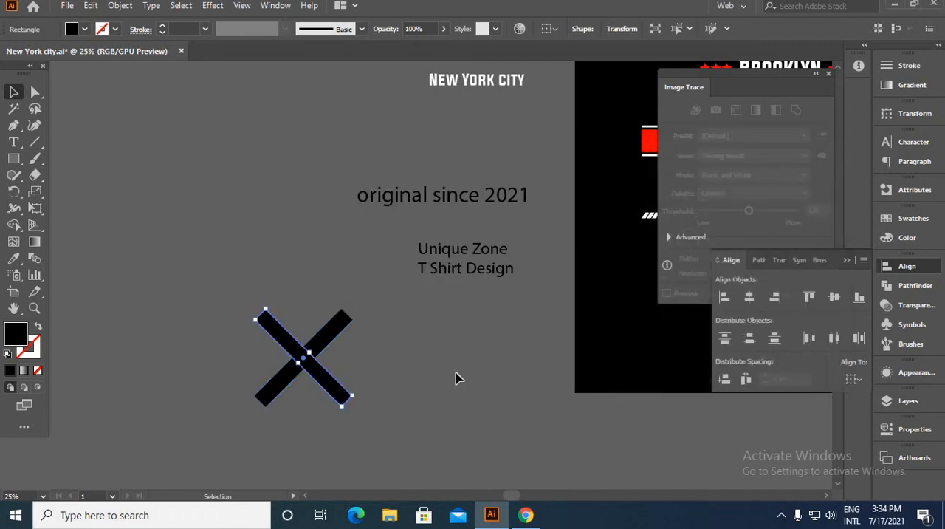
left_click(417, 394)
Remove the two right arms of the X with the Shape Builder tool, leaving a right-pointing chevron.
scroll(320, 401, "up", 3)
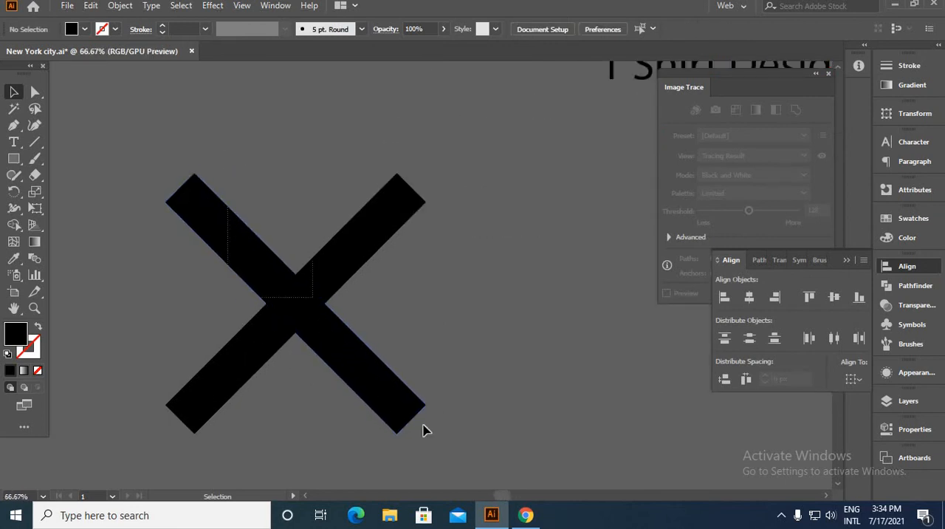
key("ctrl+a")
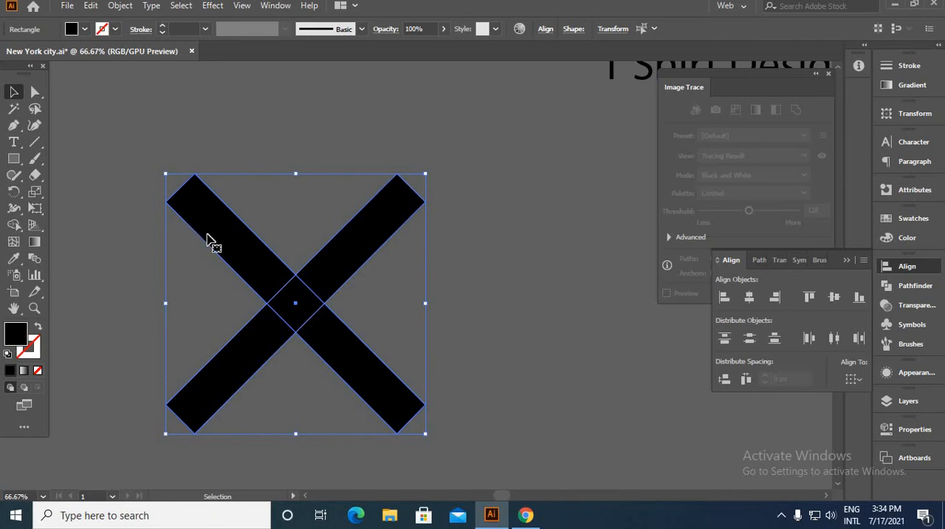
left_click(22, 233)
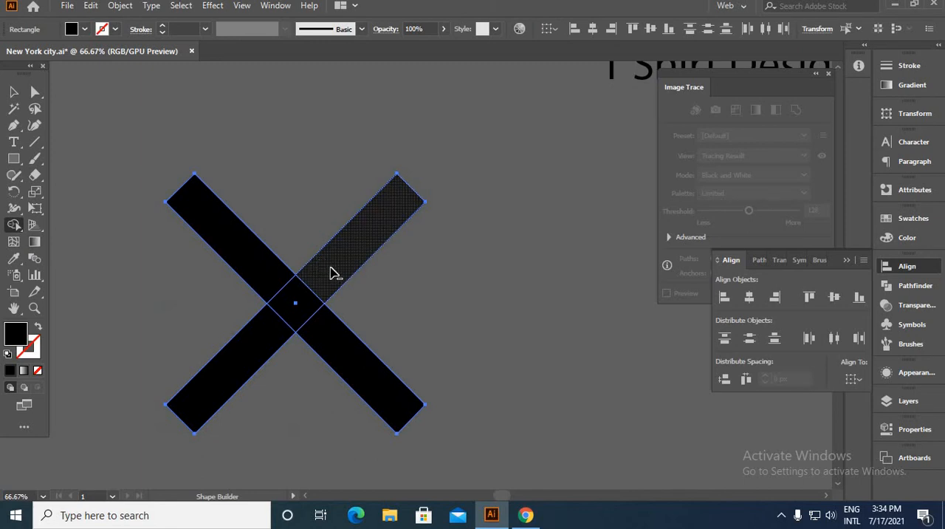
left_click(333, 275, "alt")
left_click(350, 376, "alt")
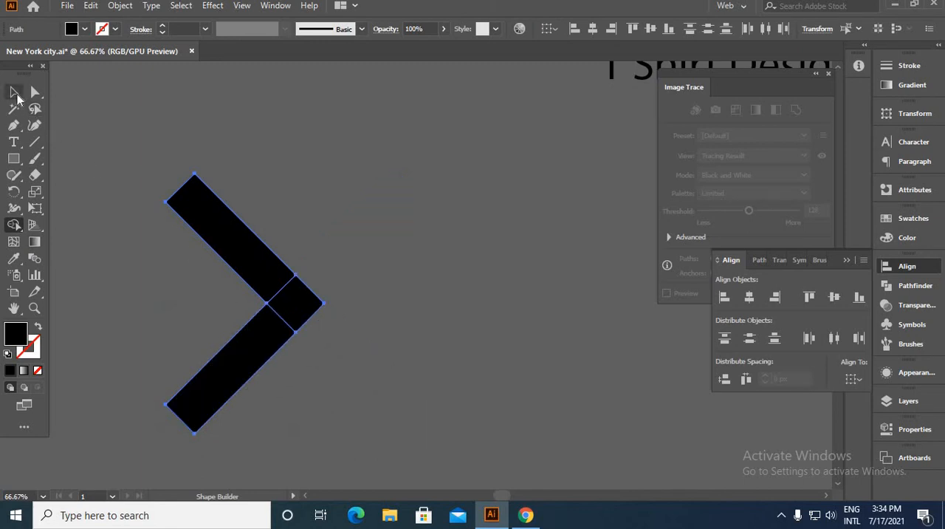
left_click(14, 91)
left_click(392, 276)
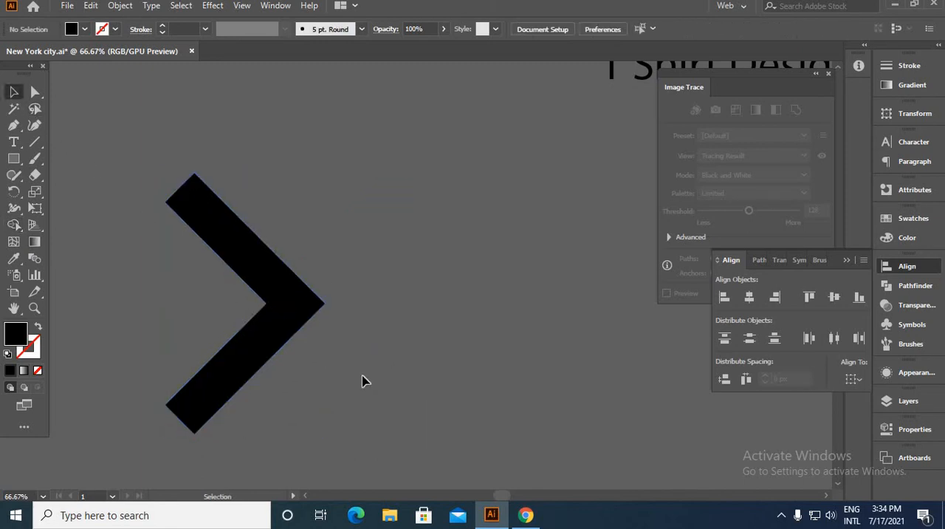
Unite the chevron's pieces into a single shape with Pathfinder and deselect it.
key("ctrl+a")
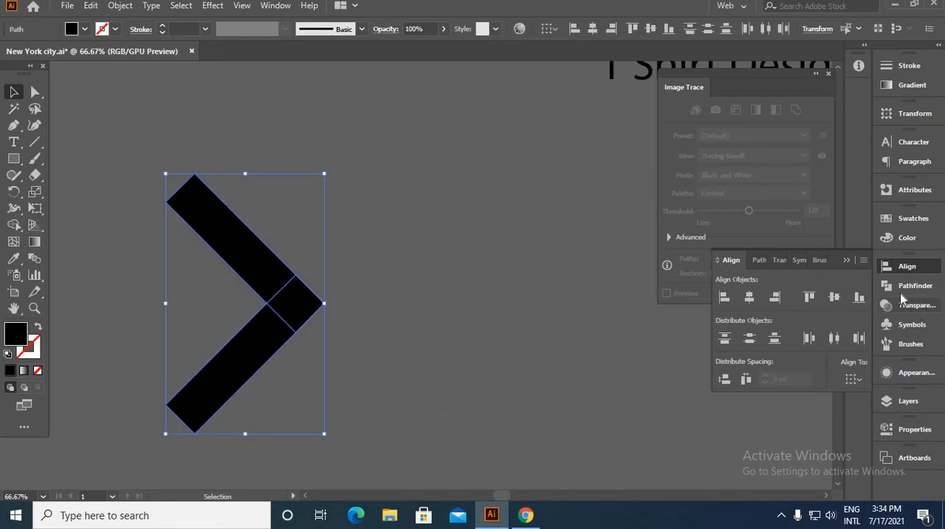
left_click(759, 259)
left_click(725, 296)
left_click(527, 300)
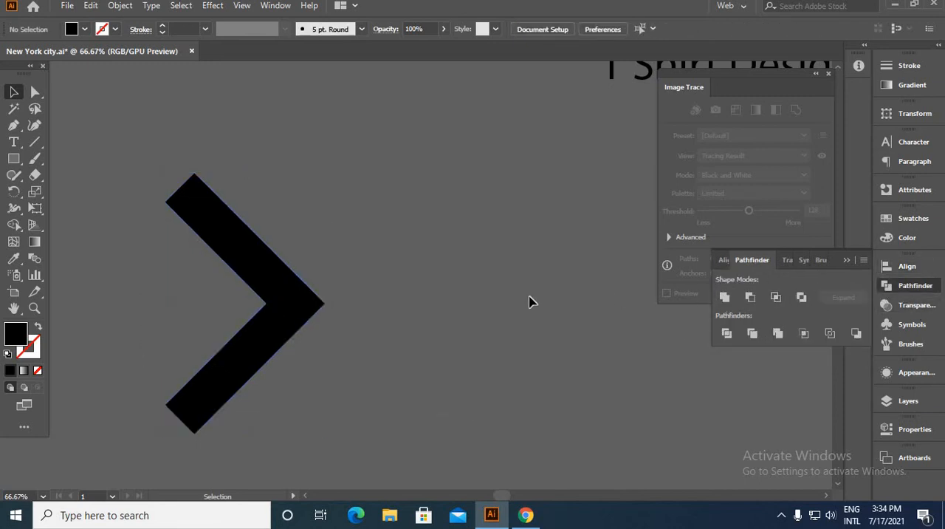
Trim the chevron's two open ends to one straight vertical edge with the Eraser tool and deselect it.
scroll(527, 300, "down", 3)
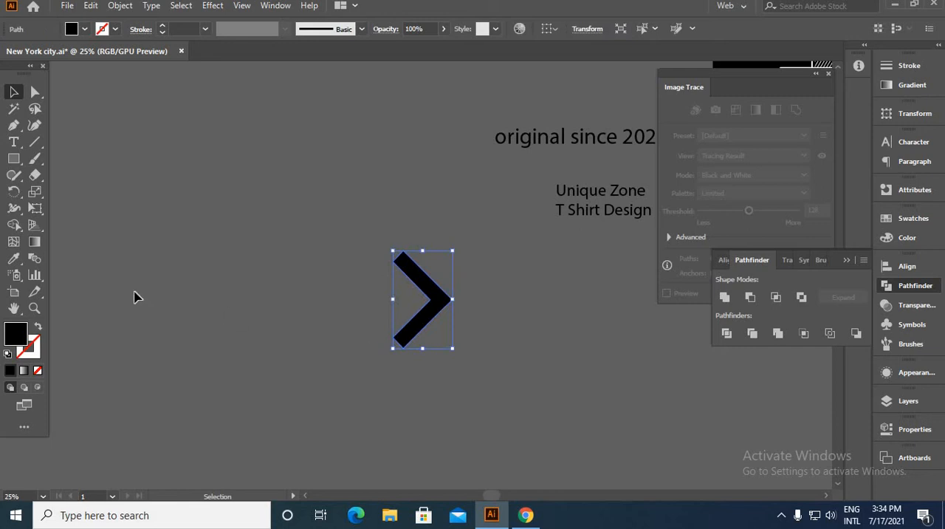
left_click(35, 175)
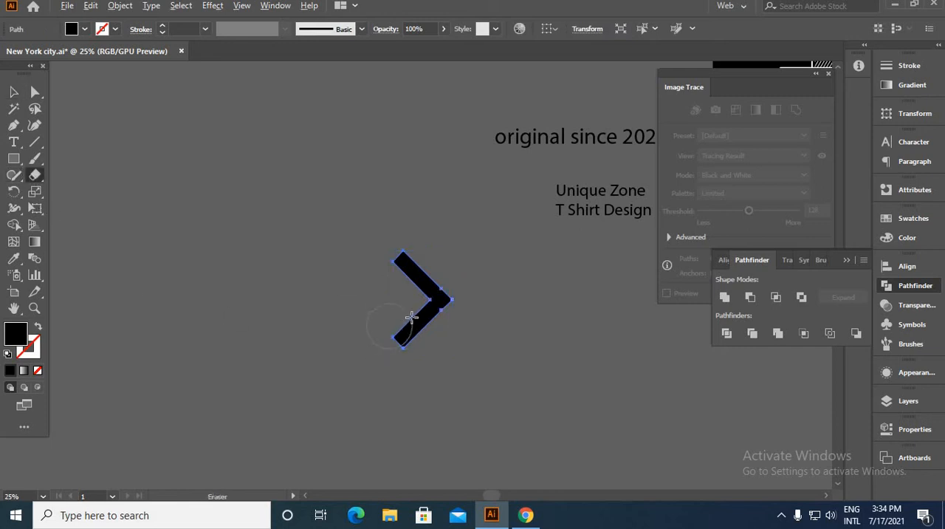
scroll(411, 316, "up", 2)
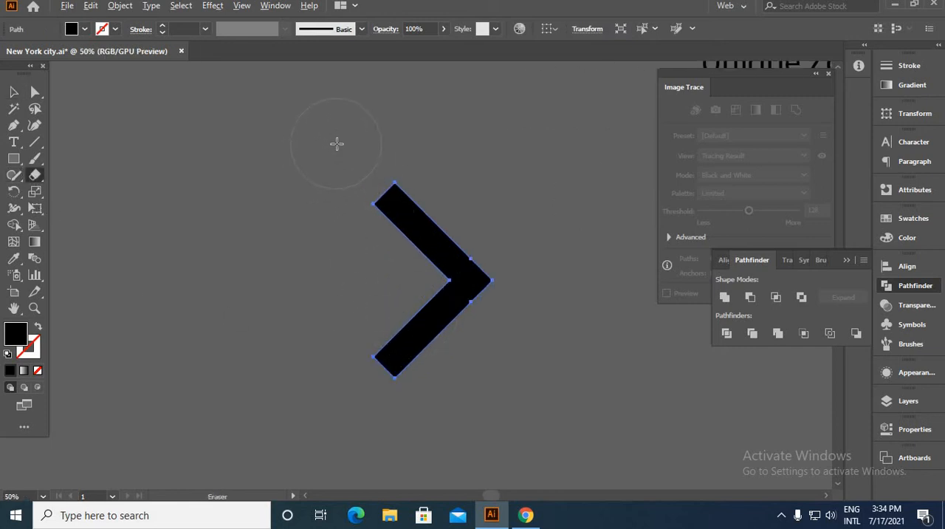
mouse_move(367, 201)
left_mouse_down()
mouse_move(392, 249)
mouse_move(409, 335)
mouse_move(401, 448)
left_mouse_up()
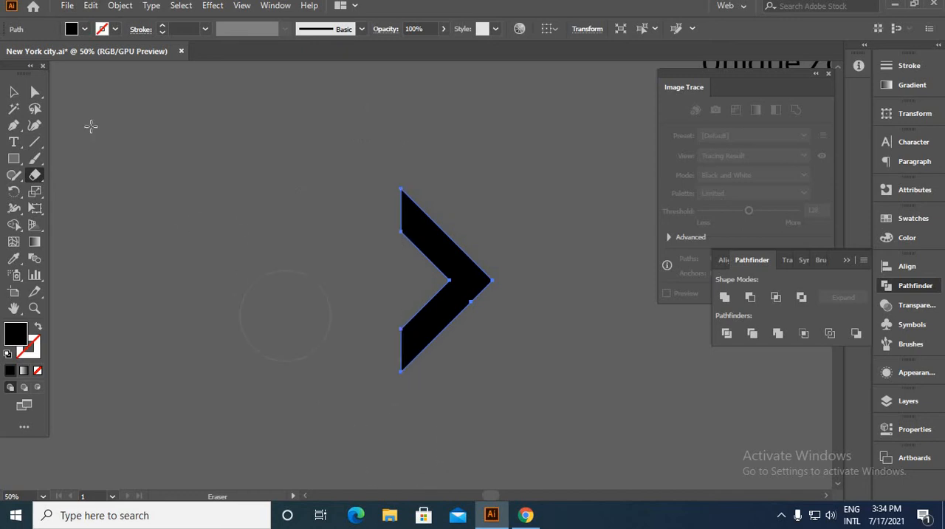
left_click(17, 92)
left_click(255, 215)
Narrow the chevron horizontally by pulling its pointed tip inward, then deselect it.
scroll(401, 259, "down", 2)
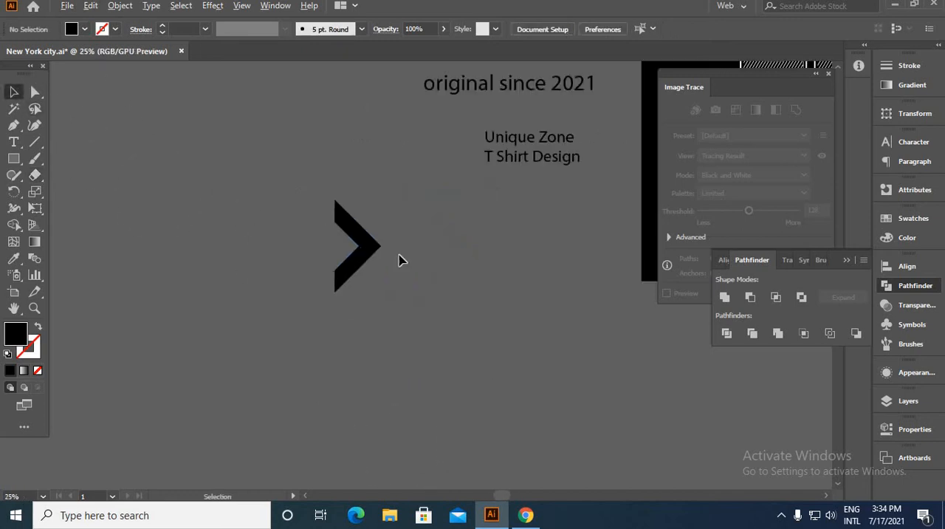
scroll(314, 260, "up", 3)
left_click(318, 260)
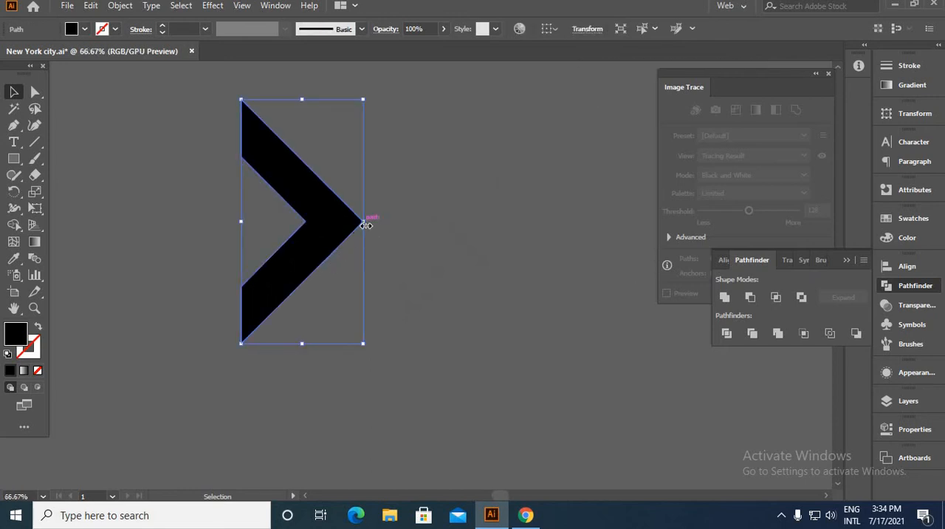
left_click_drag(365, 225, 345, 227)
left_click(382, 251)
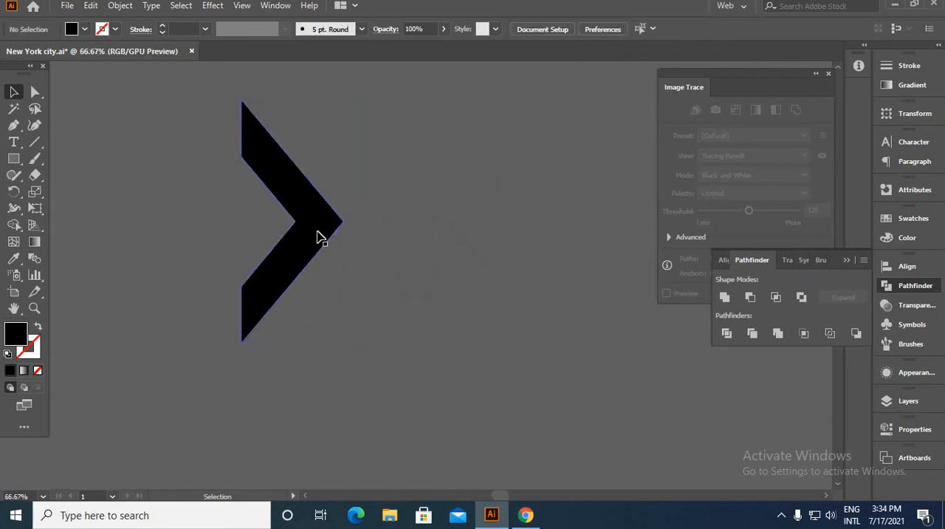
Duplicate the chevron sideways and repeat the copy to make a row of three evenly spaced right-pointing chevrons.
left_click(320, 237)
left_click_drag(321, 238, 384, 238)
key("a")
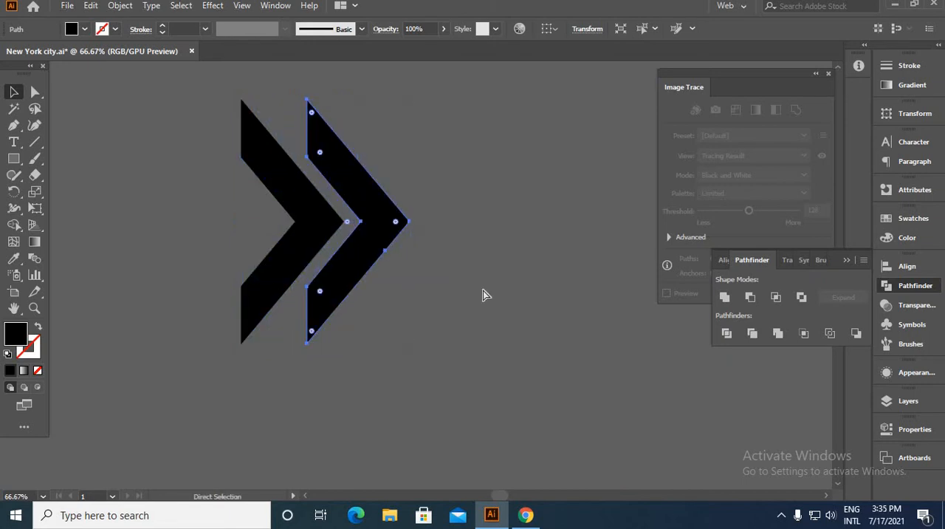
key("ctrl+d")
key("v")
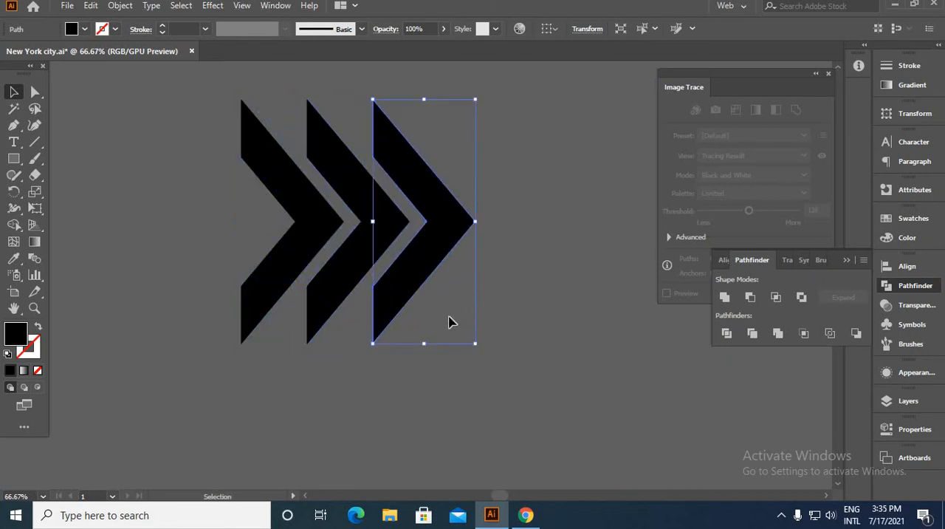
left_click(541, 310)
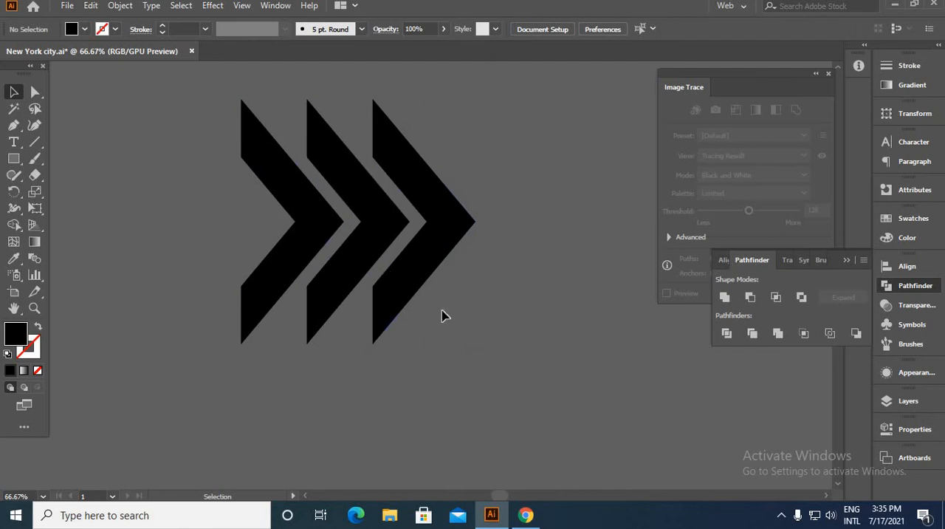
Trim the upper and lower ends of all three chevrons to flat horizontal edges with the Eraser tool.
key("ctrl+a")
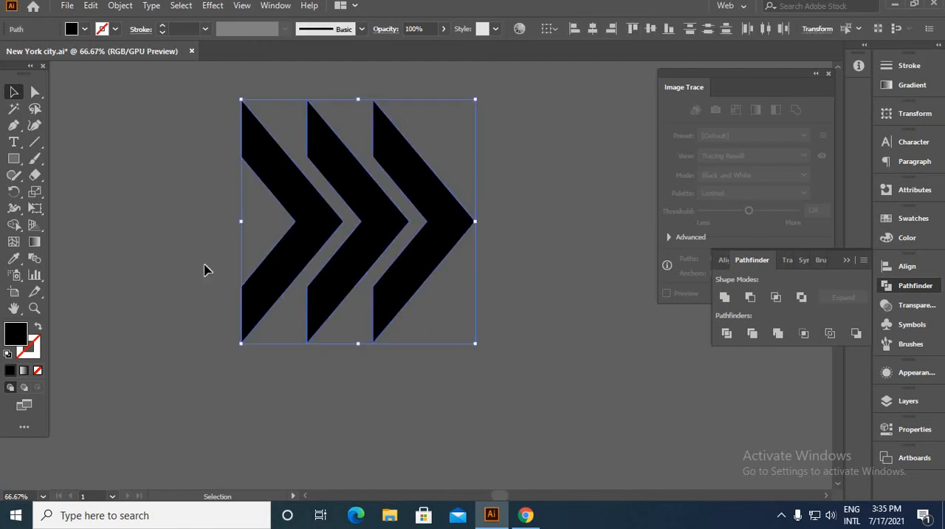
left_click(38, 178)
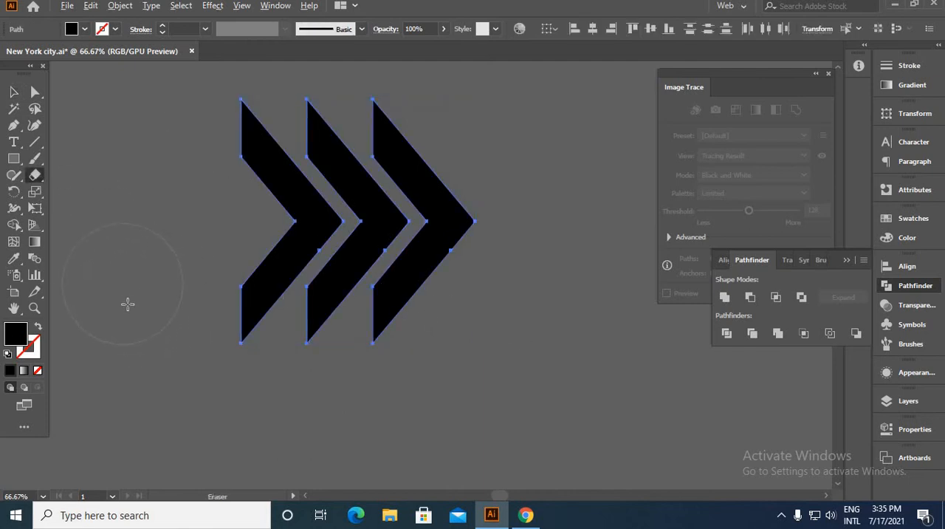
left_click_drag(133, 294, 572, 424)
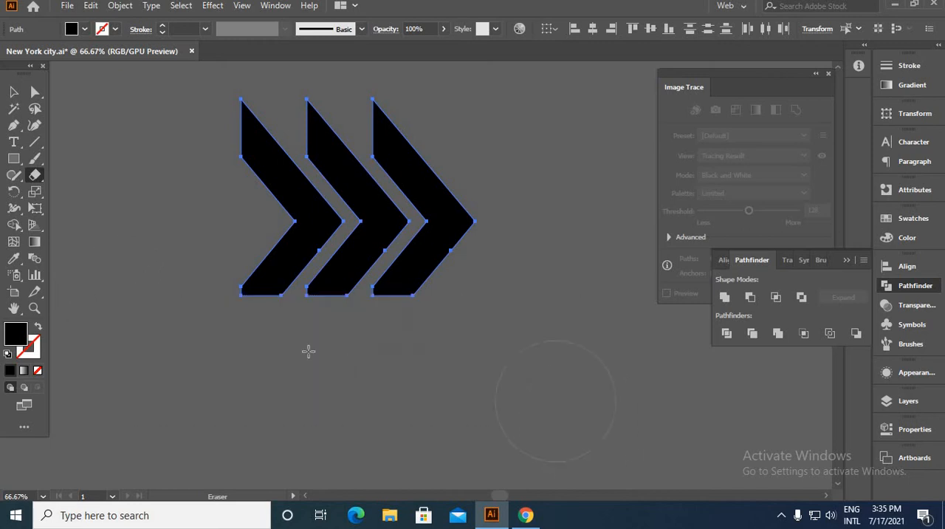
mouse_move(166, 274)
left_mouse_down()
mouse_move(327, 344)
mouse_move(489, 390)
mouse_move(559, 369)
left_mouse_up()
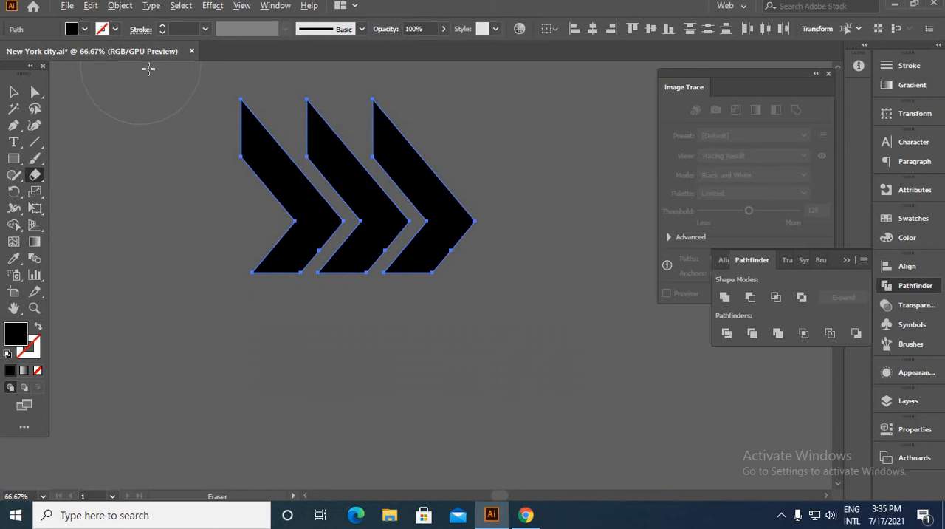
scroll(449, 265, "down", 3)
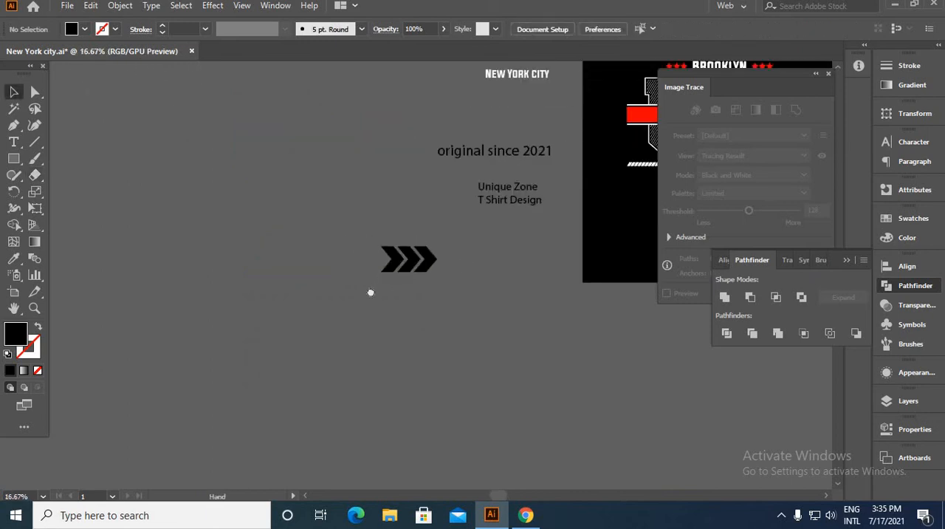
left_click_drag(370, 293, 246, 334)
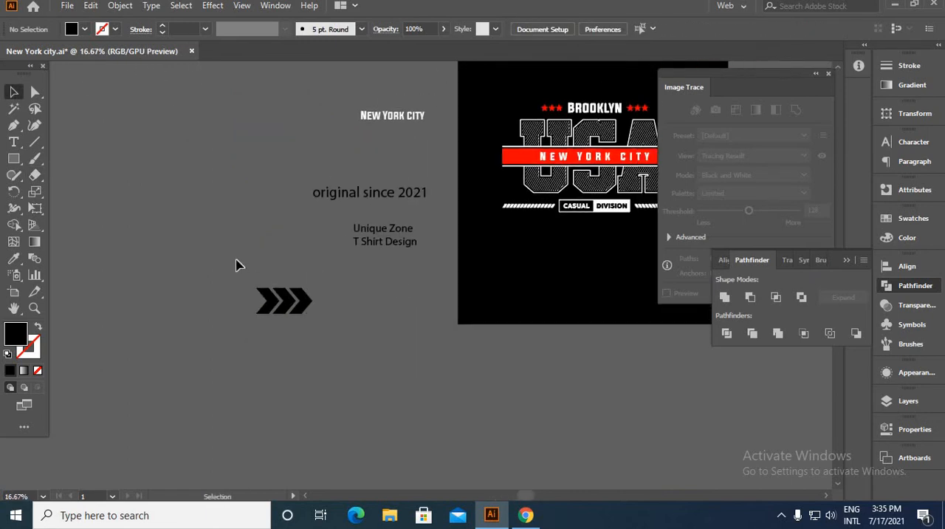
Recolour the three chevrons with the red of the NEW YORK CITY band using the Eyedropper and group them.
left_click(284, 300)
left_click(12, 259)
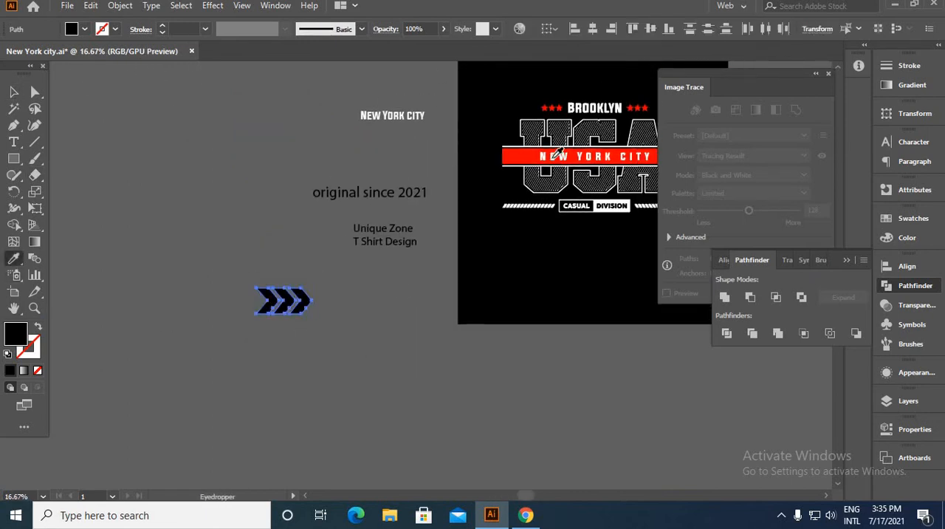
left_click(503, 151)
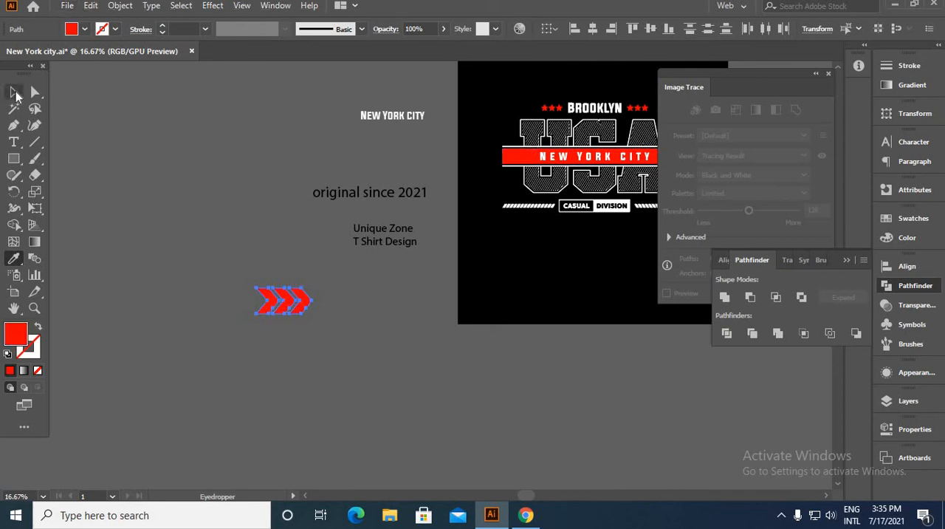
left_click(13, 93)
left_click(258, 290)
left_click_drag(246, 255, 339, 360)
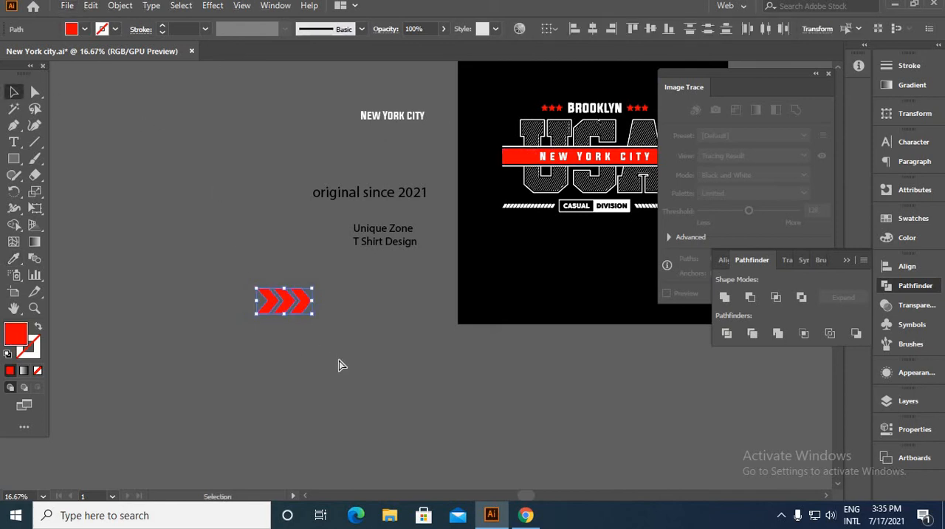
key("ctrl+g")
Move the red chevron group onto the black artboard, beneath the striped bar beside CASUAL.
left_click(293, 311)
left_click_drag(307, 295, 437, 212)
scroll(564, 237, "up", 3)
key("ctrl+0")
Place the Unique Zone text beside the red chevrons and make it white by sampling the CASUAL DIVISION label.
left_click_drag(151, 340, 411, 327)
scroll(410, 327, "up", 2)
right_click(412, 331)
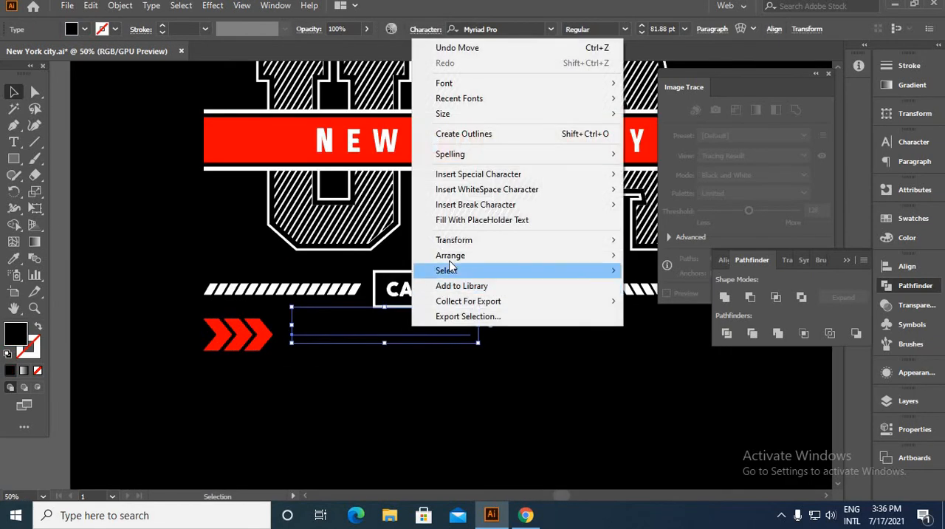
key("Escape")
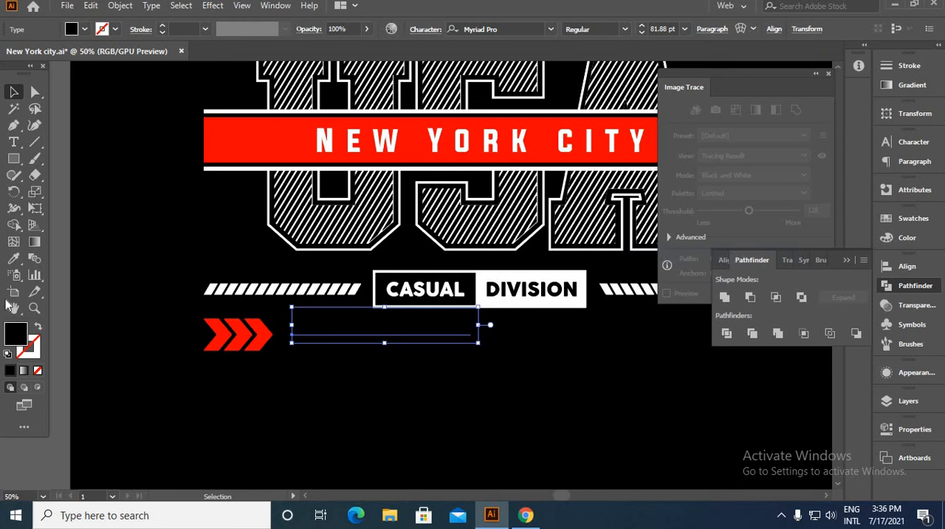
left_click(13, 257)
left_click(380, 296)
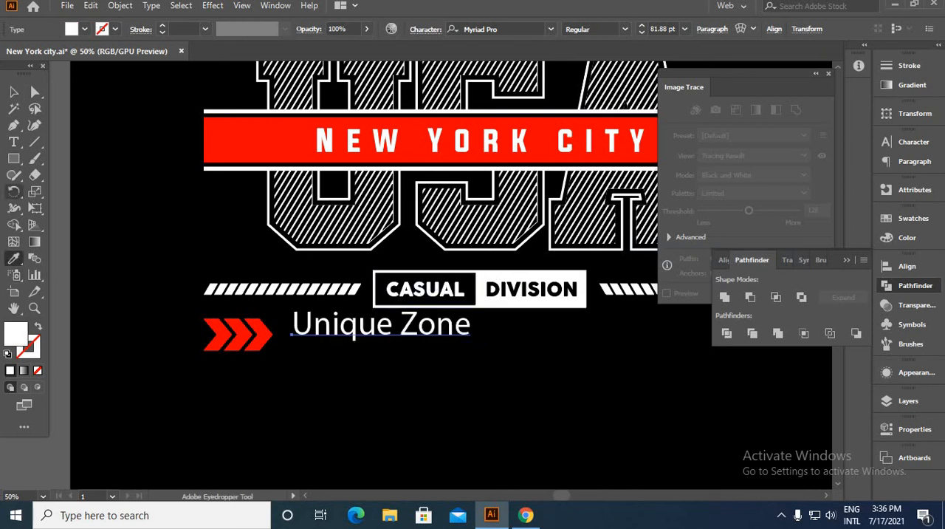
left_click(13, 92)
Apply the Evogria type style of the spare New York City text to Unique Zone with the Eyedropper.
key("ctrl+minus")
key("ctrl+equal")
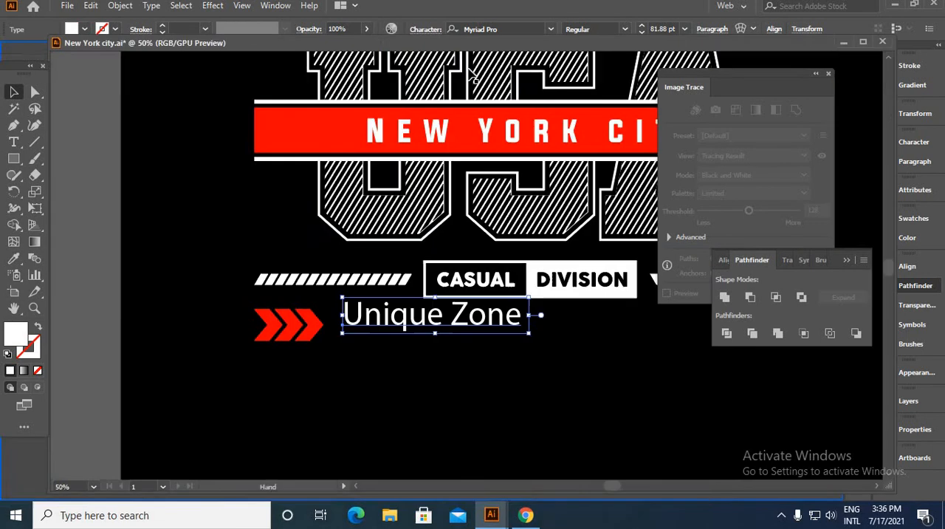
key("ctrl+minus")
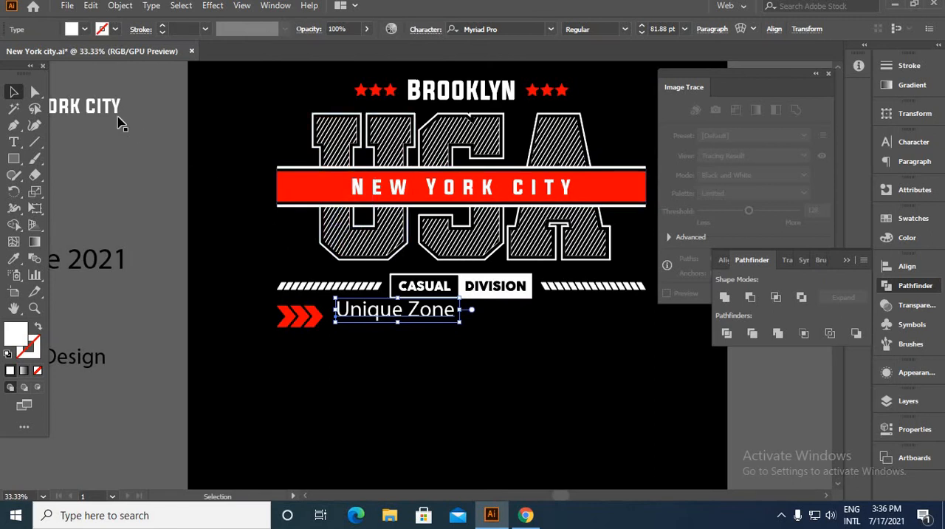
left_click(16, 256)
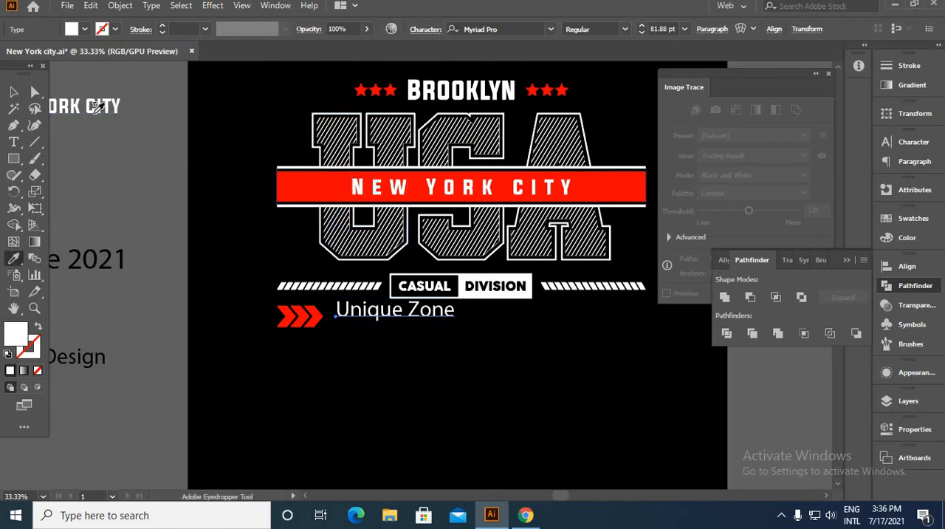
left_click(94, 112)
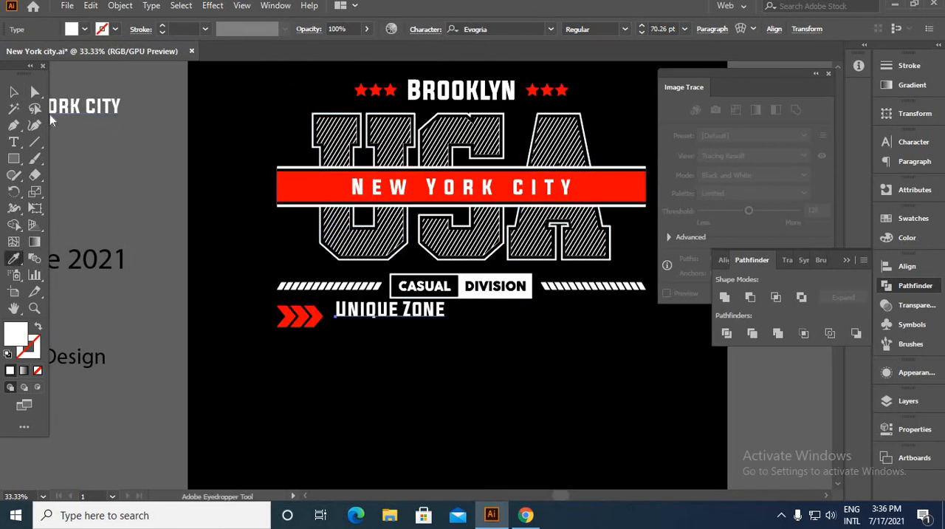
left_click(14, 92)
Scale the Unique Zone text down to 31.85 pt and position it beside the upper half of the chevrons.
key("ctrl+equal")
key("ctrl+equal")
key("ctrl+equal")
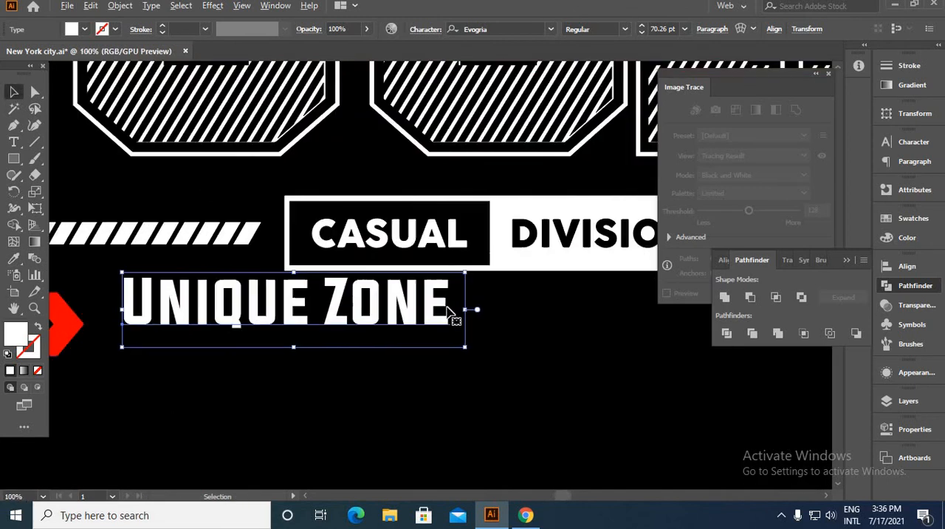
left_click_drag(465, 274, 281, 314)
scroll(369, 382, "down", 1)
scroll(369, 381, "up", 1)
left_click_drag(370, 381, 558, 393)
left_click_drag(375, 333, 350, 310)
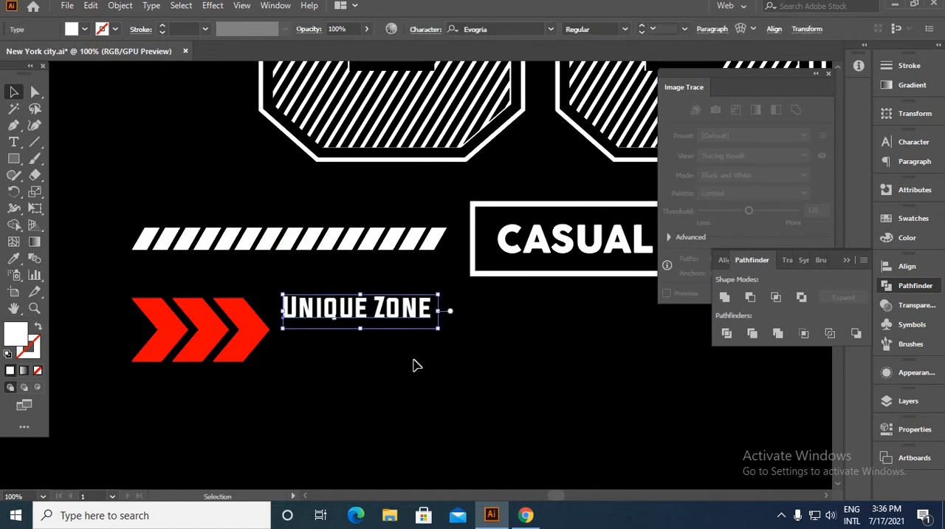
left_click(415, 360)
Bring the T Shirt Design text onto the artboard, match its style to Unique Zone and place it underneath.
scroll(418, 357, "down", 4)
left_click_drag(203, 380, 445, 364)
scroll(443, 361, "up", 4)
key("i")
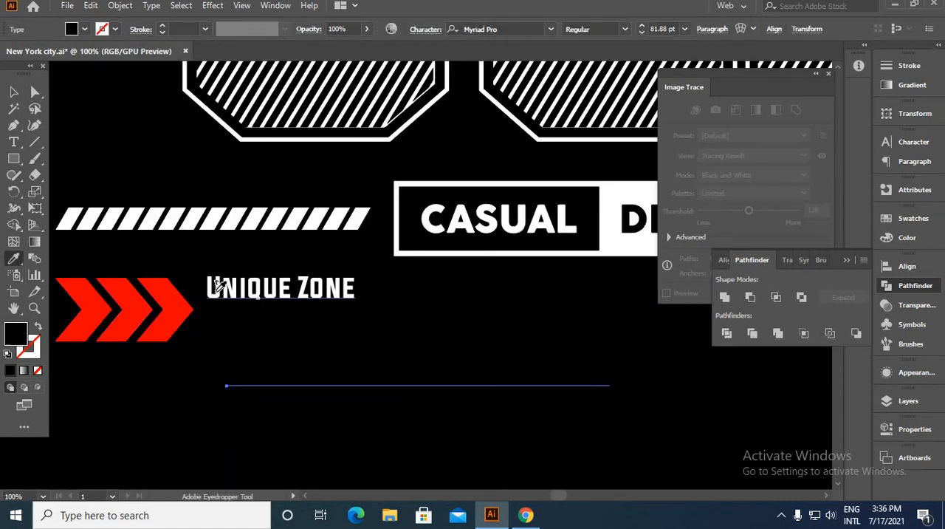
left_click(215, 291)
key("v")
left_click_drag(332, 377, 308, 333)
Enlarge the Unique Zone text to 62.33 pt beside the chevrons and convert it to outlines.
left_click(310, 299)
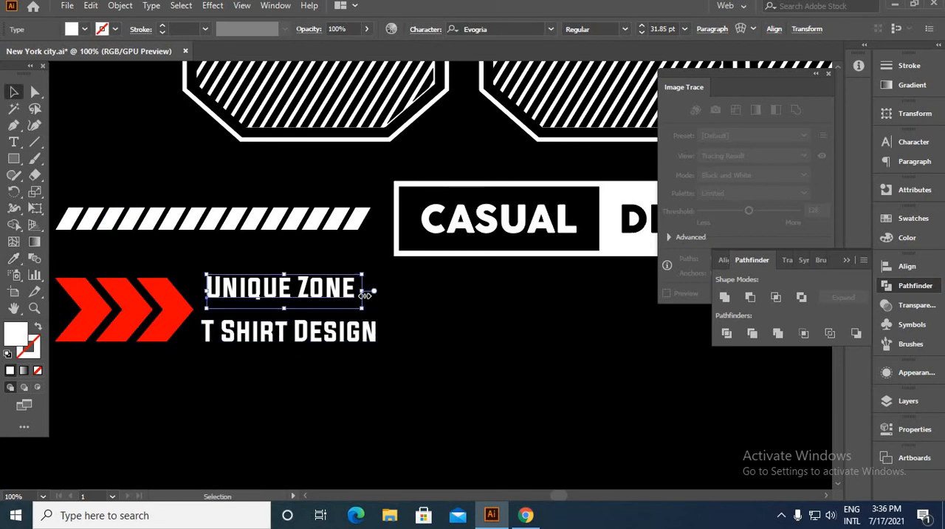
mouse_move(364, 295)
left_mouse_down()
mouse_move(512, 295)
mouse_move(369, 310)
left_mouse_up()
right_click(323, 314)
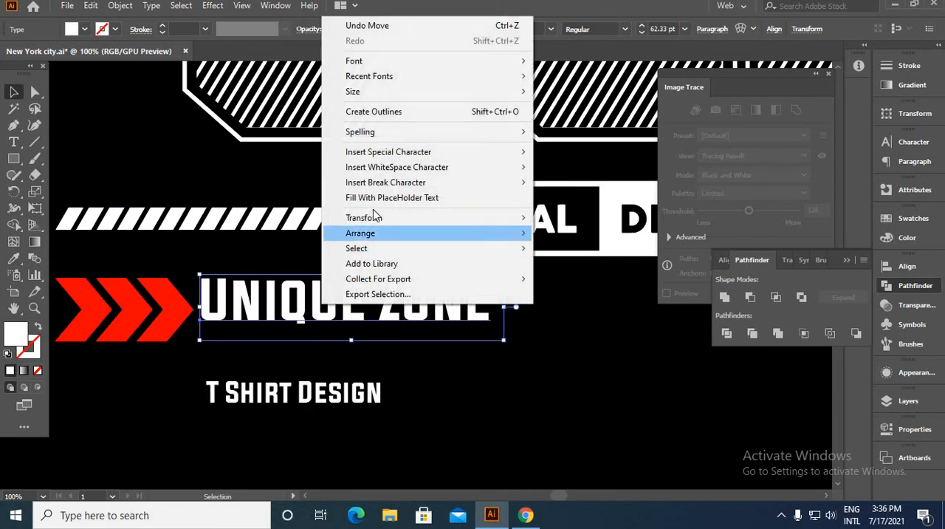
left_click(398, 111)
Align the outlined UNIQUE ZONE lettering to the top of the chevron group, with the chevrons as key object.
left_click(189, 316, "shift")
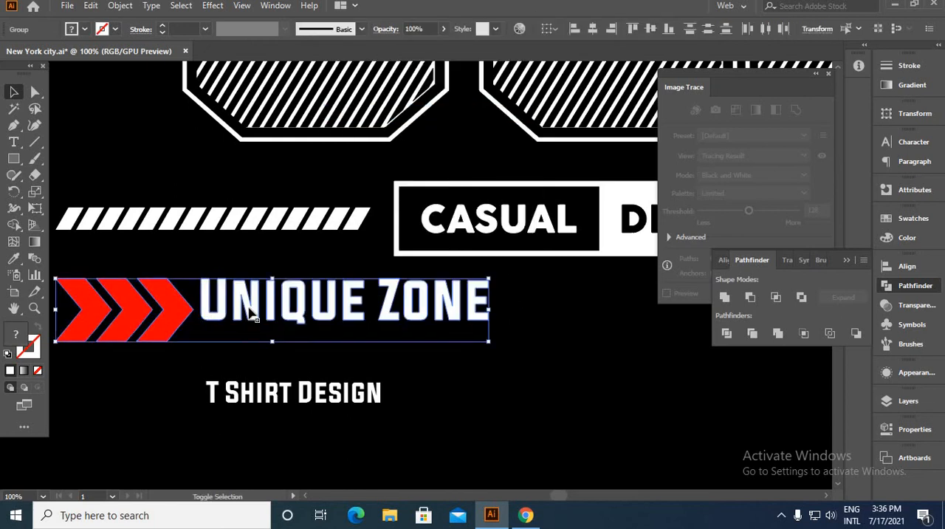
left_click(187, 316, "shift")
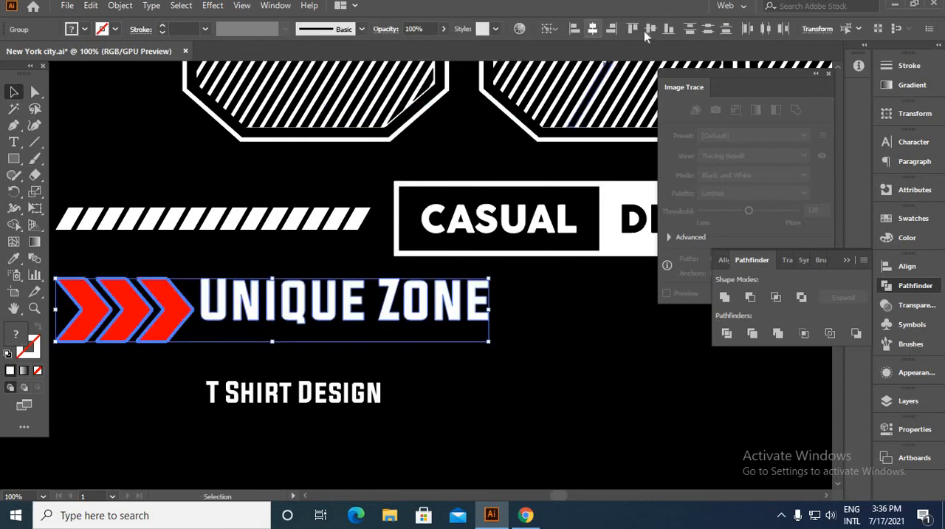
left_click(597, 293)
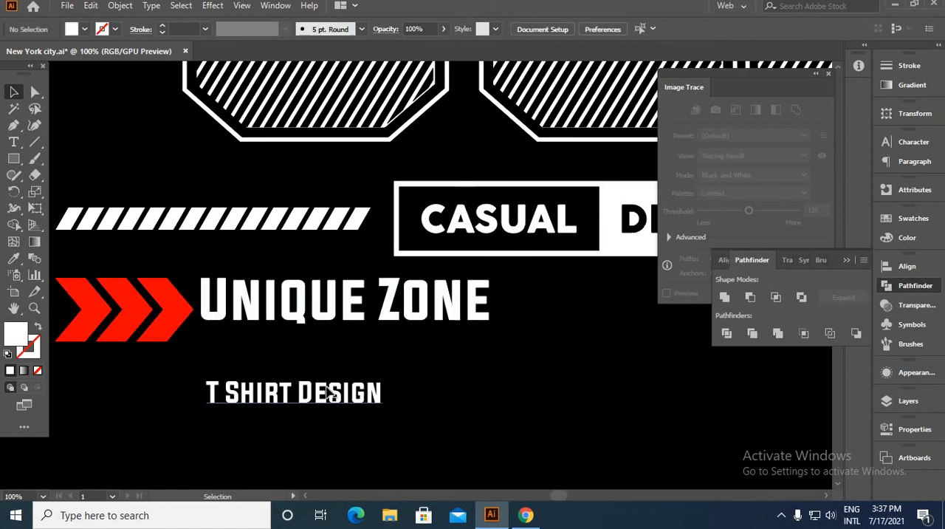
Fit the T Shirt Design line directly beneath UNIQUE ZONE at 22.16 pt and widen its tracking to 726.
left_click_drag(330, 393, 322, 339)
key("ctrl+=")
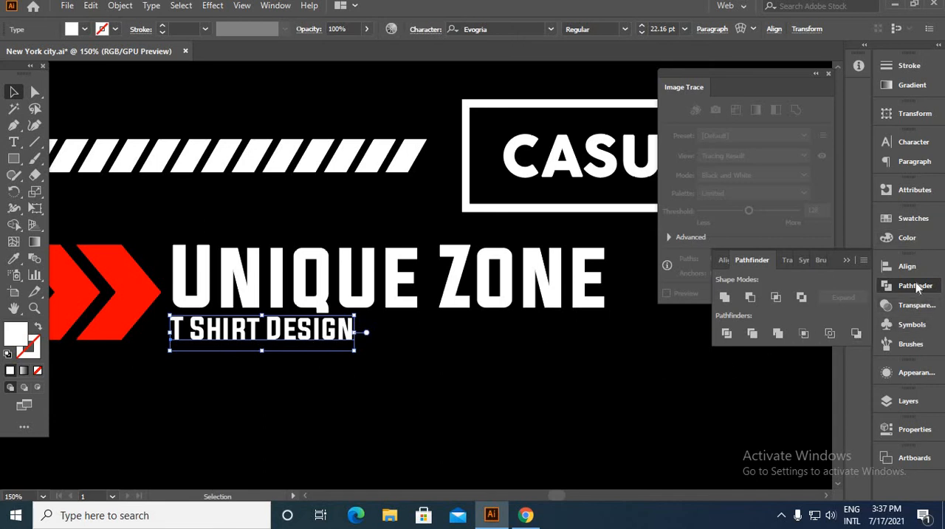
key("ctrl+t")
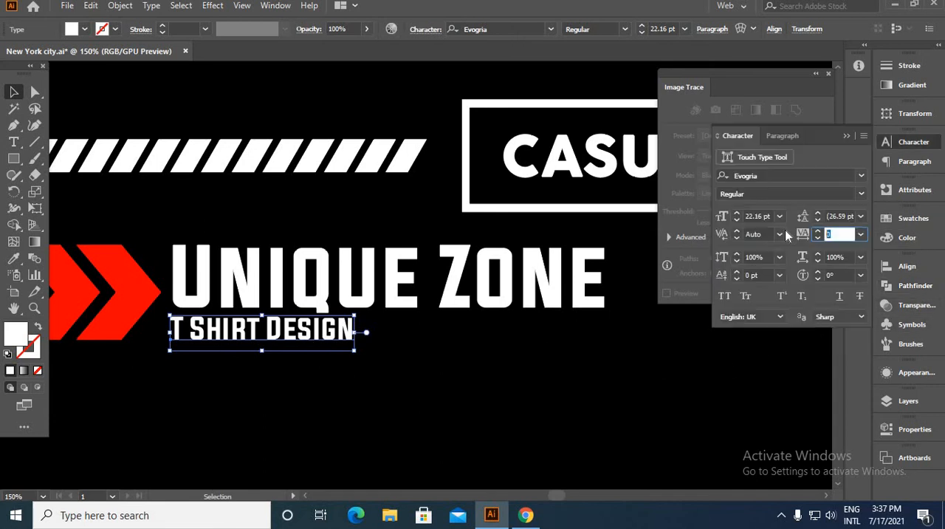
type("500")
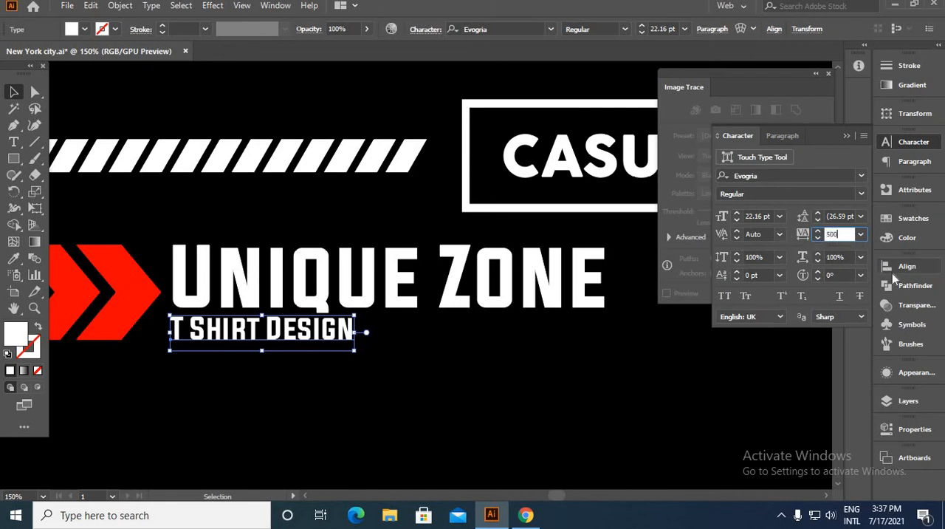
key("Return")
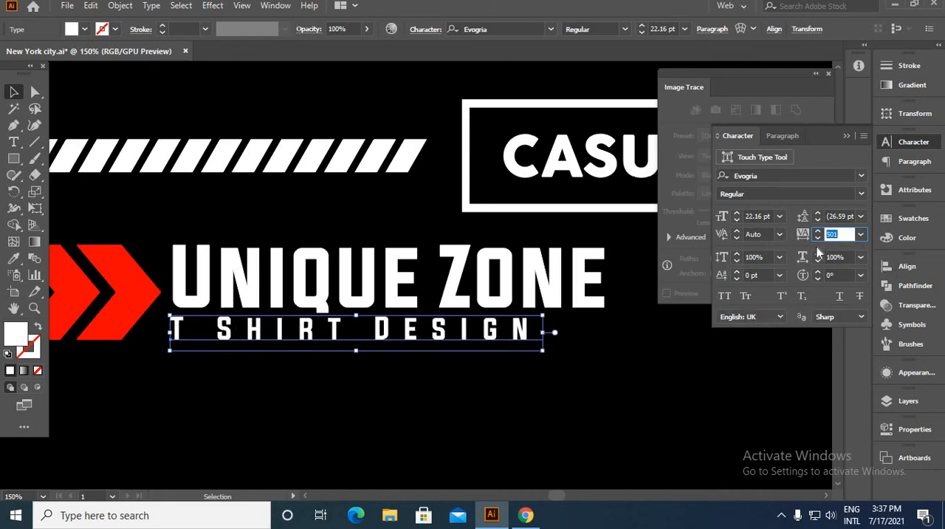
scroll(550, 343, "up", 1)
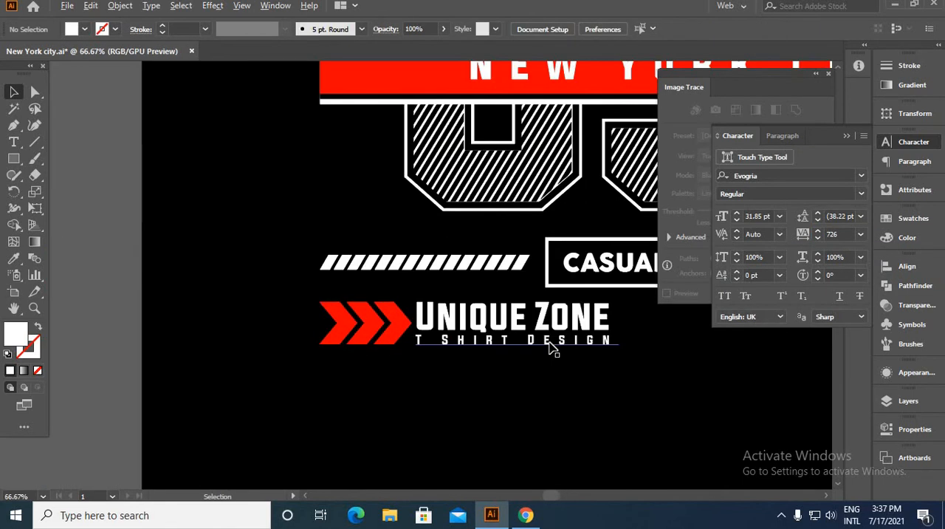
Fine-tune the position of the T SHIRT DESIGN line under UNIQUE ZONE, convert it to outlines and deselect it.
left_click(550, 343)
left_click_drag(550, 347, 554, 354)
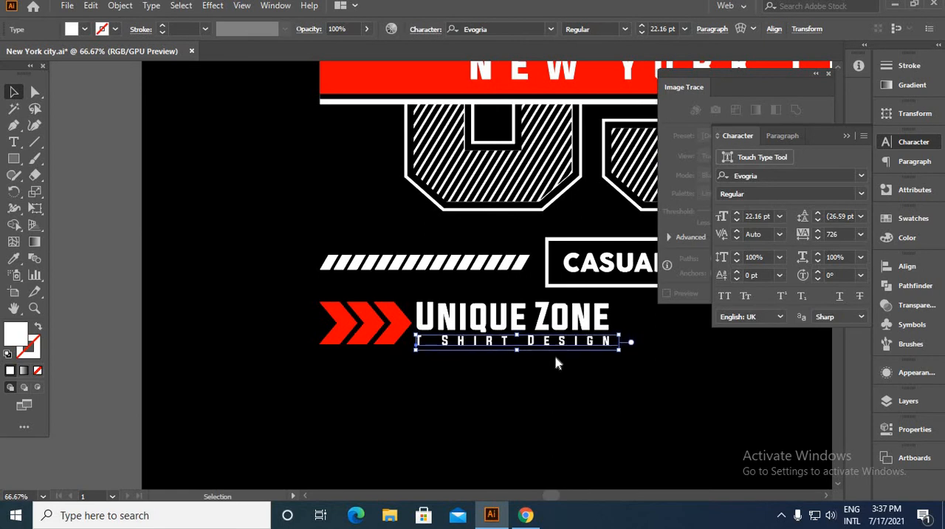
right_click(554, 355)
left_click(617, 166)
left_click(470, 441)
scroll(283, 358, "down", 3)
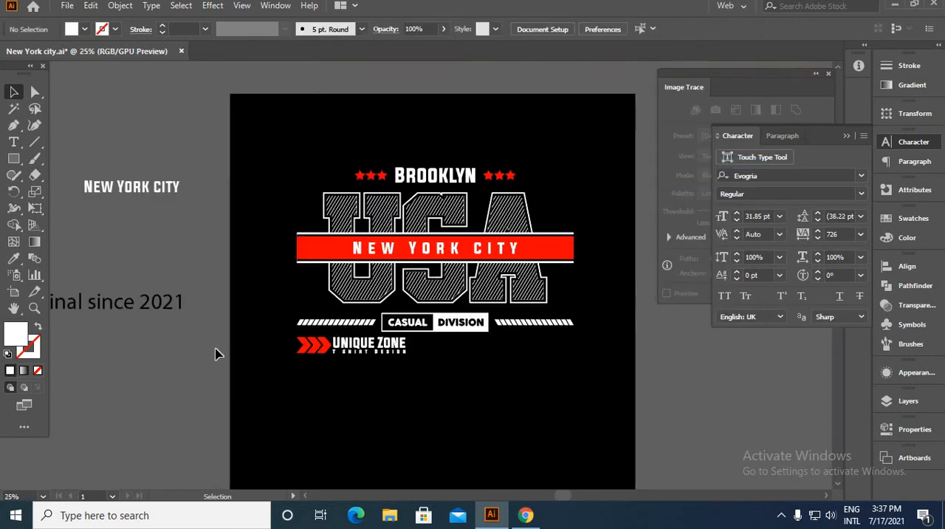
Move the "original since 2021" text beside the artboard's right edge and break the line before 2021.
left_click_drag(150, 319, 763, 382)
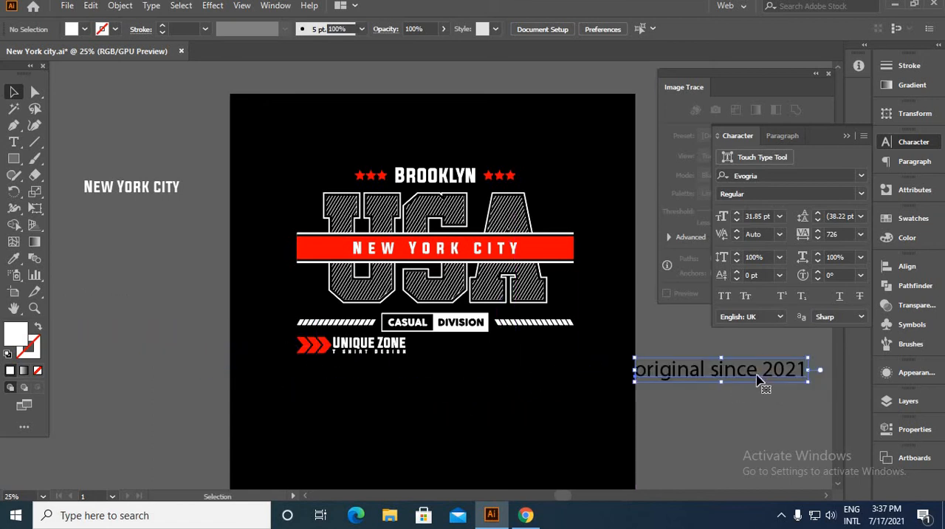
double_click(715, 374)
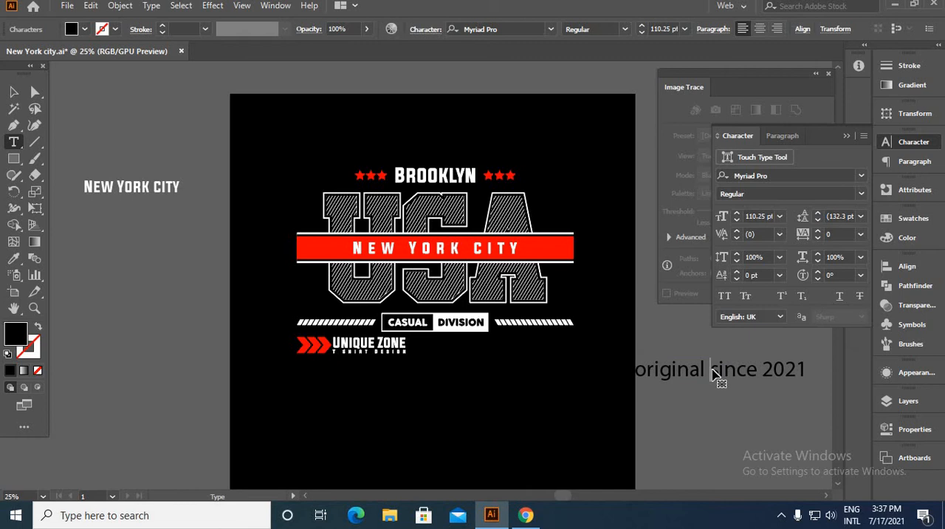
key("ctrl+Right")
key("Return")
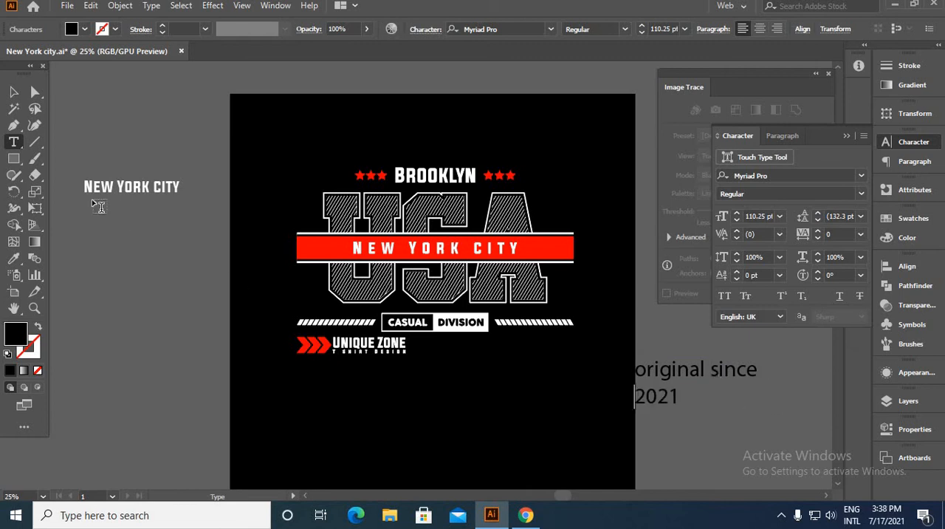
key("Escape")
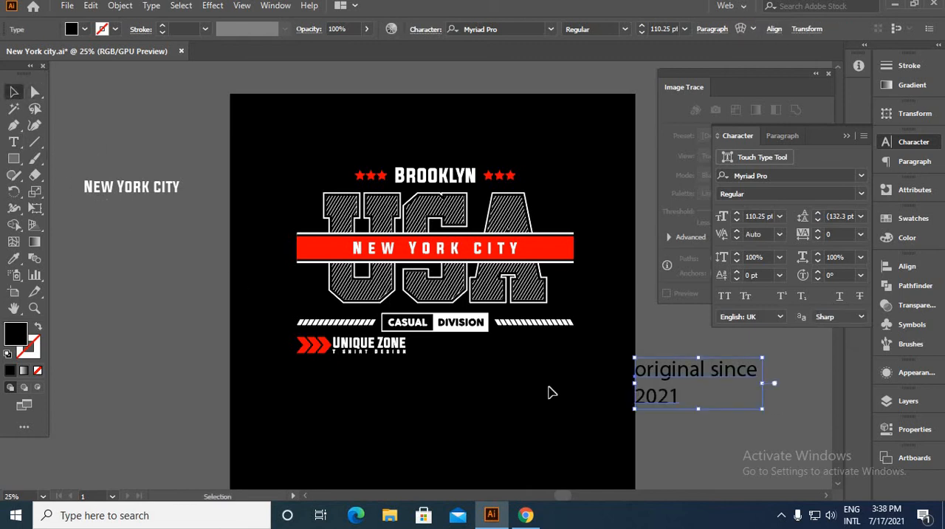
Split the two-line "original since 2021" text into separate text objects with the divideTextFrame script.
left_click(67, 5)
mouse_move(118, 302)
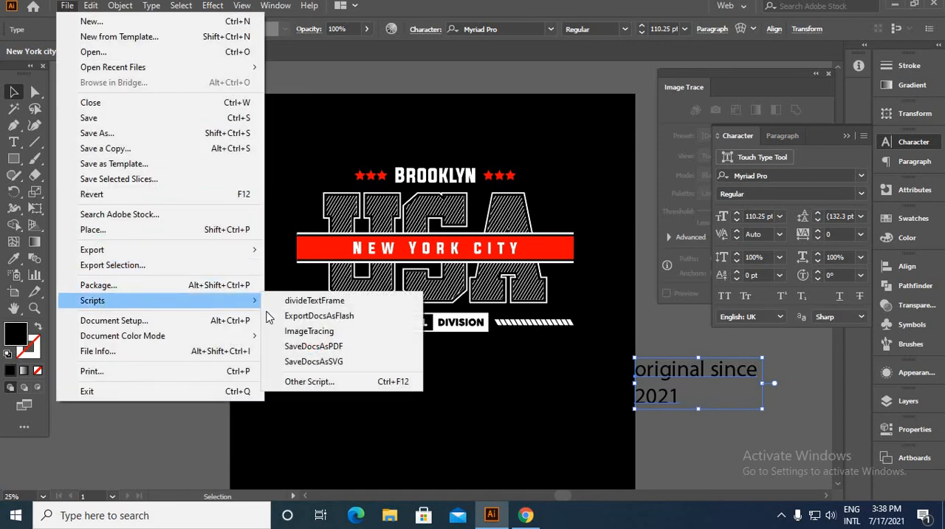
left_click(314, 300)
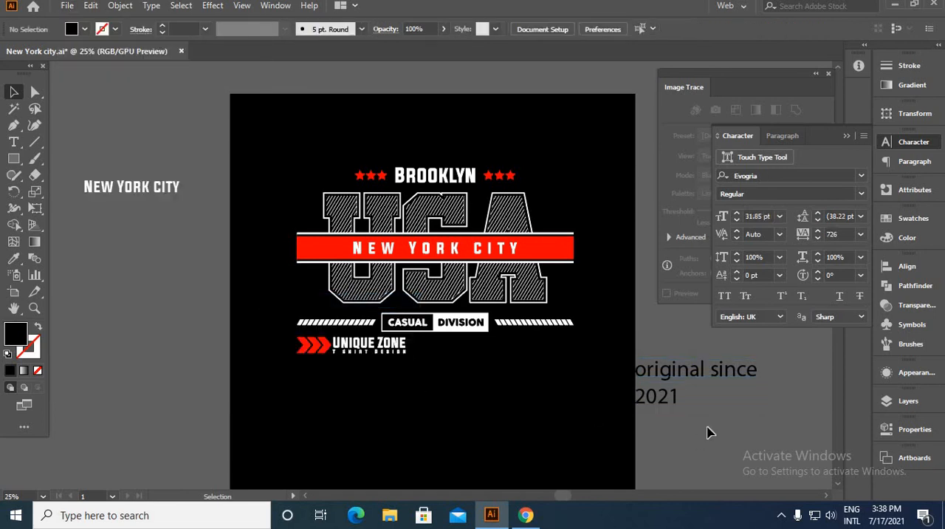
Apply the spare white USA lettering's Academic M54 style to both split text lines with the Eyedropper, then deselect them.
left_click(709, 401)
key("ctrl+minus")
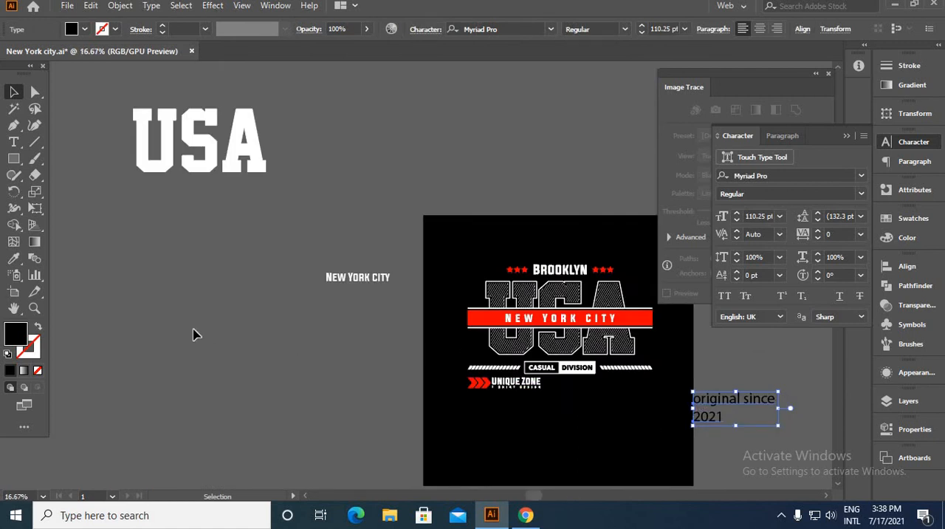
left_click(13, 259)
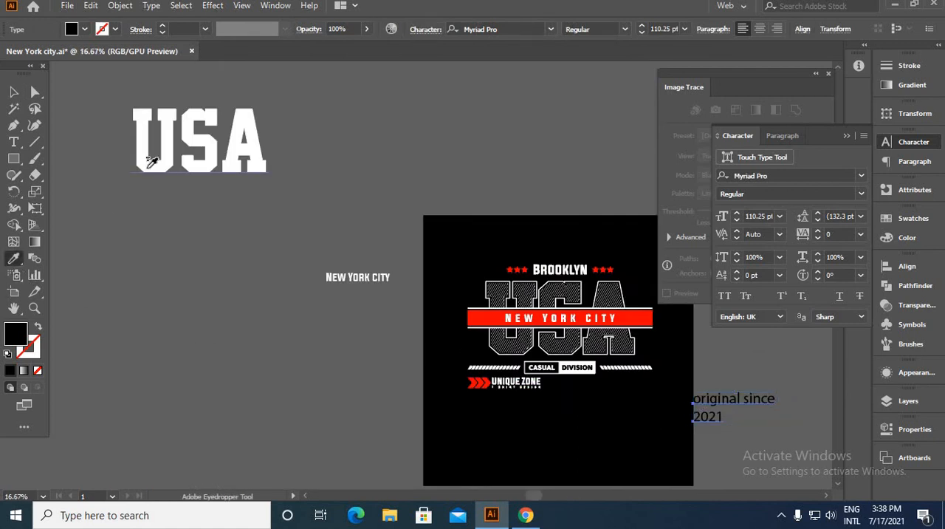
left_click(144, 169)
key("v")
left_click(385, 183)
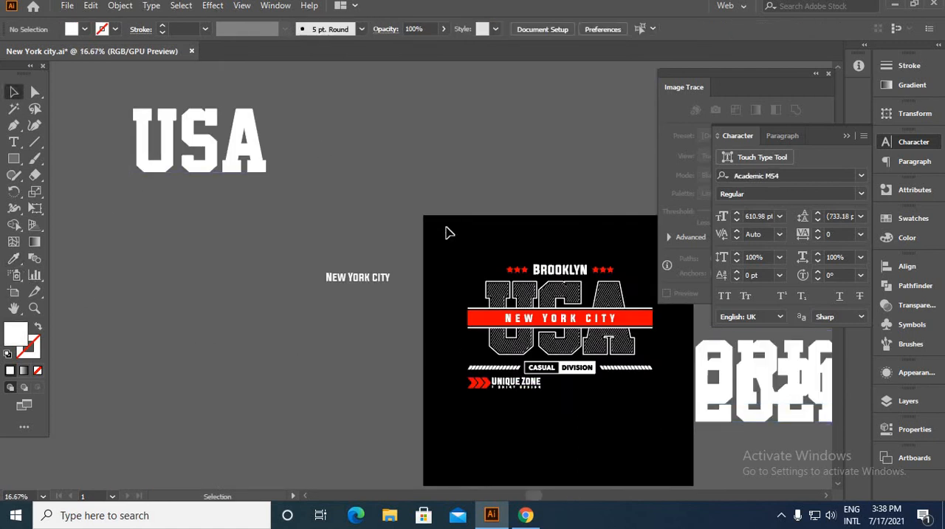
Move the oversized 2021 text down, clear of the overlapping ORIGINAL SINCE line.
key("ctrl+minus")
key("ctrl+minus")
key("ctrl+minus")
left_click_drag(515, 297, 535, 363)
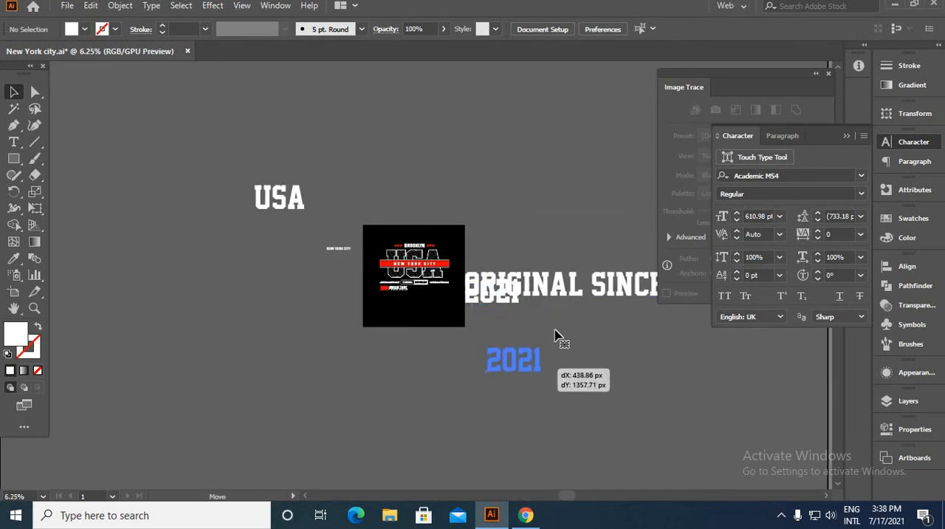
Scale ORIGINAL SINCE down to 176.33 pt, place it beside UNIQUE ZONE and bring it in front of the black background.
left_click(582, 289)
key("space")
left_click_drag(597, 337, 503, 473)
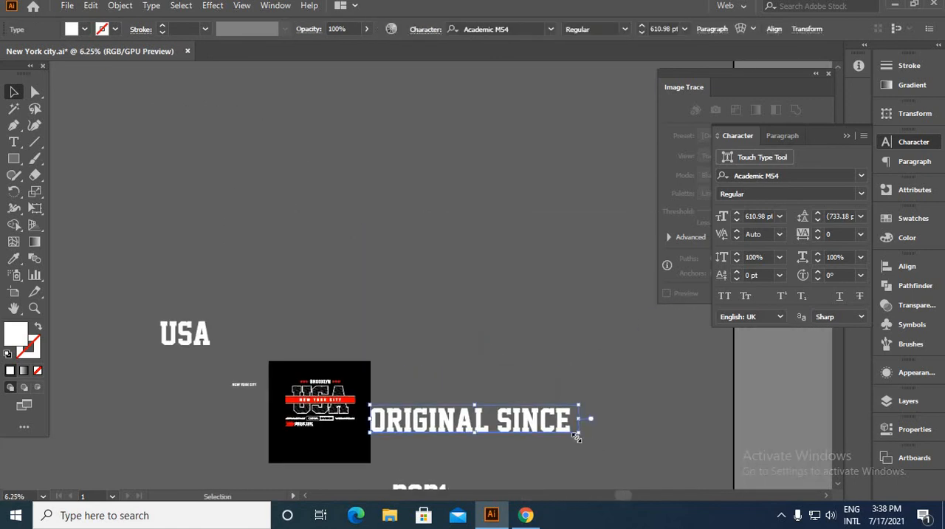
left_click_drag(574, 432, 432, 434)
key("ctrl+equal")
key("ctrl+equal")
key("ctrl+equal")
key("ctrl+equal")
key("ctrl+equal")
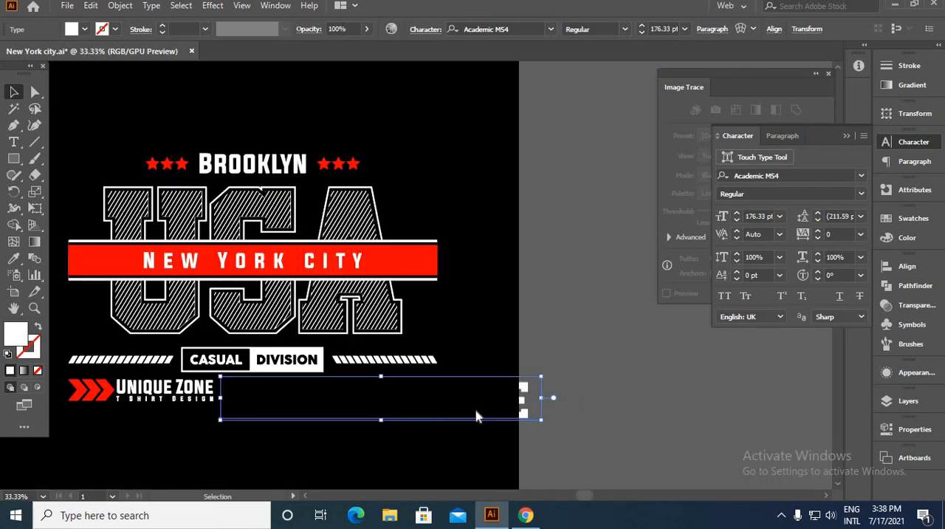
right_click(477, 413)
mouse_move(518, 339)
left_click(707, 341)
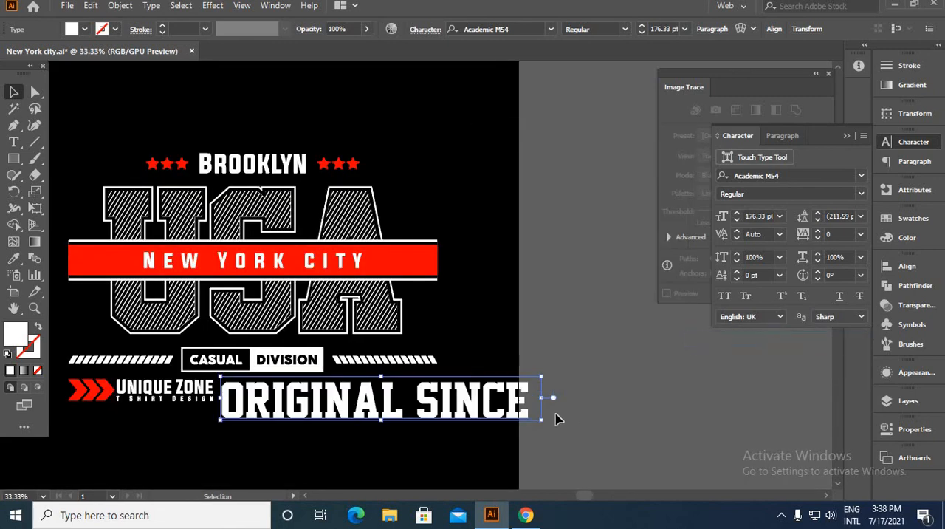
Reduce ORIGINAL SINCE to 76.91 pt and fit it beneath the stripes beside the DIVISION label.
left_click_drag(545, 420, 473, 390)
scroll(302, 401, "up", 2)
scroll(457, 395, "down", 2)
scroll(356, 402, "up", 1)
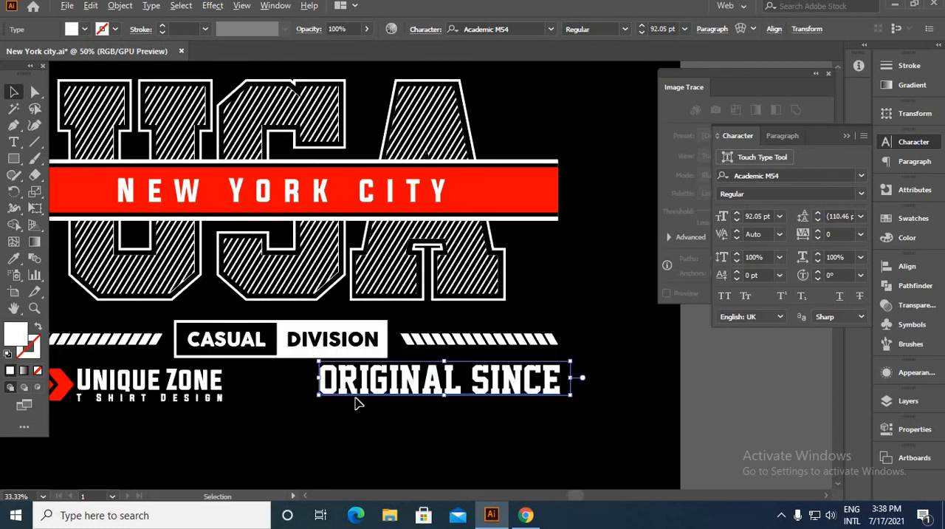
left_click_drag(318, 398, 360, 389)
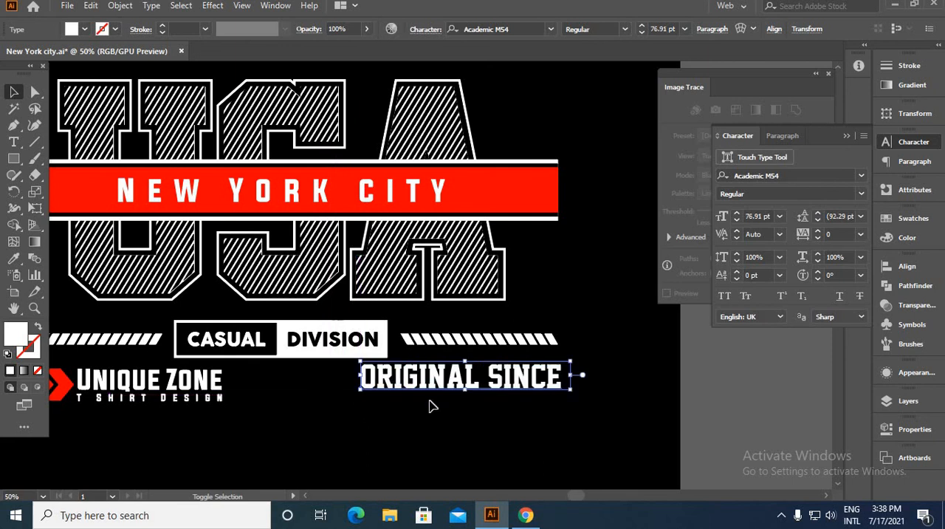
Convert ORIGINAL SINCE to outlines, align its right edge with the red banner and shrink it slightly from its outer edge.
right_click(550, 380)
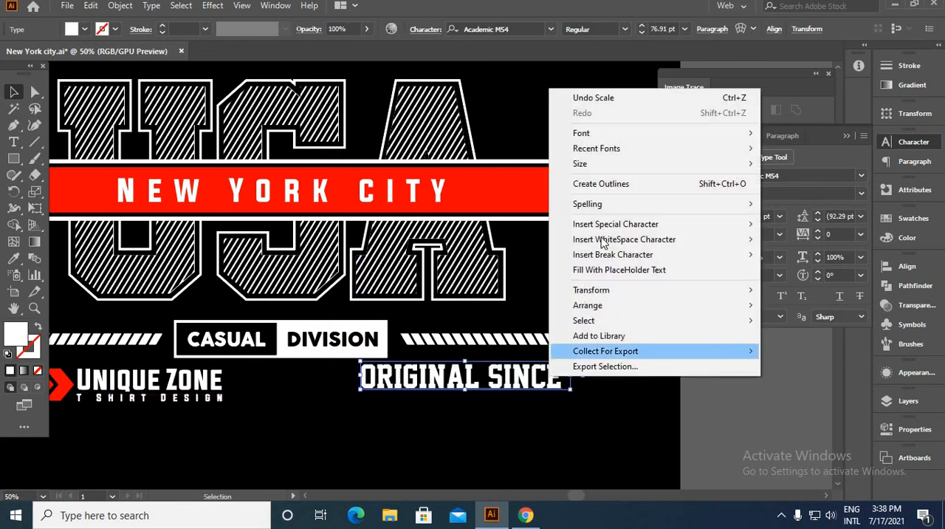
left_click(609, 182)
left_click(538, 220, "shift")
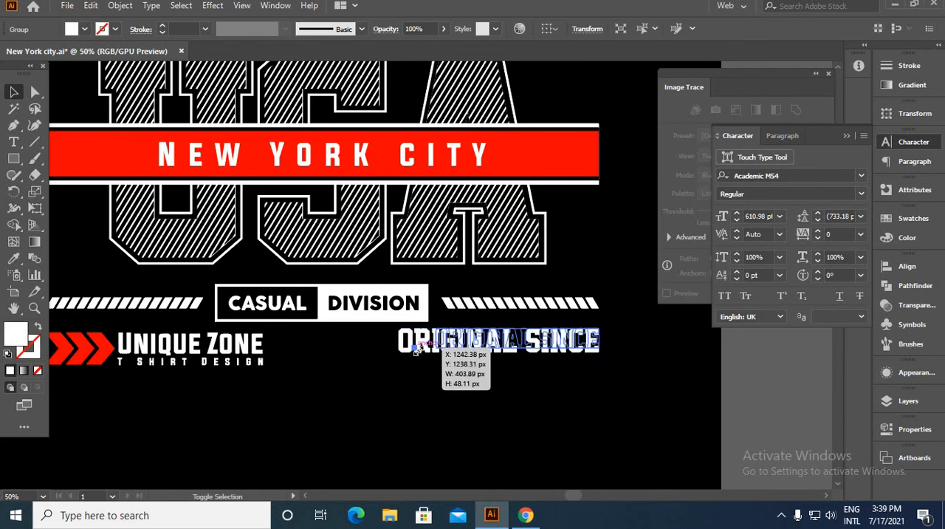
left_click_drag(415, 350, 434, 349)
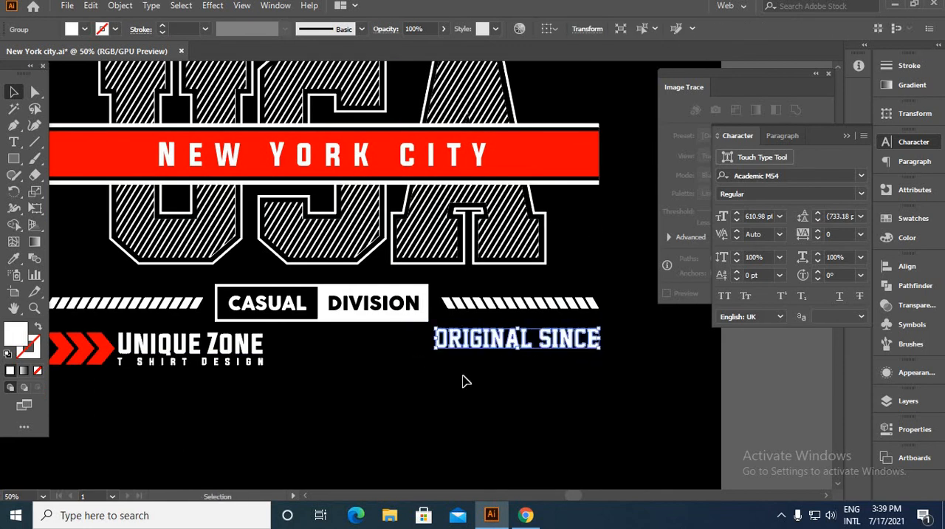
left_click(465, 381)
Place 2021 beneath ORIGINAL SINCE, scale it down to 60.66 pt and colour it the design's red.
scroll(477, 370, "down", 3)
scroll(575, 420, "down", 1)
key("space")
left_click_drag(602, 341, 602, 244)
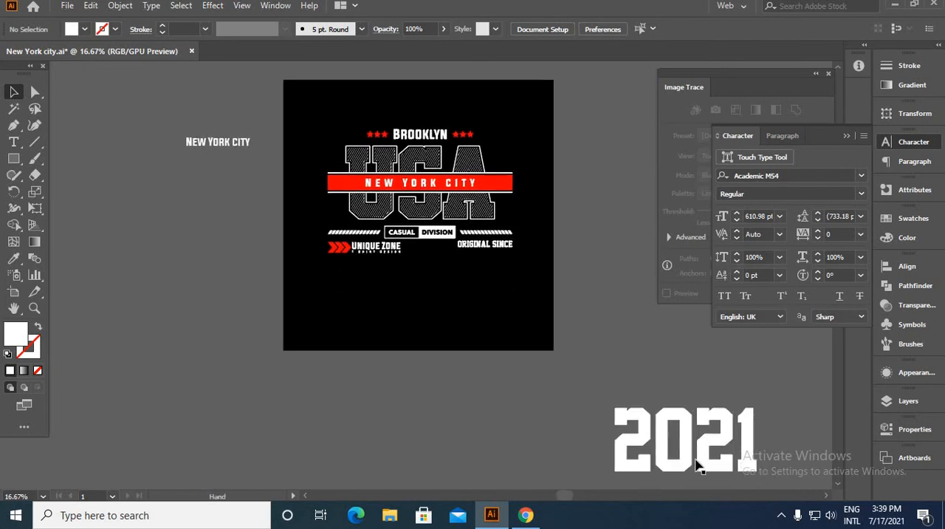
left_click_drag(609, 402, 413, 242)
right_click(594, 305)
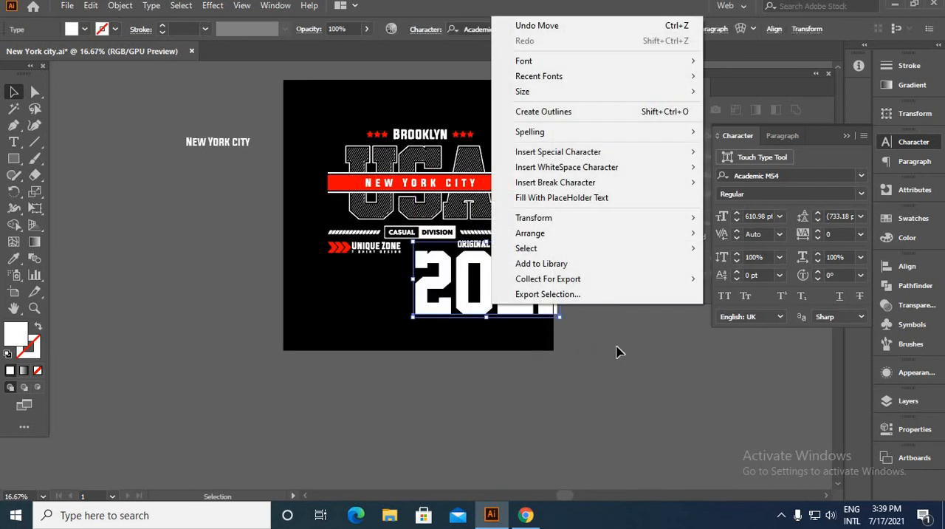
key("Escape")
scroll(546, 317, "up", 2)
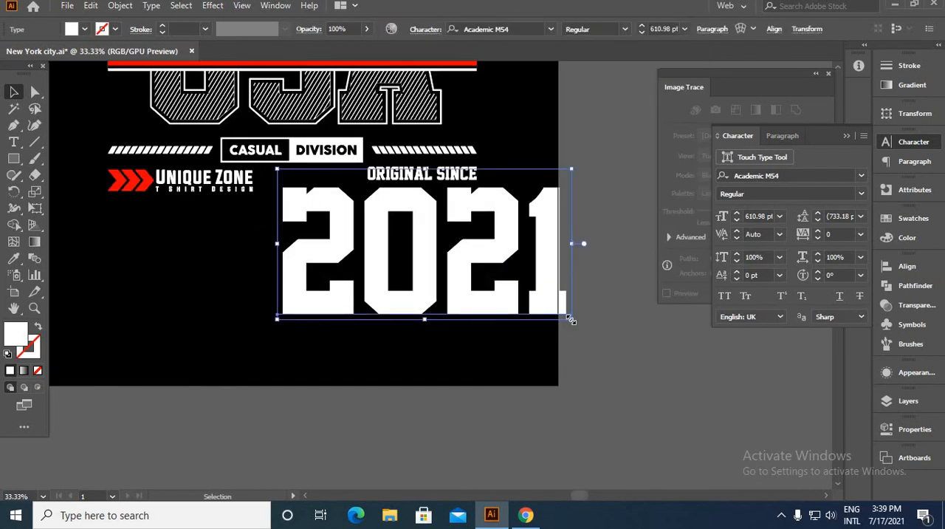
left_click_drag(568, 322, 533, 286)
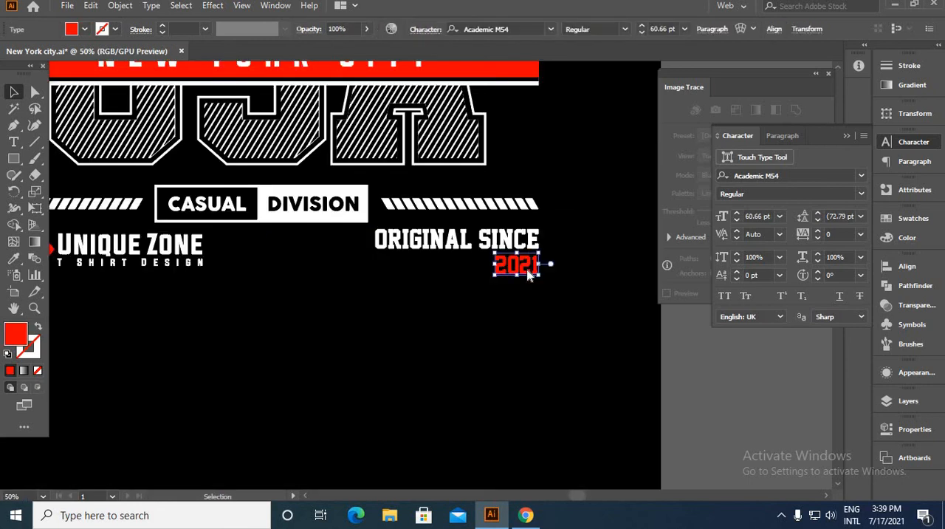
Convert the red 2021 to outlines and align its right edge with the ORIGINAL SINCE lettering.
right_click(528, 275)
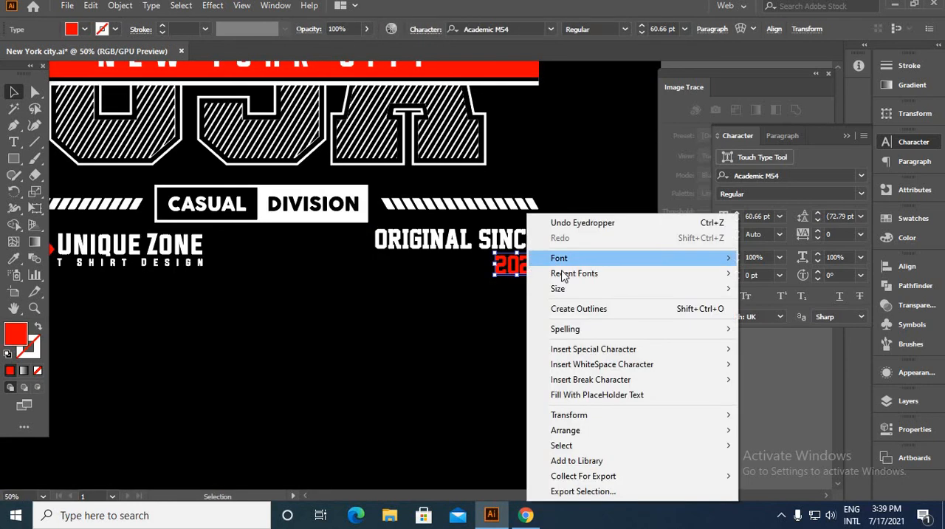
left_click(564, 307)
left_click(537, 279)
scroll(535, 273, "up", 3)
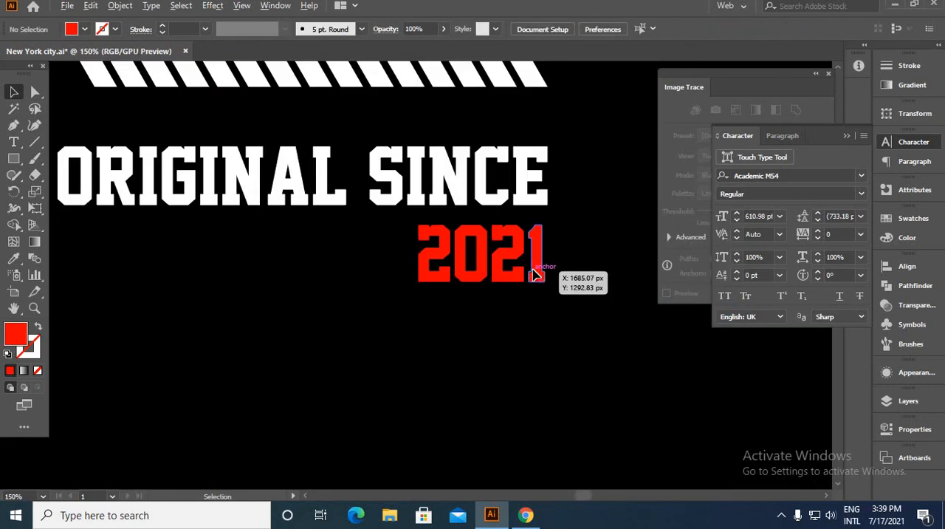
left_click(535, 272)
left_click(529, 205, "shift")
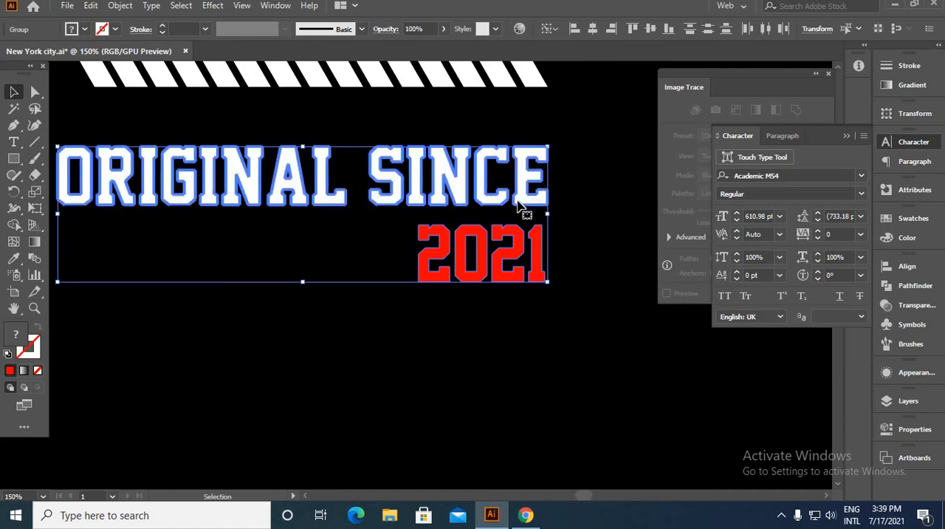
left_click(611, 29)
left_click(559, 244)
scroll(552, 251, "down", 5)
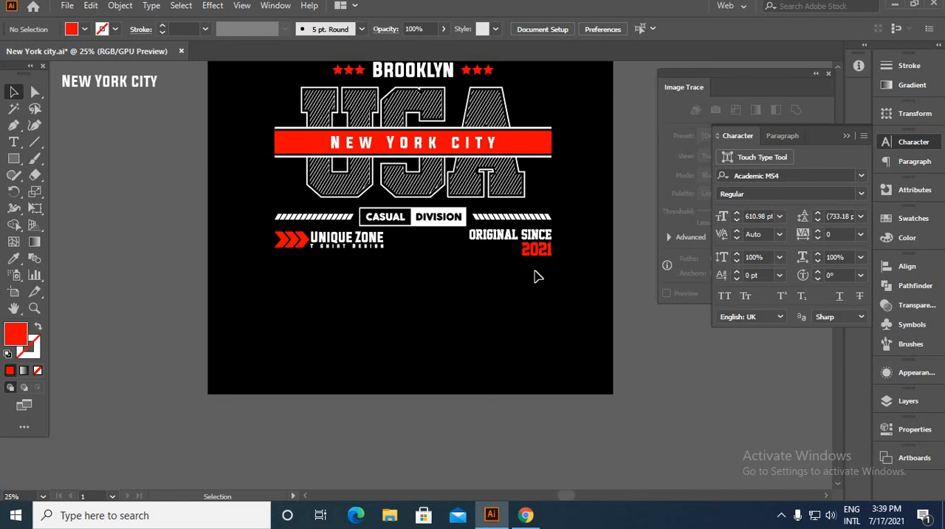
scroll(487, 217, "up", 2)
scroll(476, 211, "up", 1)
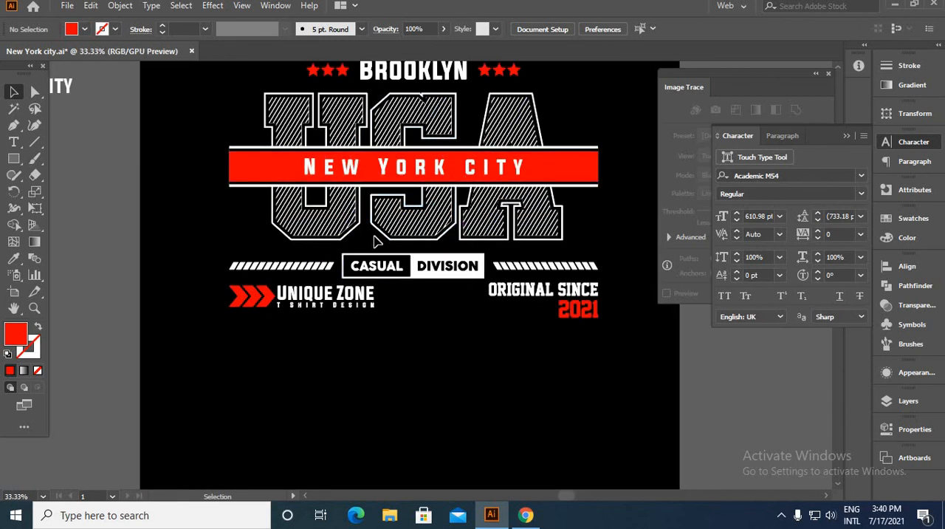
scroll(384, 242, "up", 2)
left_click_drag(204, 152, 372, 193)
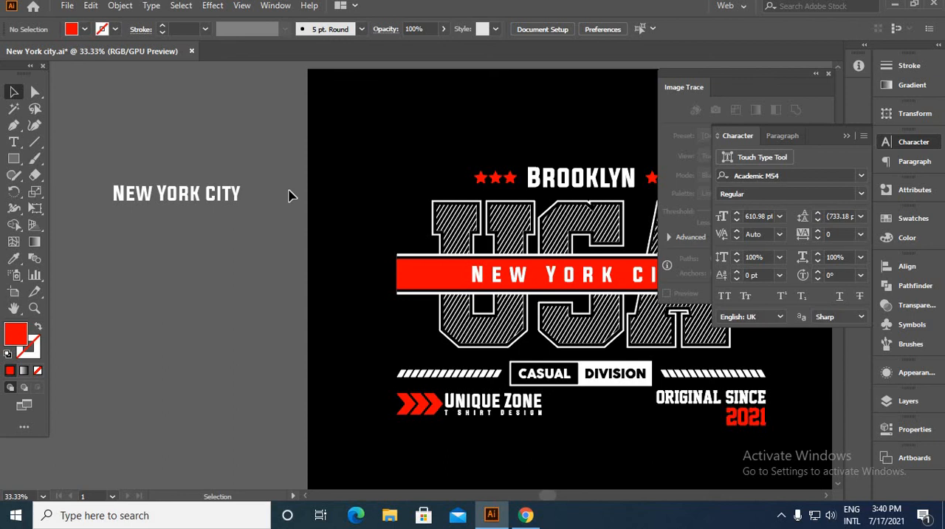
left_click_drag(292, 194, 143, 199)
left_click_drag(261, 173, 225, 139)
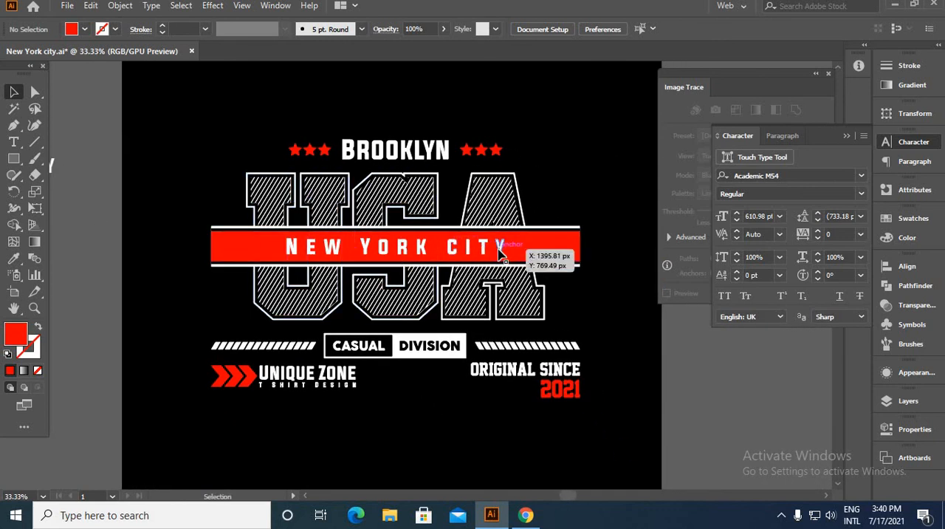